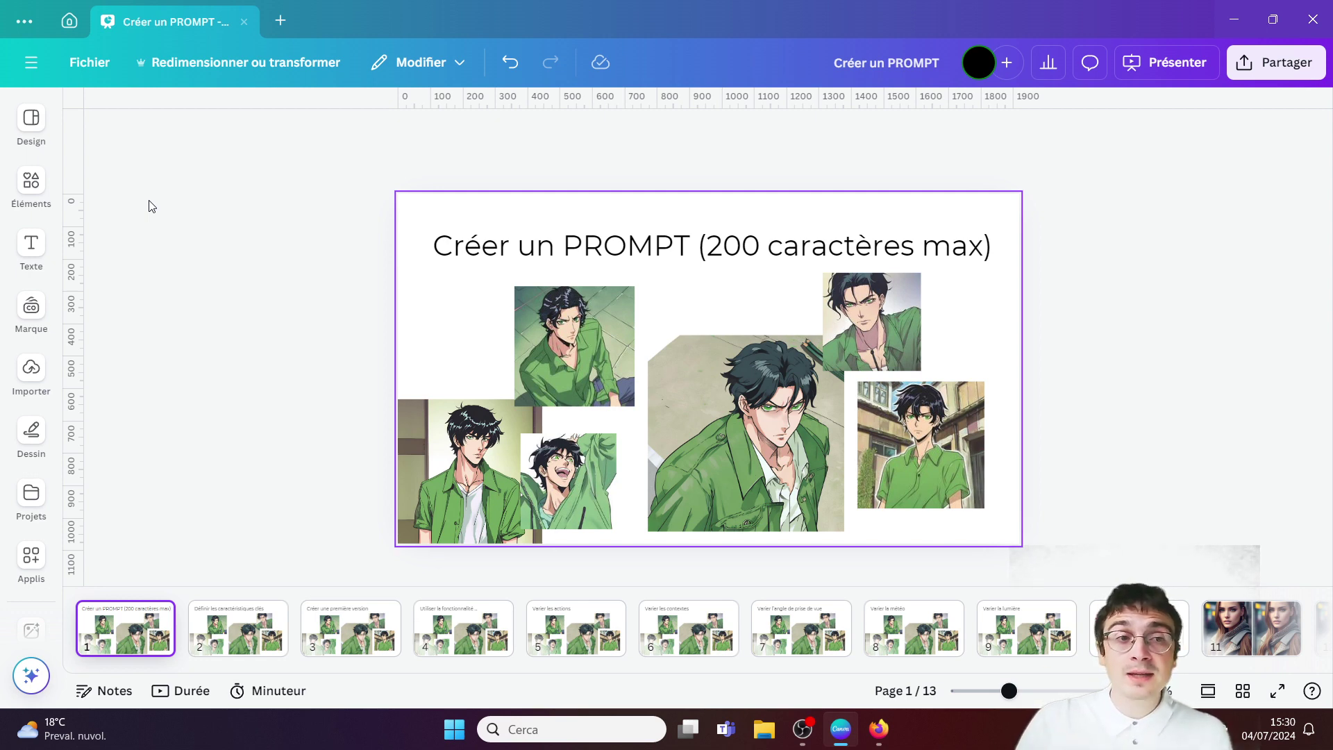
# Check the home page, return to the Créer un PROMPT presentation and go to its page Définir les caractéristiques clés.
pyautogui.click(72, 21)
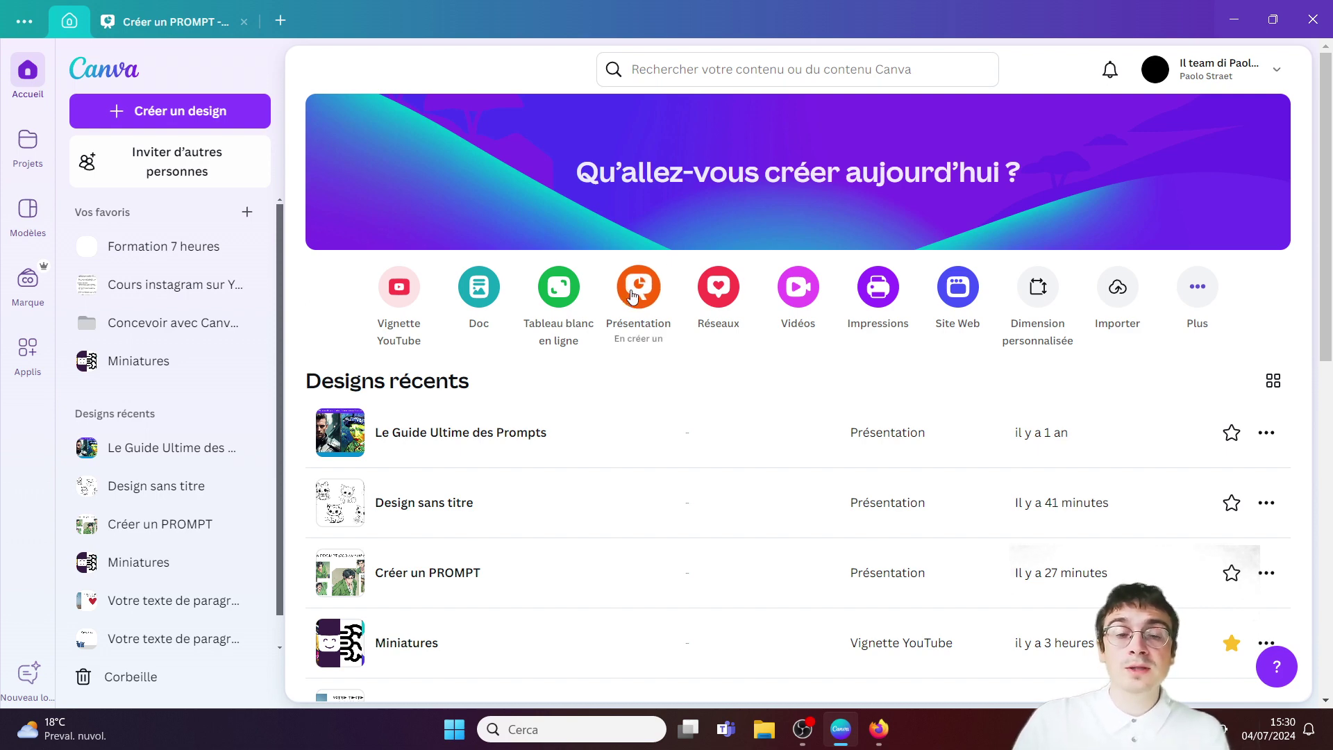
pyautogui.click(167, 22)
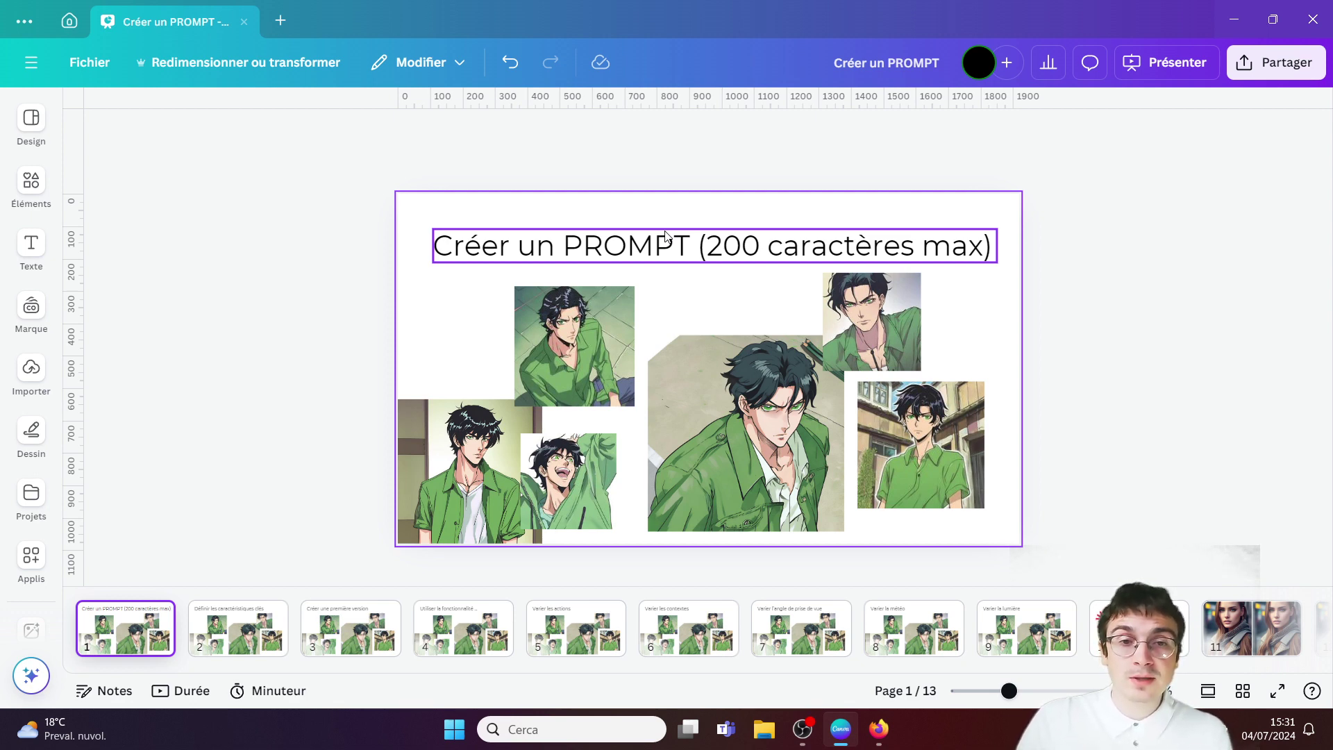
pyautogui.click(232, 625)
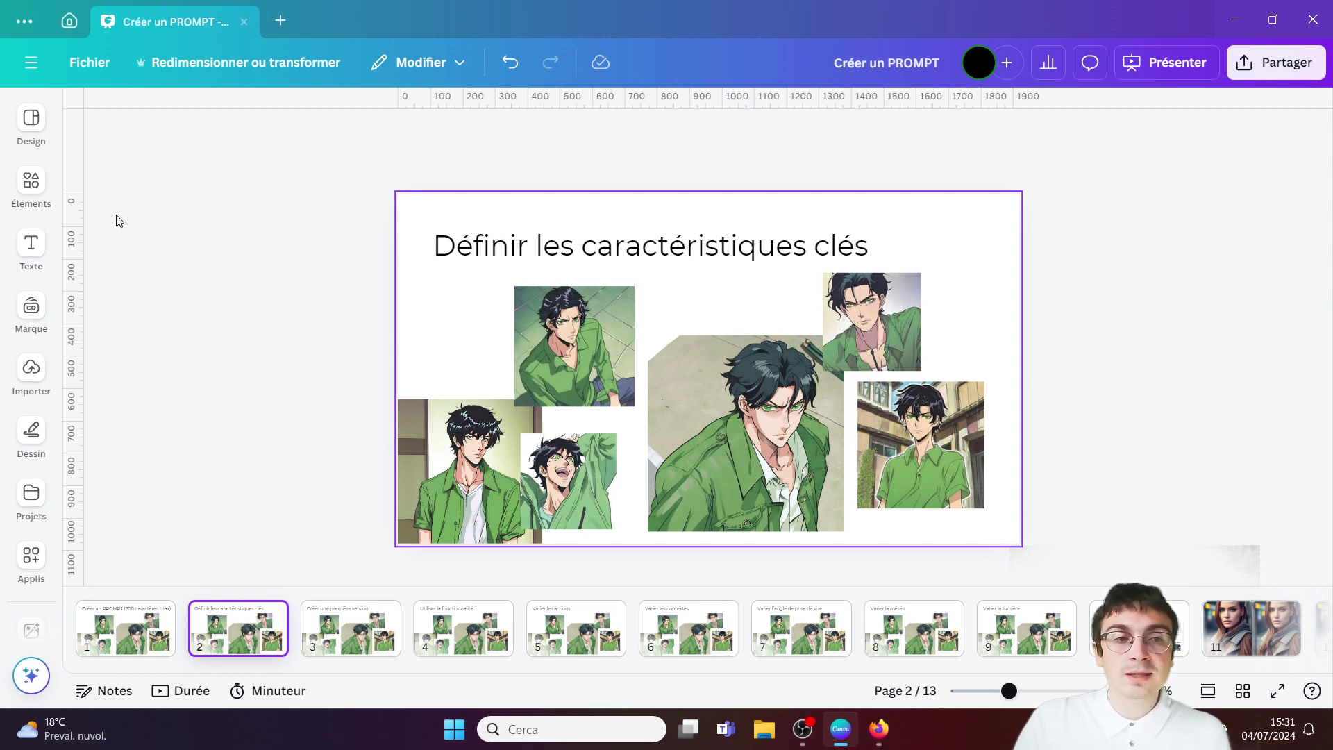
pyautogui.click(31, 182)
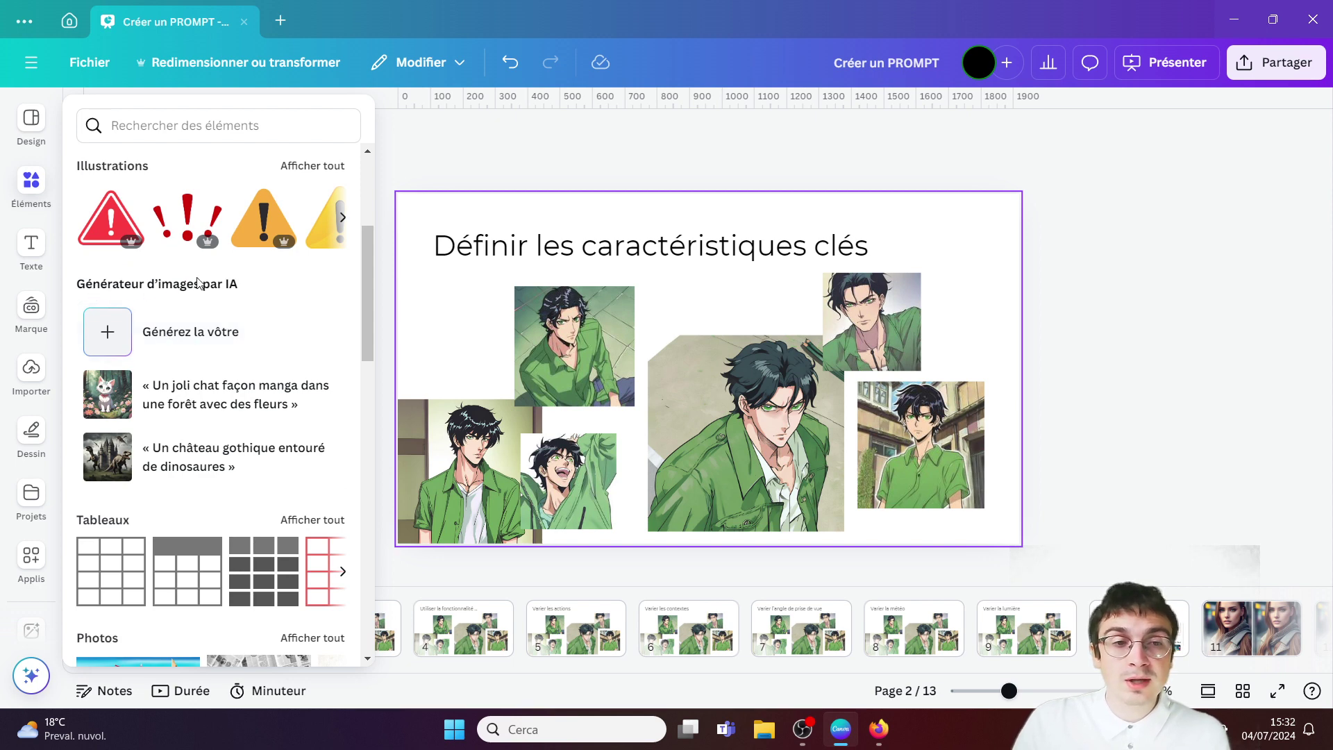
pyautogui.click(148, 329)
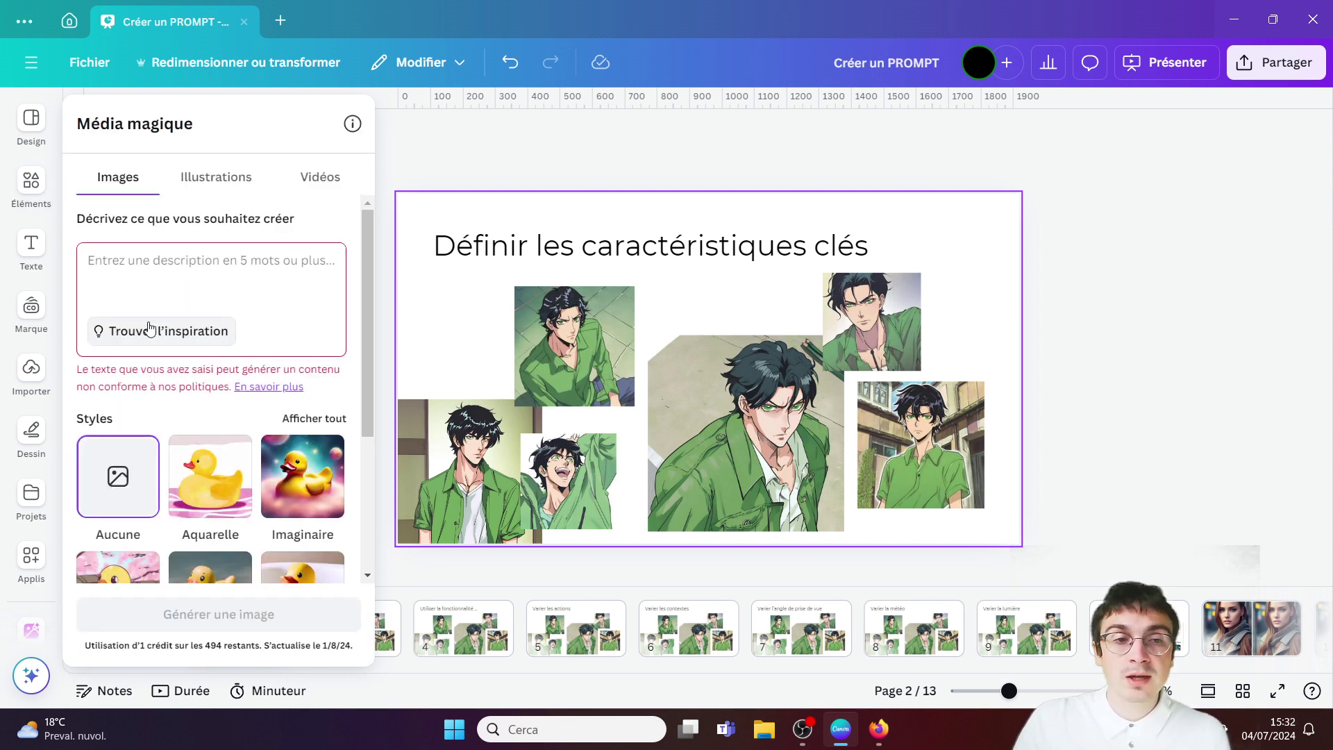
pyautogui.click(123, 260)
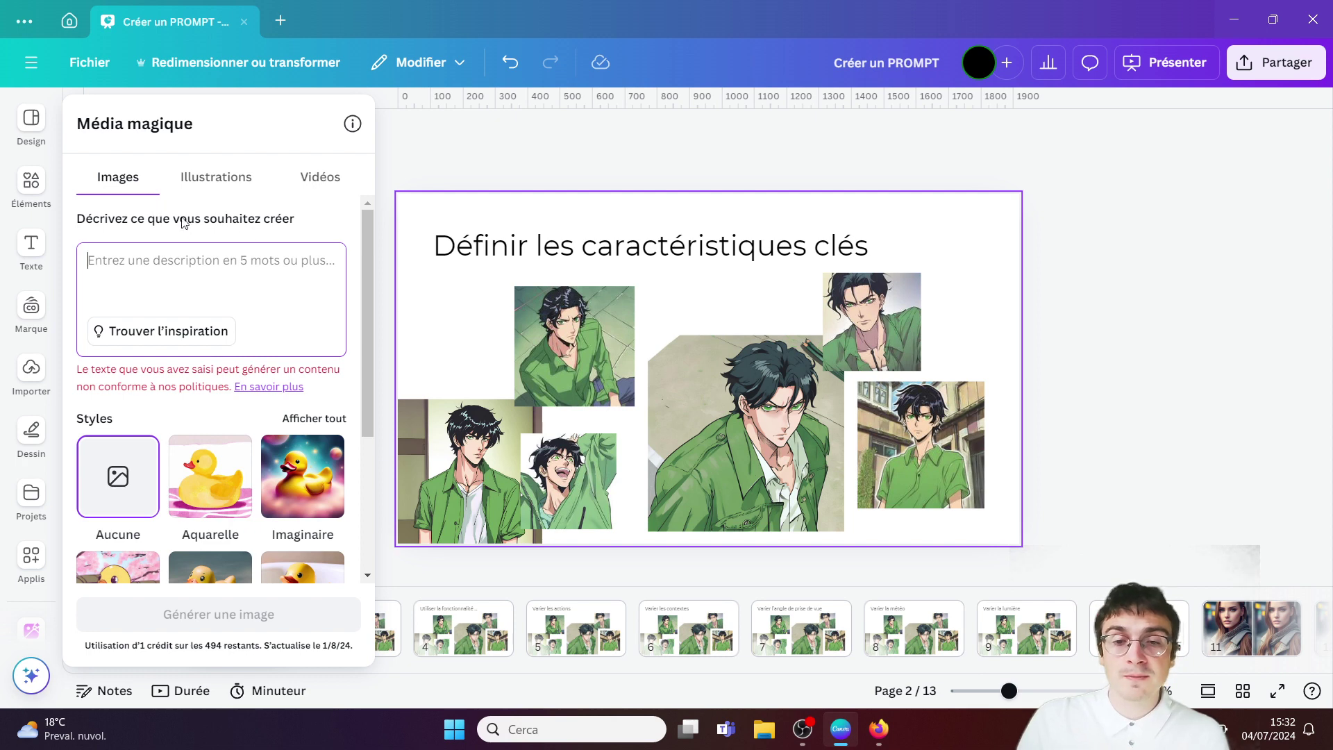
pyautogui.press('Escape')
# Switch to Firefox and read the Perplexity answer describing a manga character who repairs drones.
pyautogui.click(877, 727)
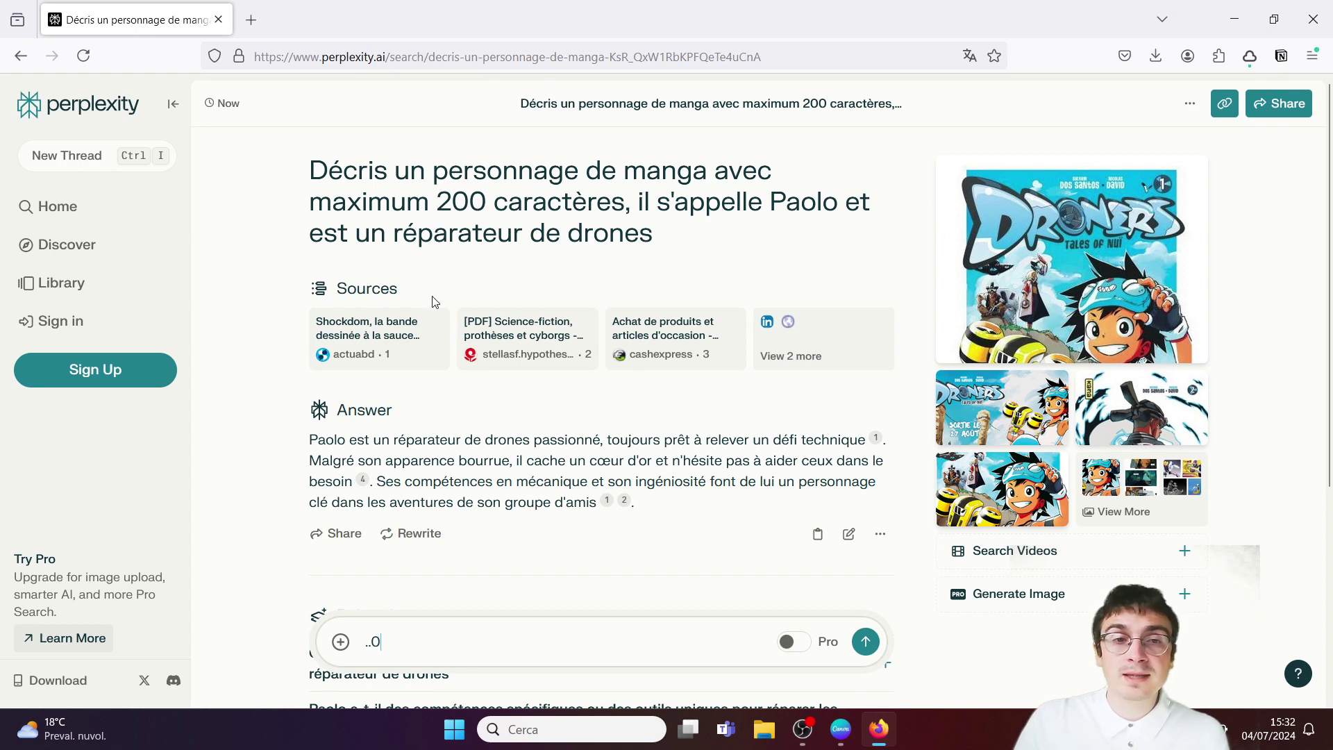
pyautogui.write('..')
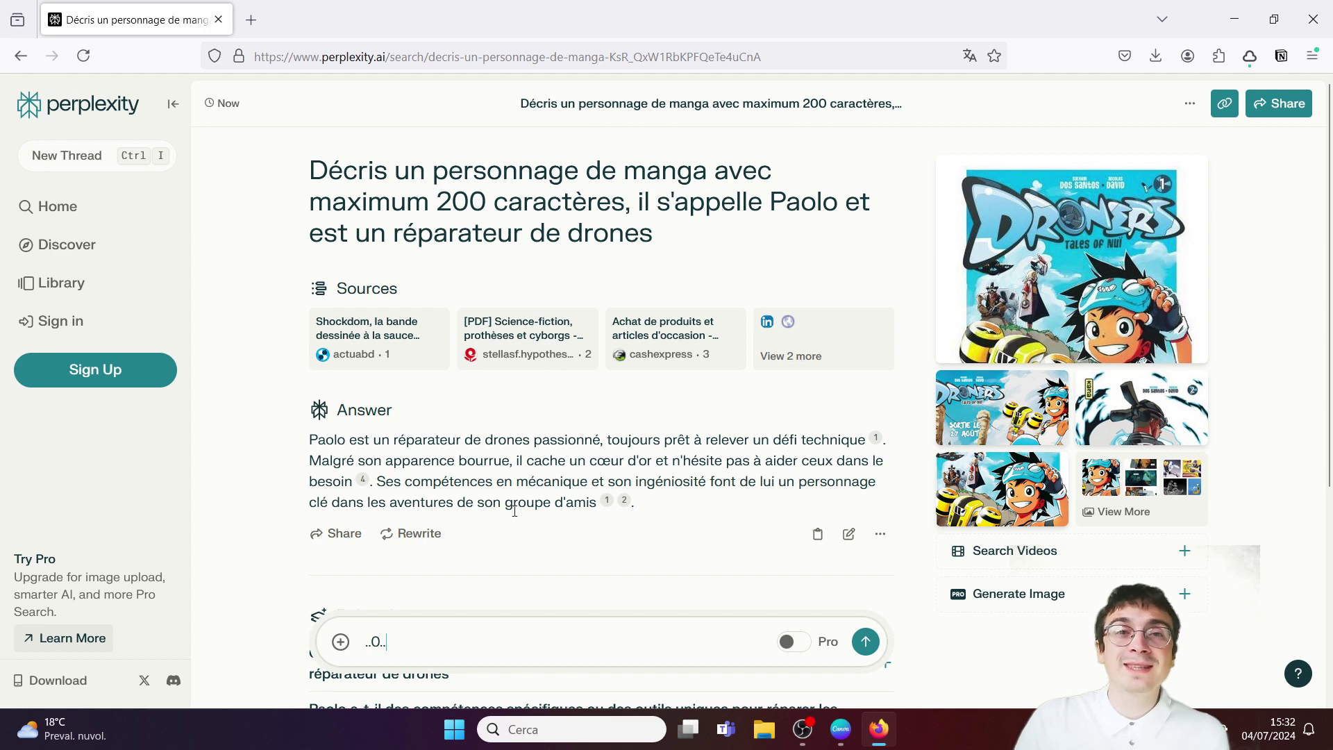
pyautogui.scroll(-4, 446, 620)
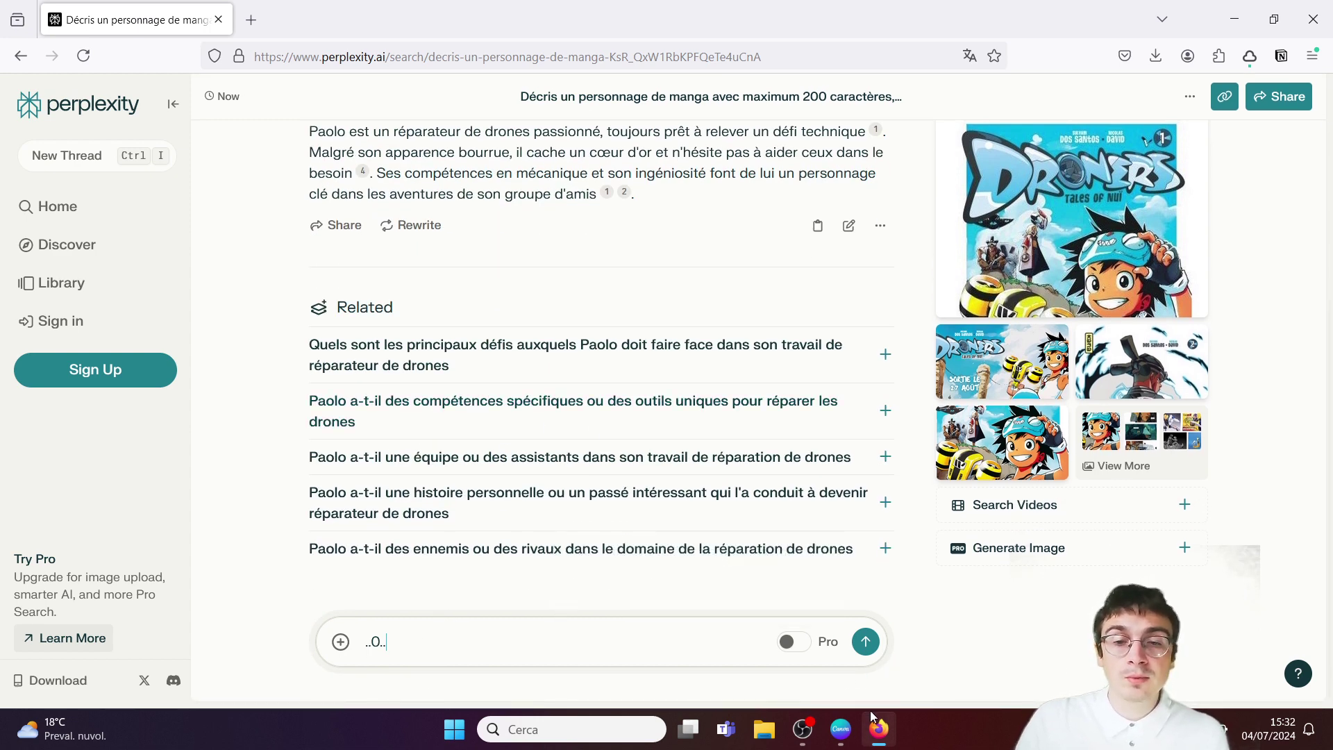
# In Canva's AI image generator, enter a French prompt describing a young drone repairer with black hair, big ears, mauve bonnet and yellow shirt.
pyautogui.click(841, 732)
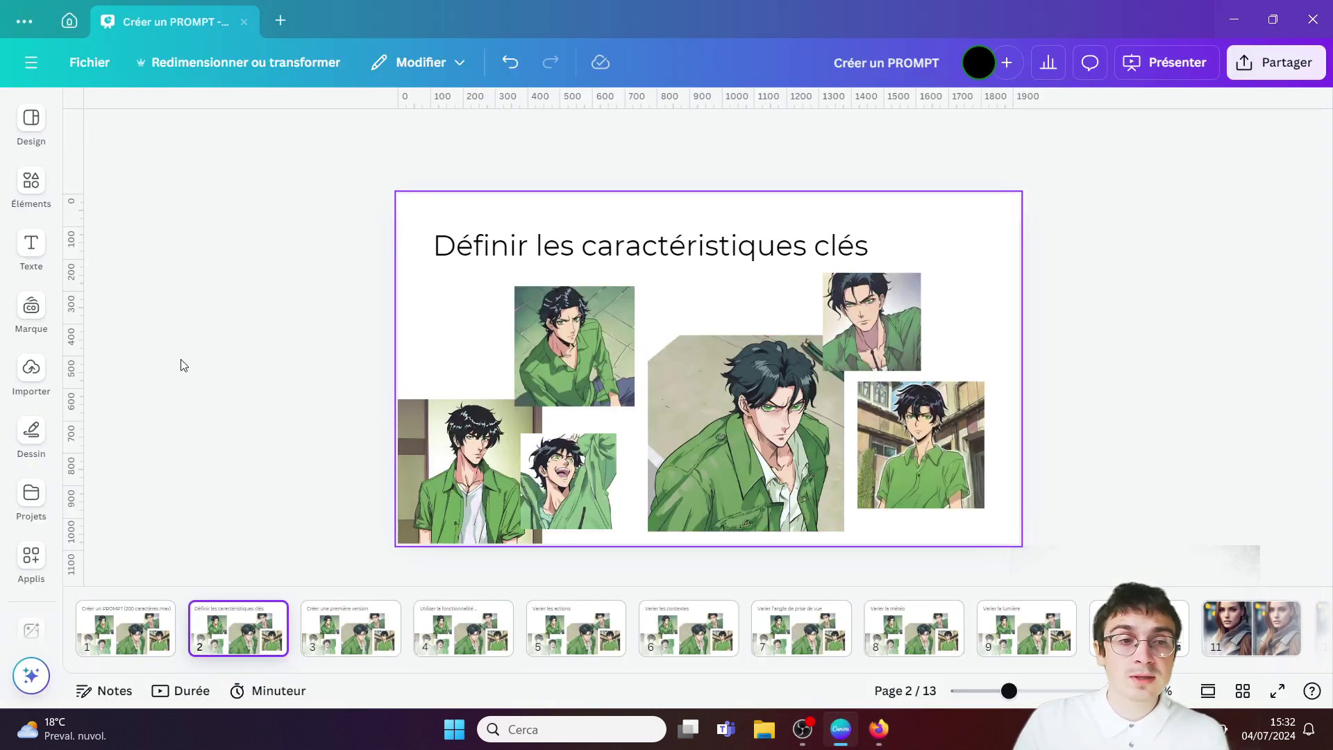
pyautogui.click(32, 185)
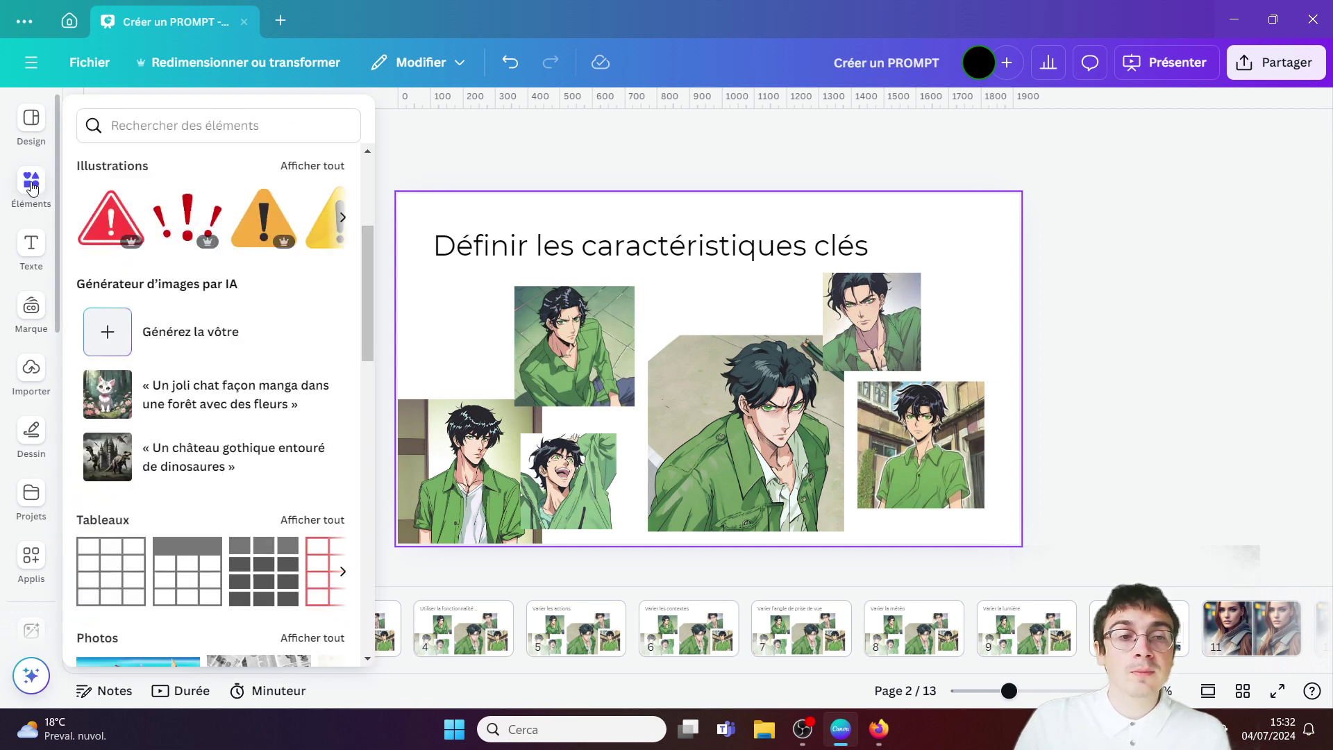
pyautogui.click(178, 345)
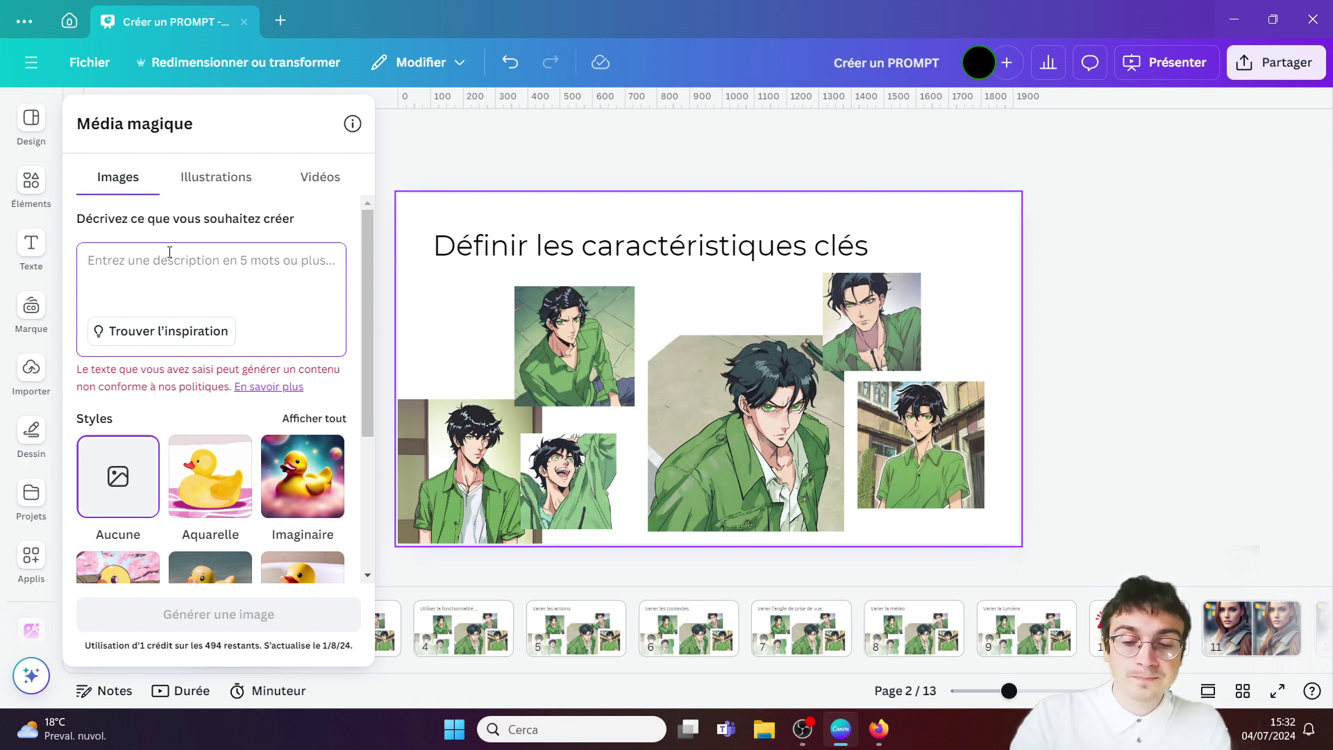
pyautogui.write('Un jeune homme nommé Paolo, des cheveux noir, qui répare des drones, des grandes oreille et un bonnet mauve. il possède une chemise jaune.')
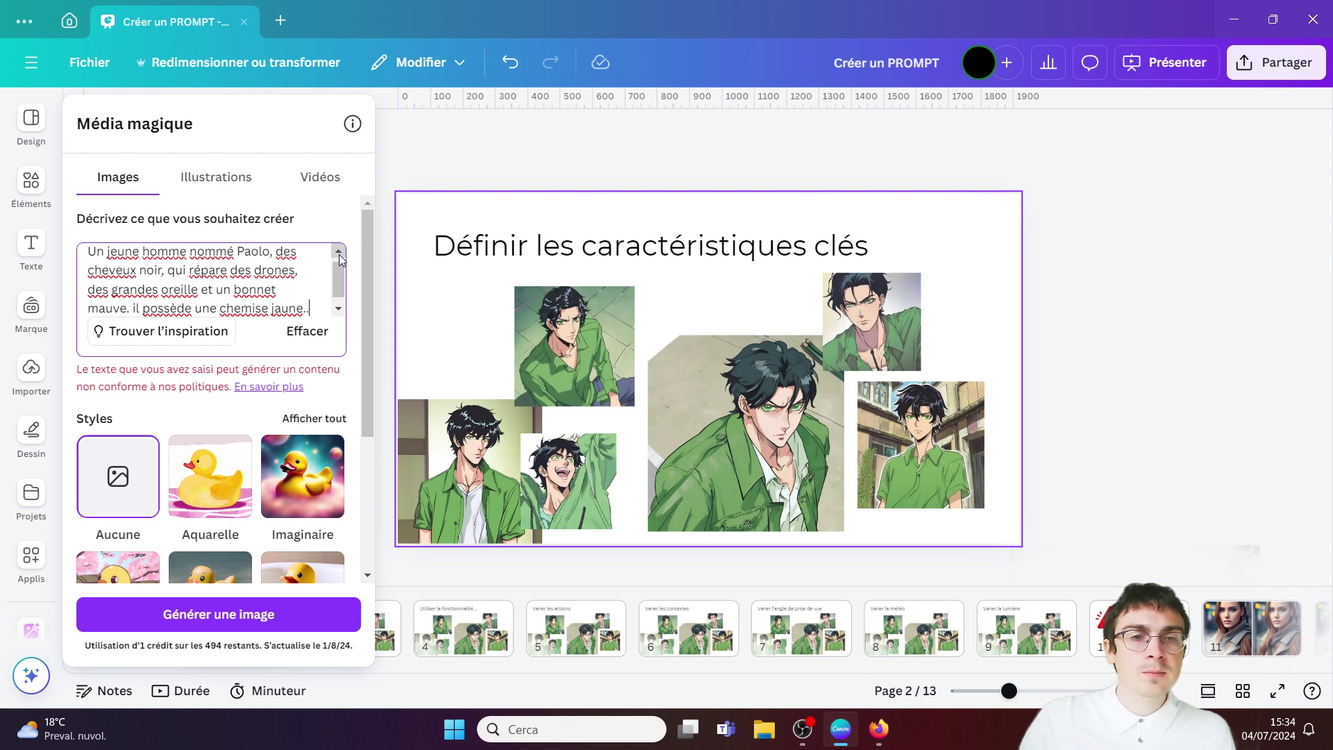
# Read through the whole character prompt entered in the image generator.
pyautogui.click(339, 256)
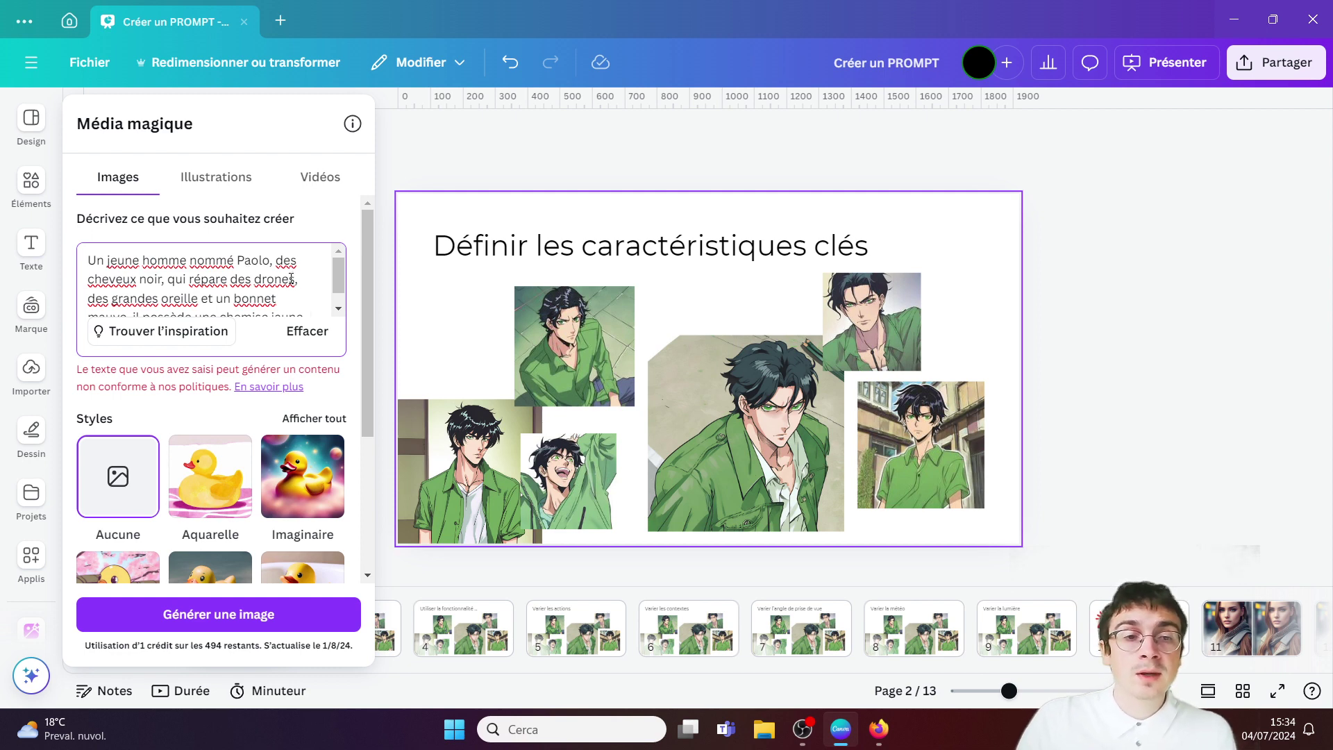
pyautogui.scroll(-1, 204, 277)
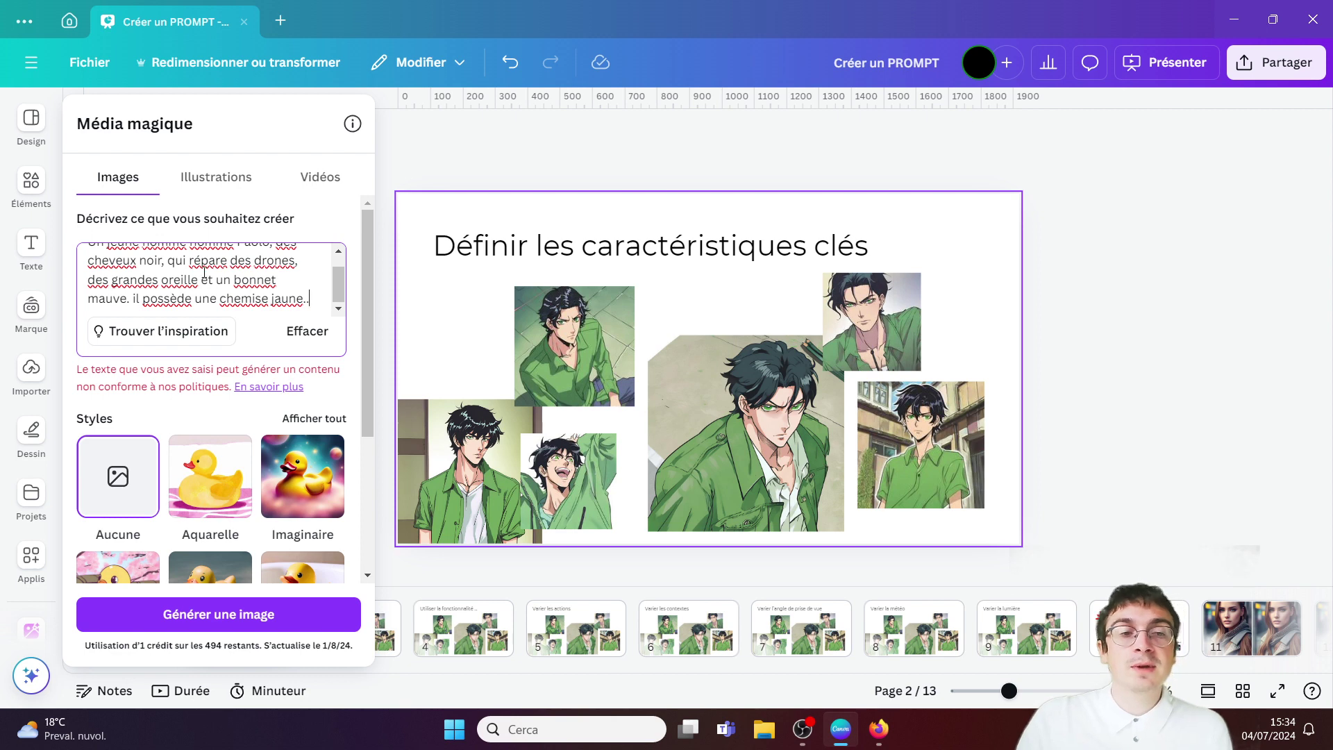
pyautogui.scroll(1, 205, 273)
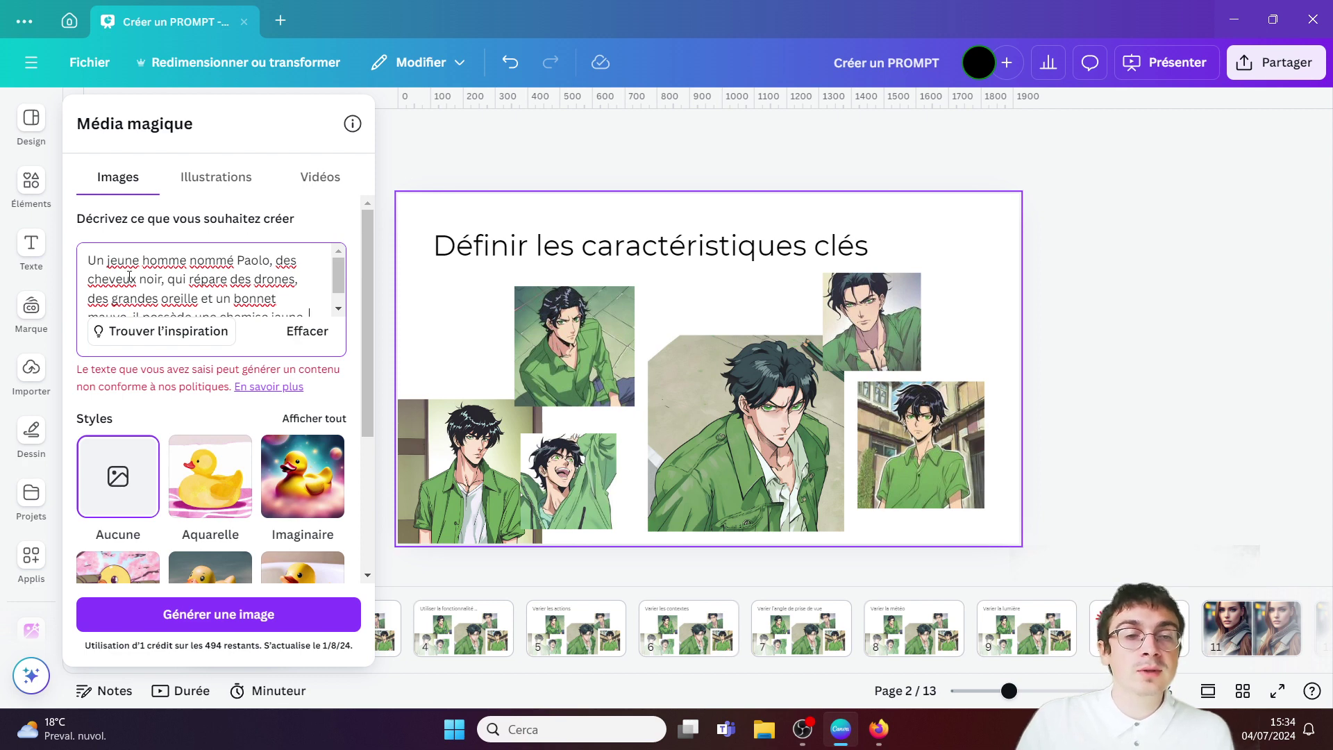
pyautogui.scroll(-1, 160, 304)
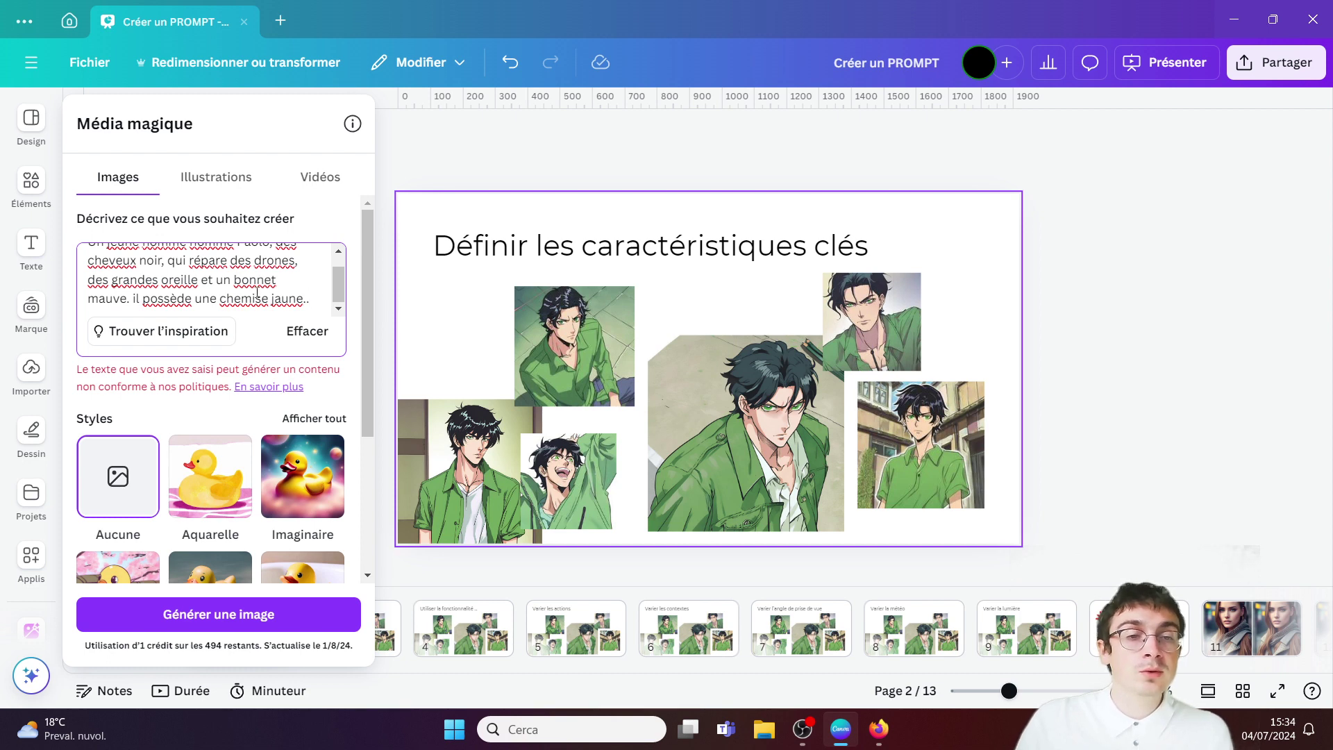
pyautogui.scroll(1, 238, 299)
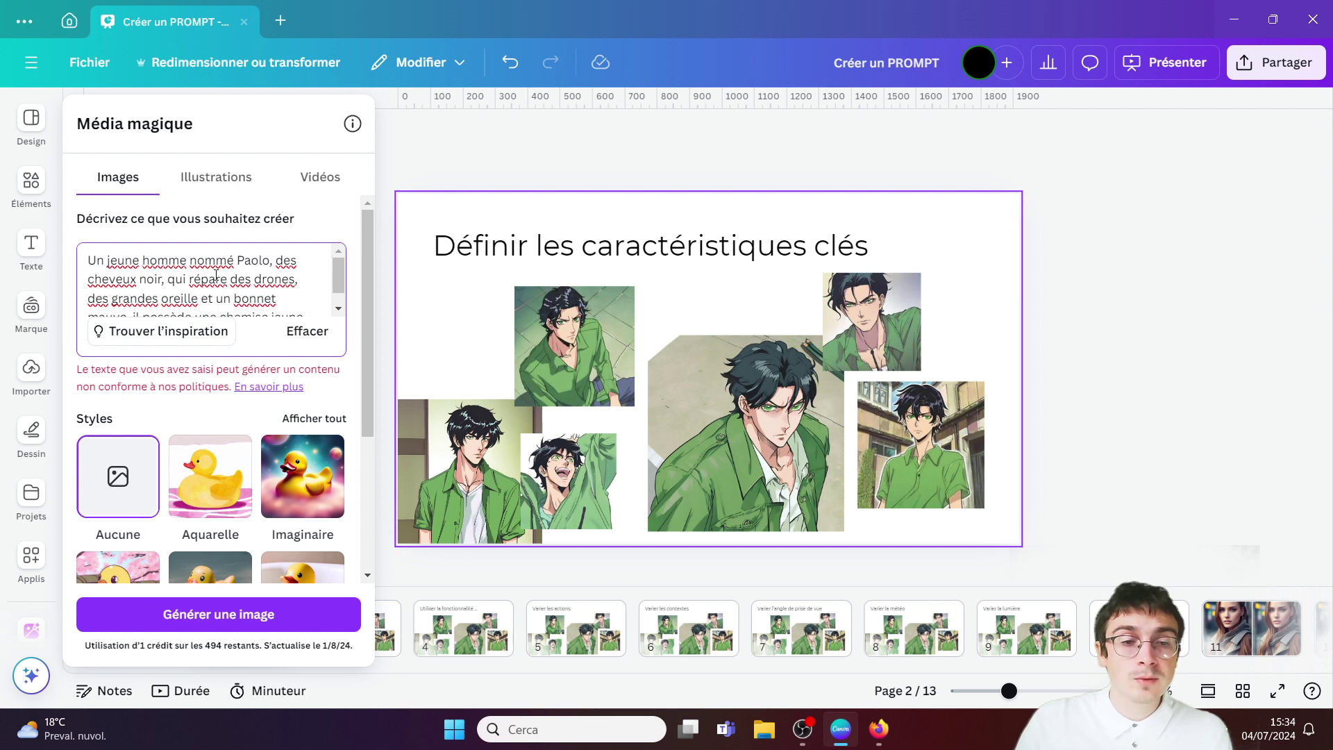
pyautogui.scroll(-1, 216, 274)
# Choose the Manga style from the full style list and generate the images from the prompt.
pyautogui.scroll(-1, 354, 370)
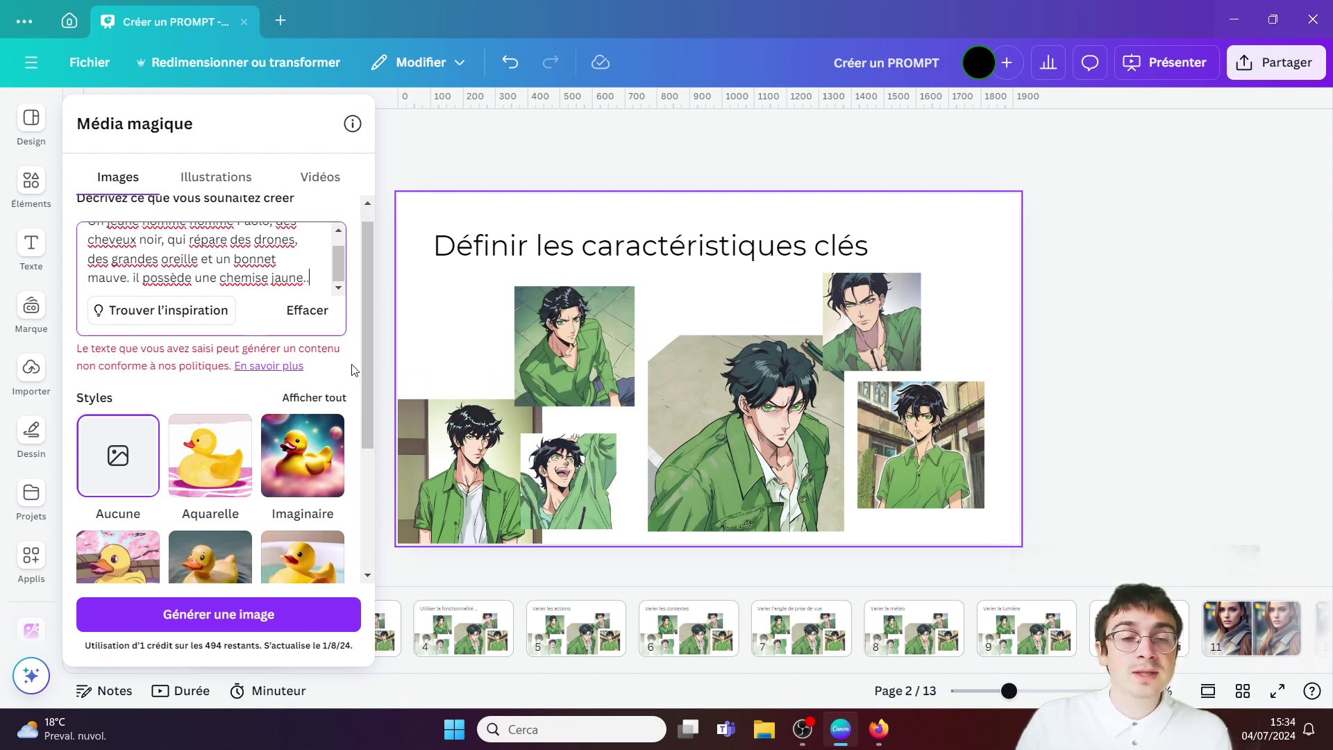
pyautogui.scroll(-1, 354, 370)
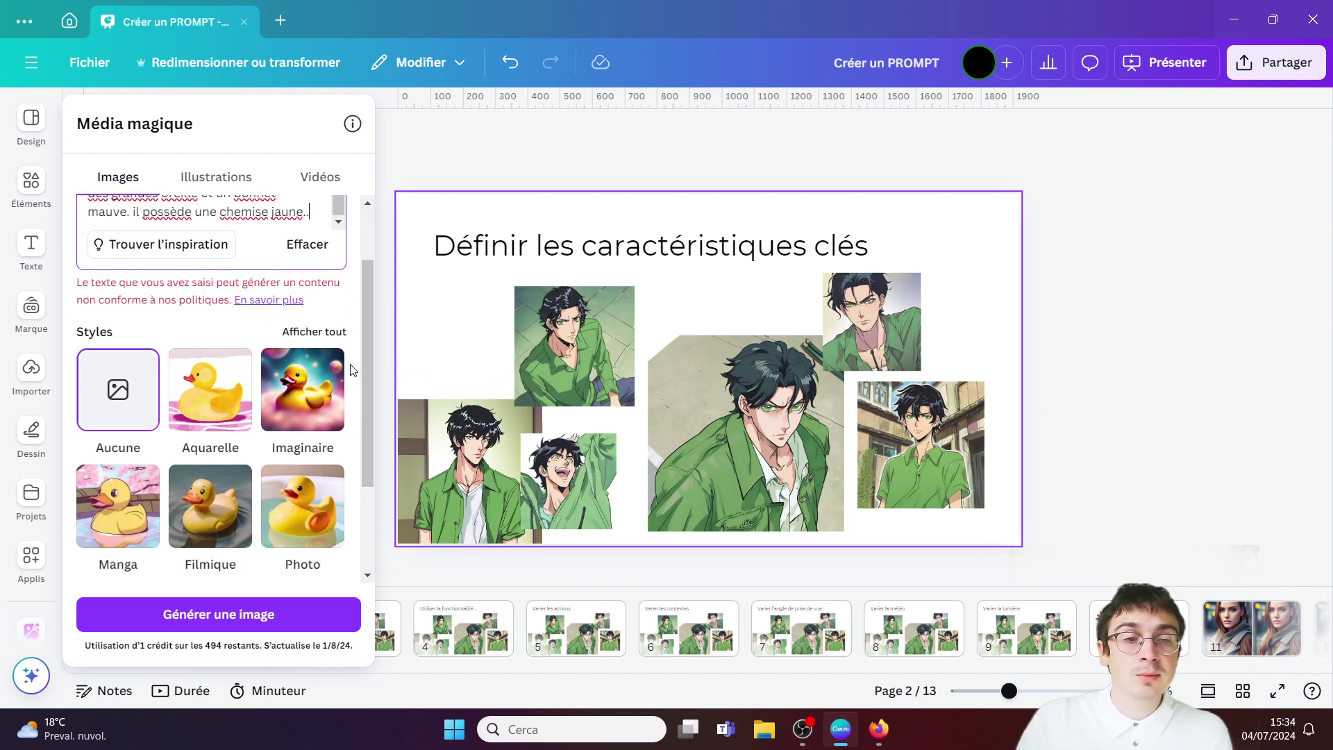
pyautogui.click(326, 333)
pyautogui.scroll(-4, 326, 458)
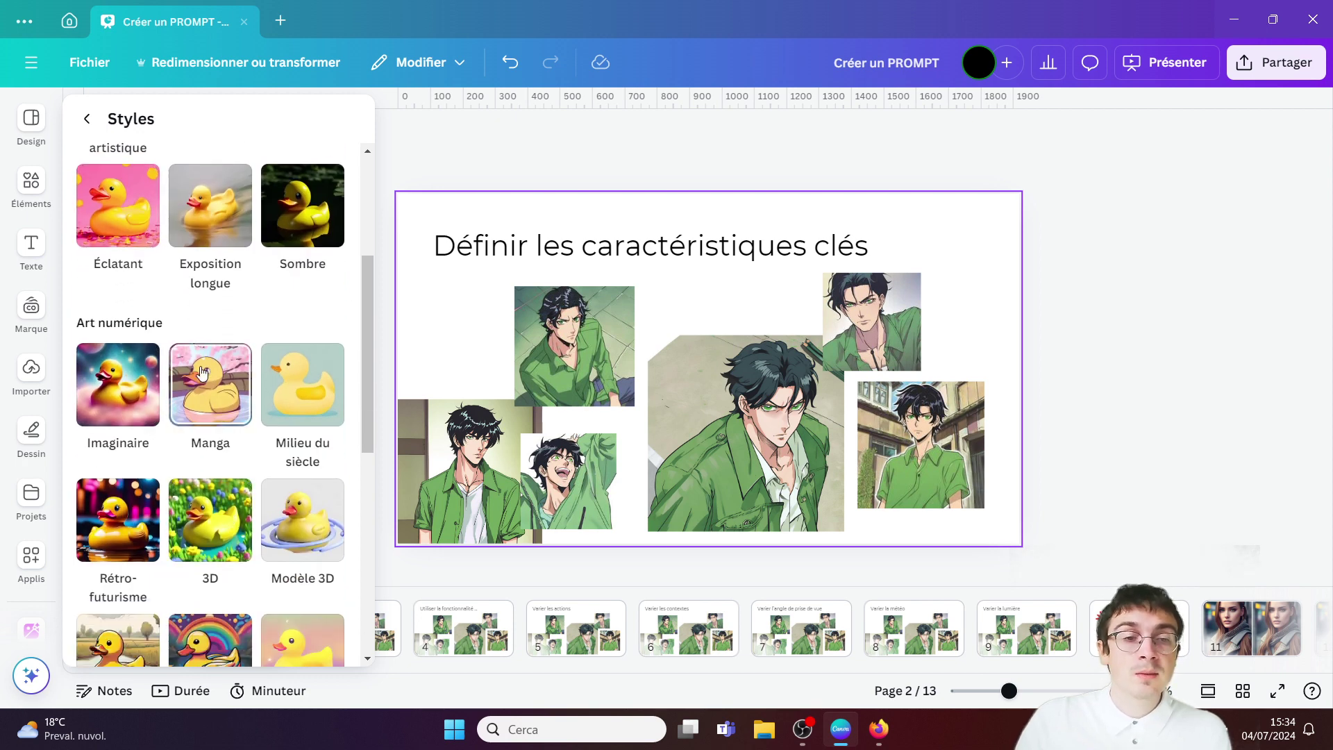
pyautogui.click(220, 386)
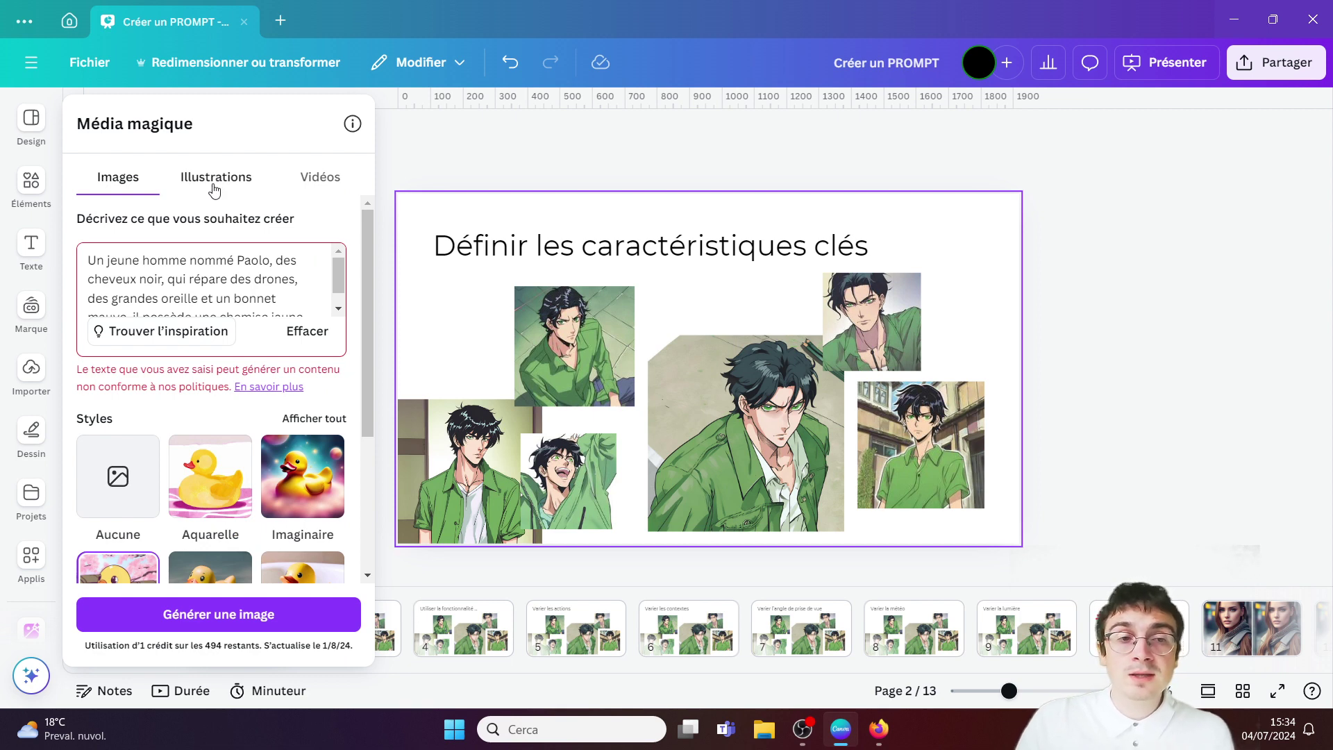
pyautogui.click(234, 627)
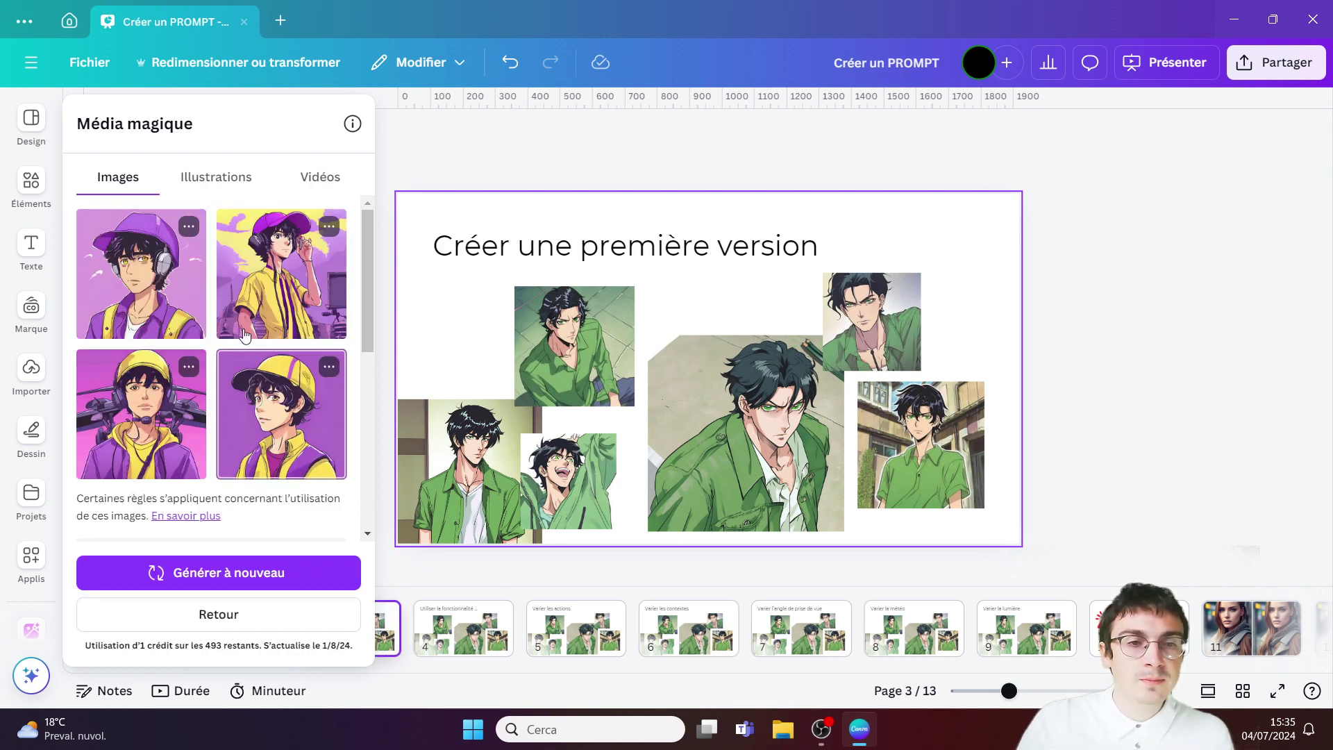
# Add the generated image with the purple cap and yellow shirt to page 3, enlarge it and move it to the page's lower right.
pyautogui.click(244, 336)
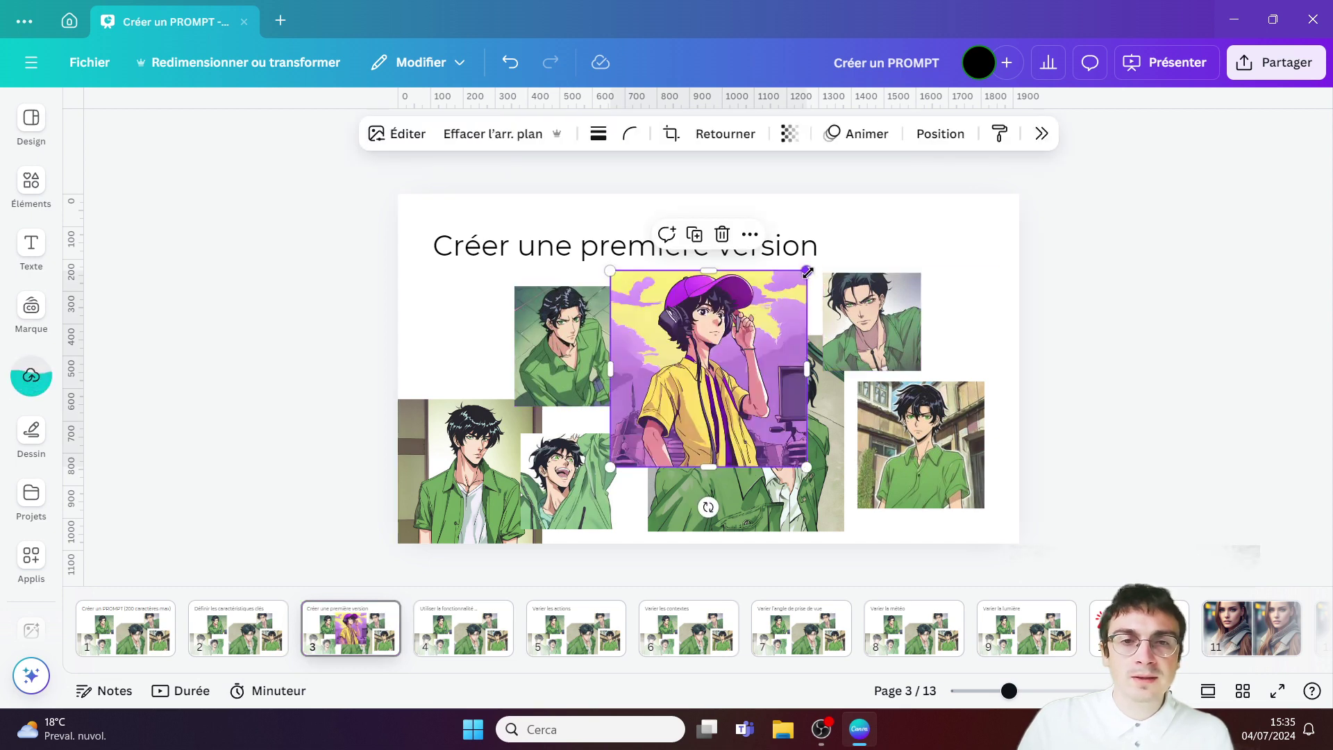
pyautogui.moveTo(807, 272); pyautogui.dragTo(948, 183)
pyautogui.moveTo(794, 370); pyautogui.dragTo(868, 464)
# Add the generated portrait with the yellow cap on a plain purple background and place it just left of the enlarged image.
pyautogui.click(46, 385)
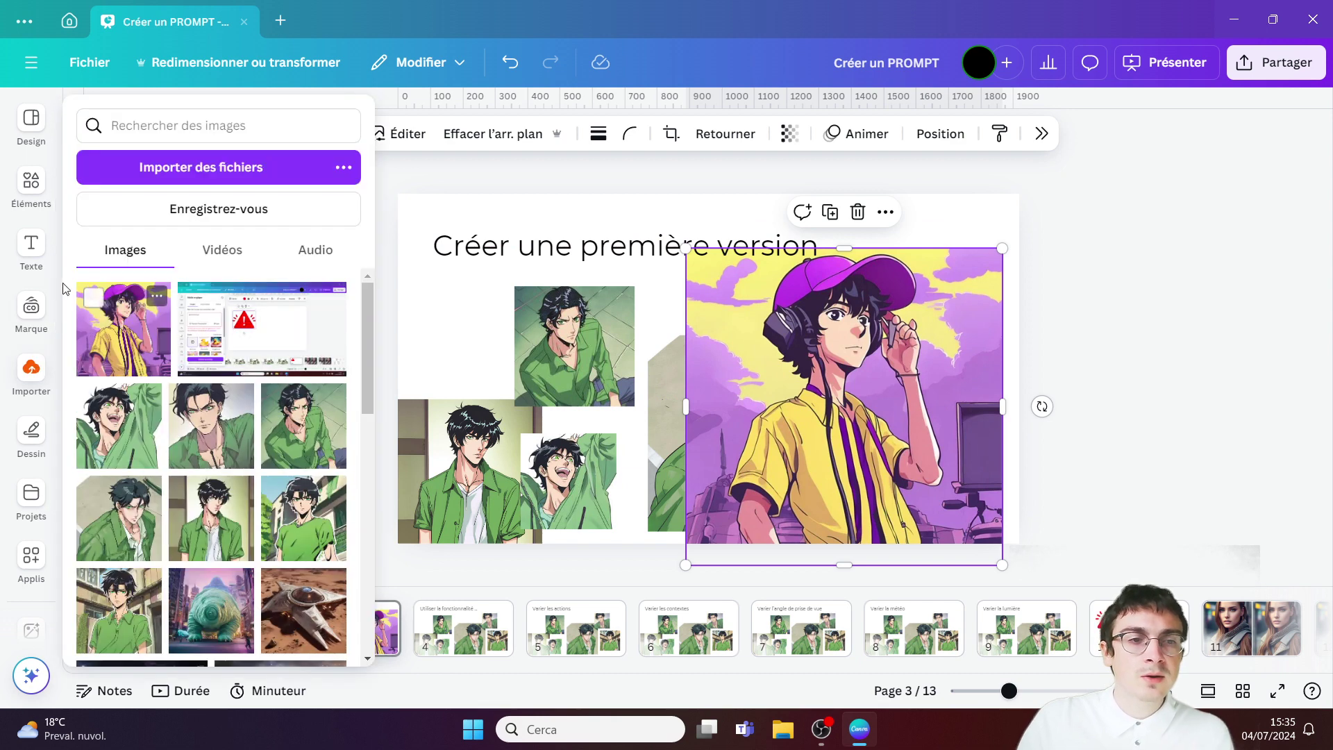
pyautogui.click(31, 184)
pyautogui.click(33, 375)
pyautogui.click(29, 240)
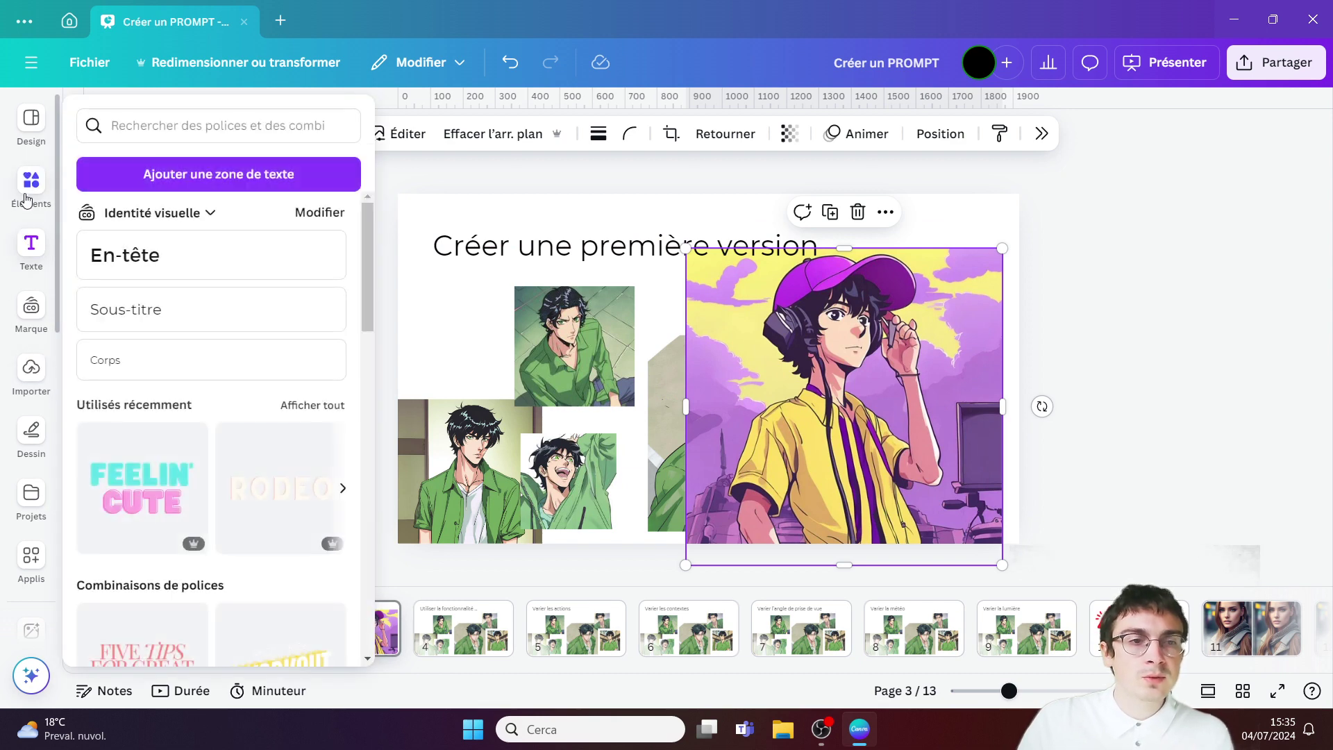
pyautogui.click(26, 201)
pyautogui.click(177, 333)
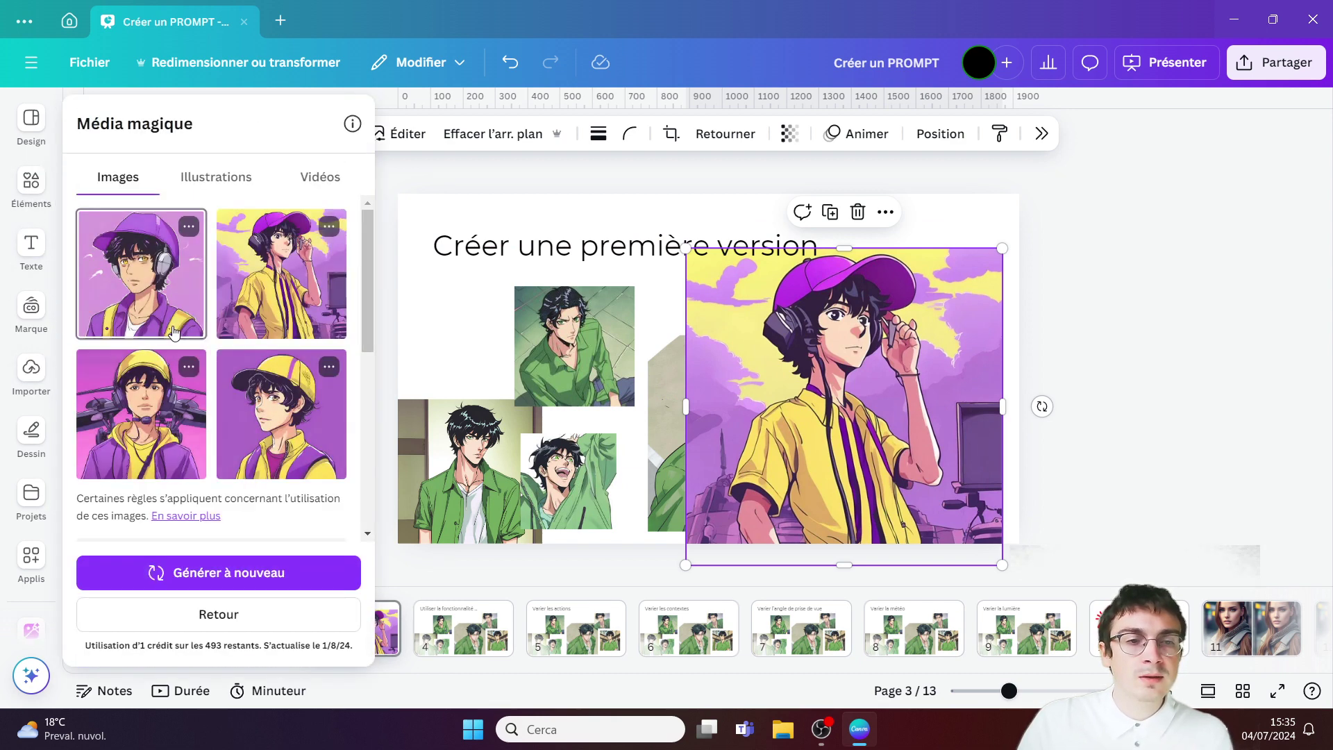
pyautogui.click(276, 415)
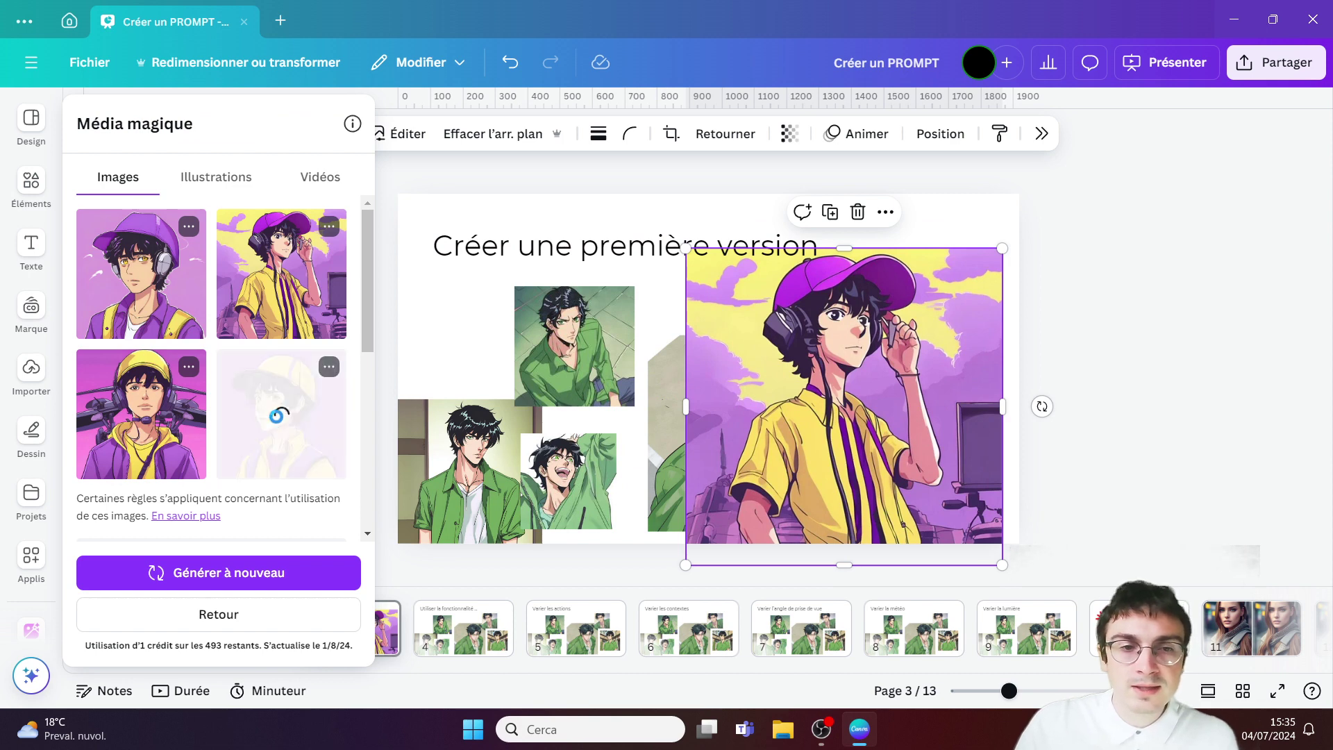
pyautogui.click(689, 424)
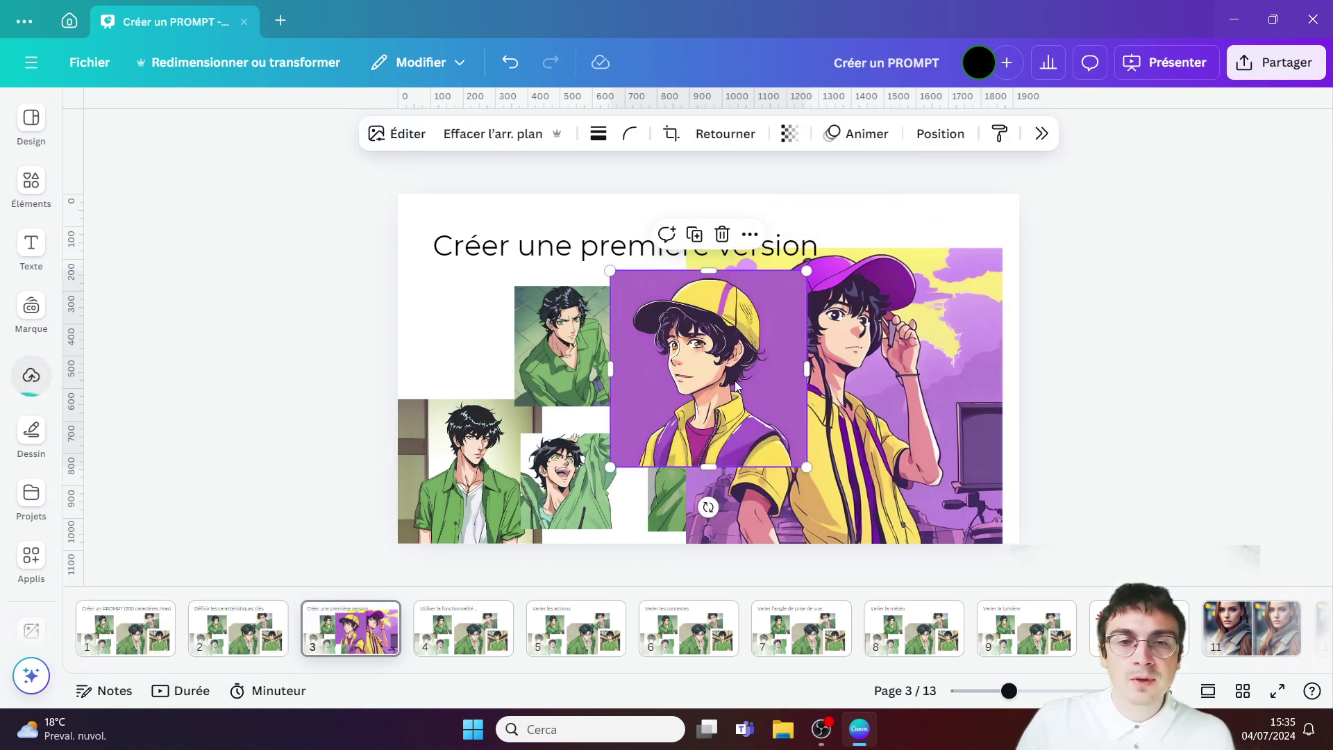
pyautogui.moveTo(720, 417); pyautogui.dragTo(599, 440)
# Add the two remaining generated images to page 3, placing the purple-cap headphones portrait at the page's upper left.
pyautogui.click(29, 368)
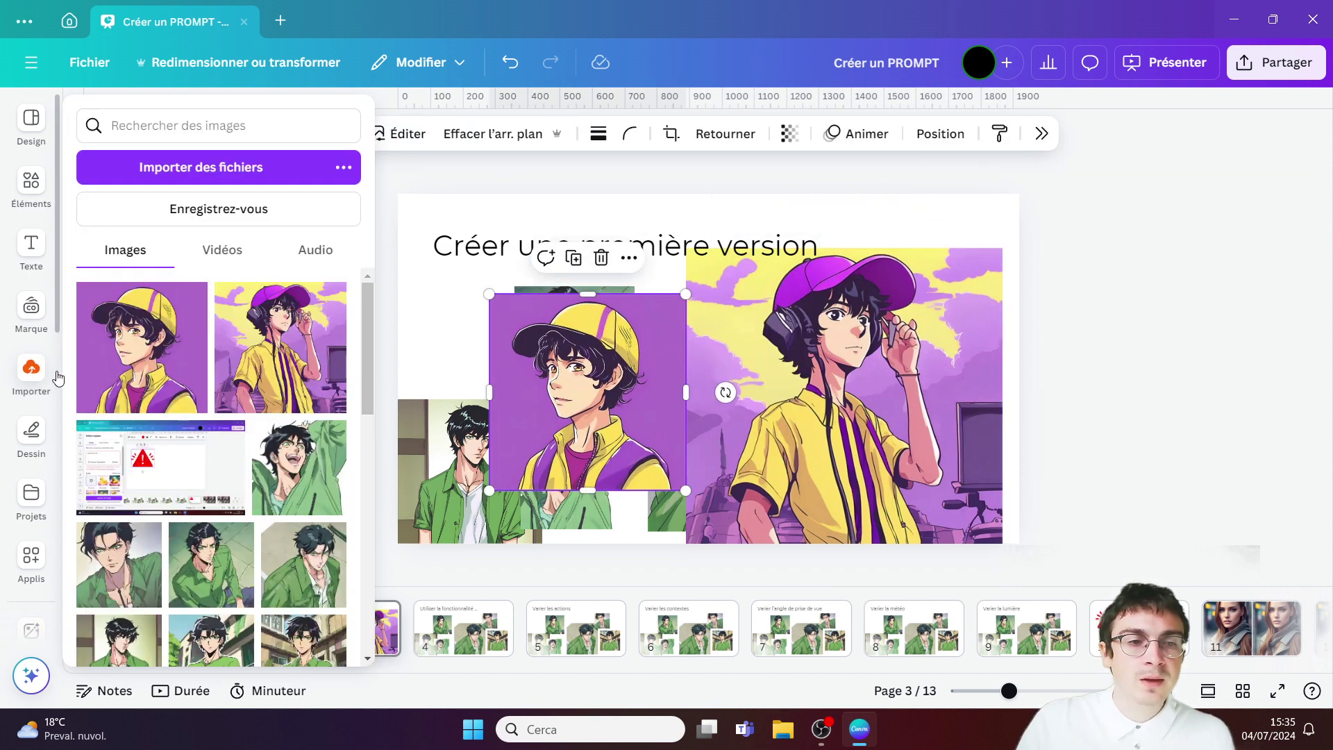
pyautogui.click(31, 182)
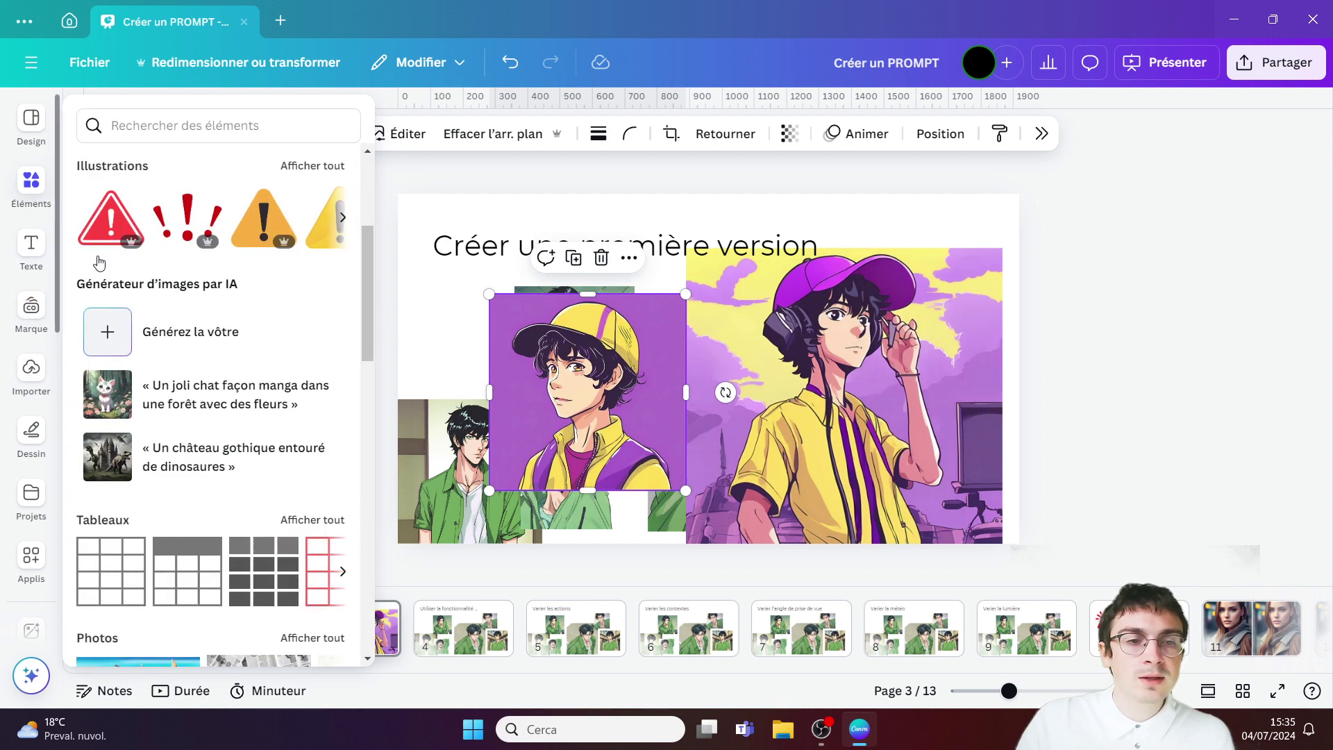
pyautogui.click(168, 349)
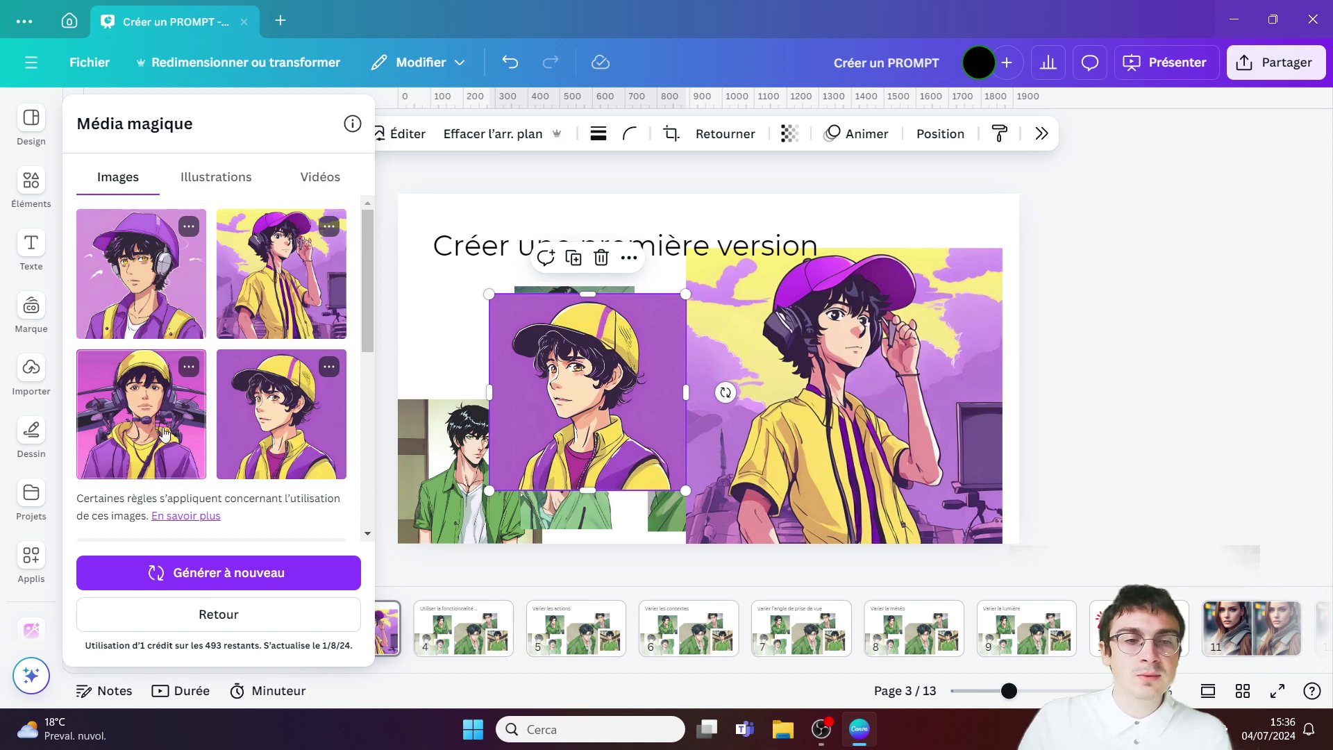
pyautogui.click(140, 417)
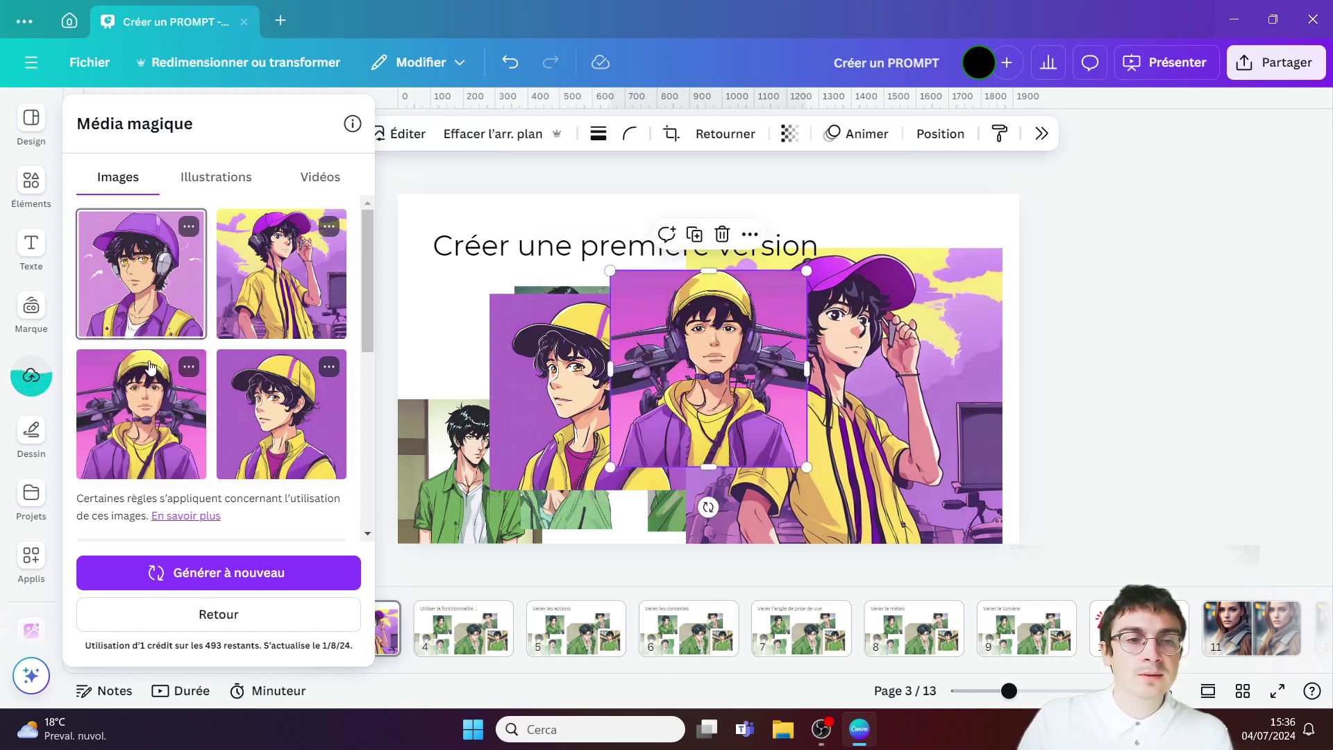
pyautogui.click(146, 273)
pyautogui.click(666, 387)
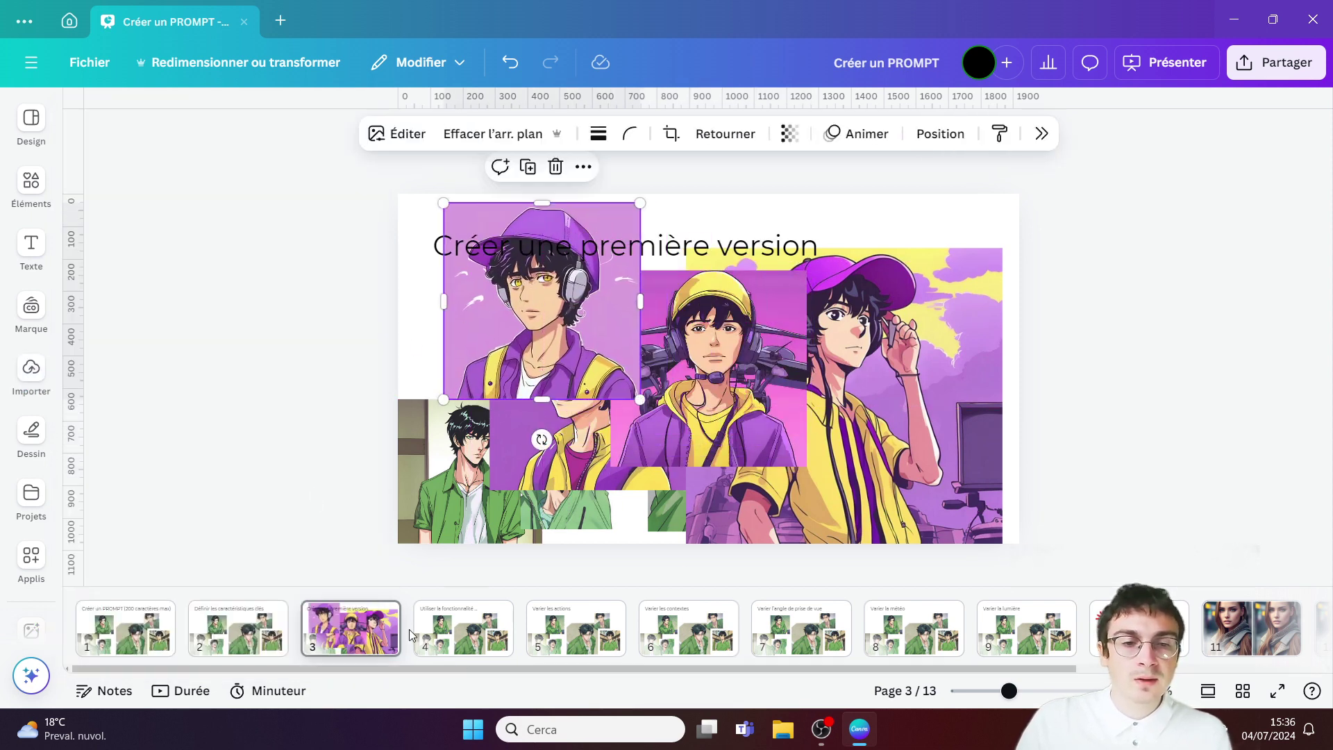
# Generate more images similar to the generated one with the purple cap, yellow shirt and raised hand.
pyautogui.click(37, 202)
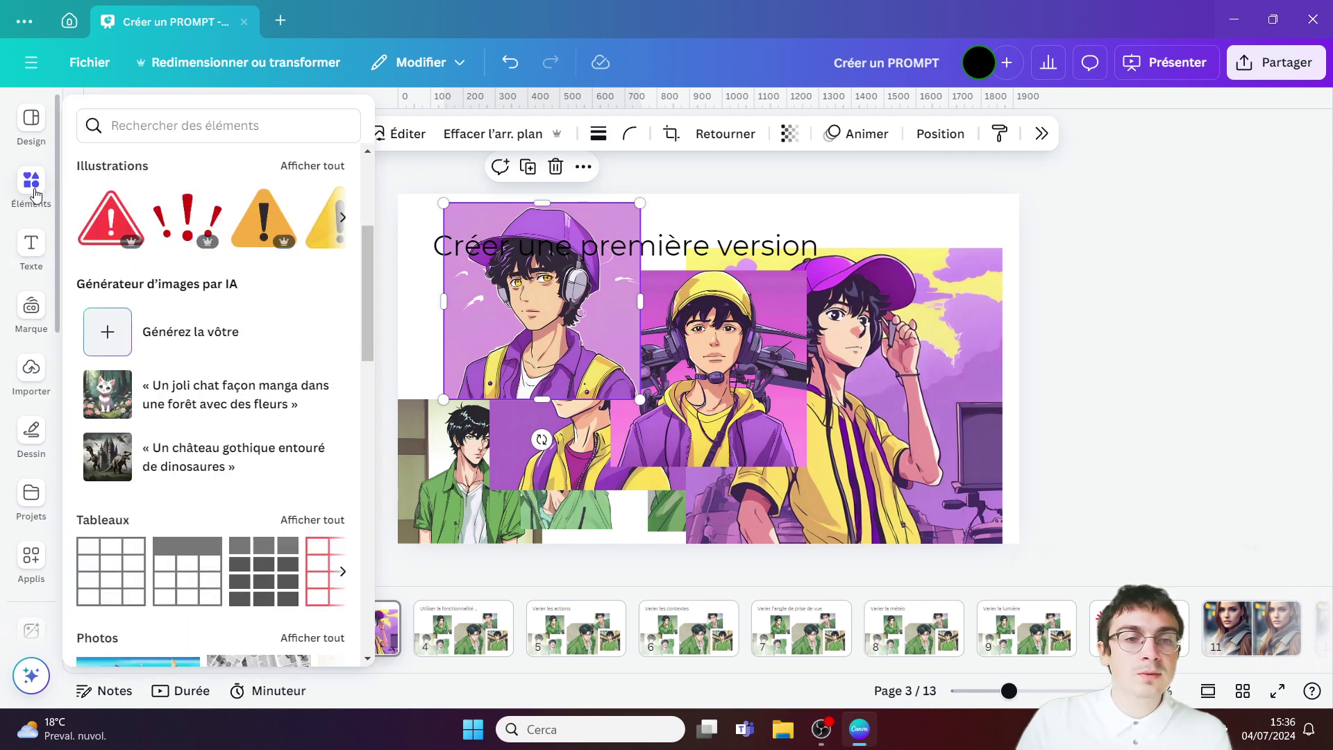
pyautogui.click(187, 332)
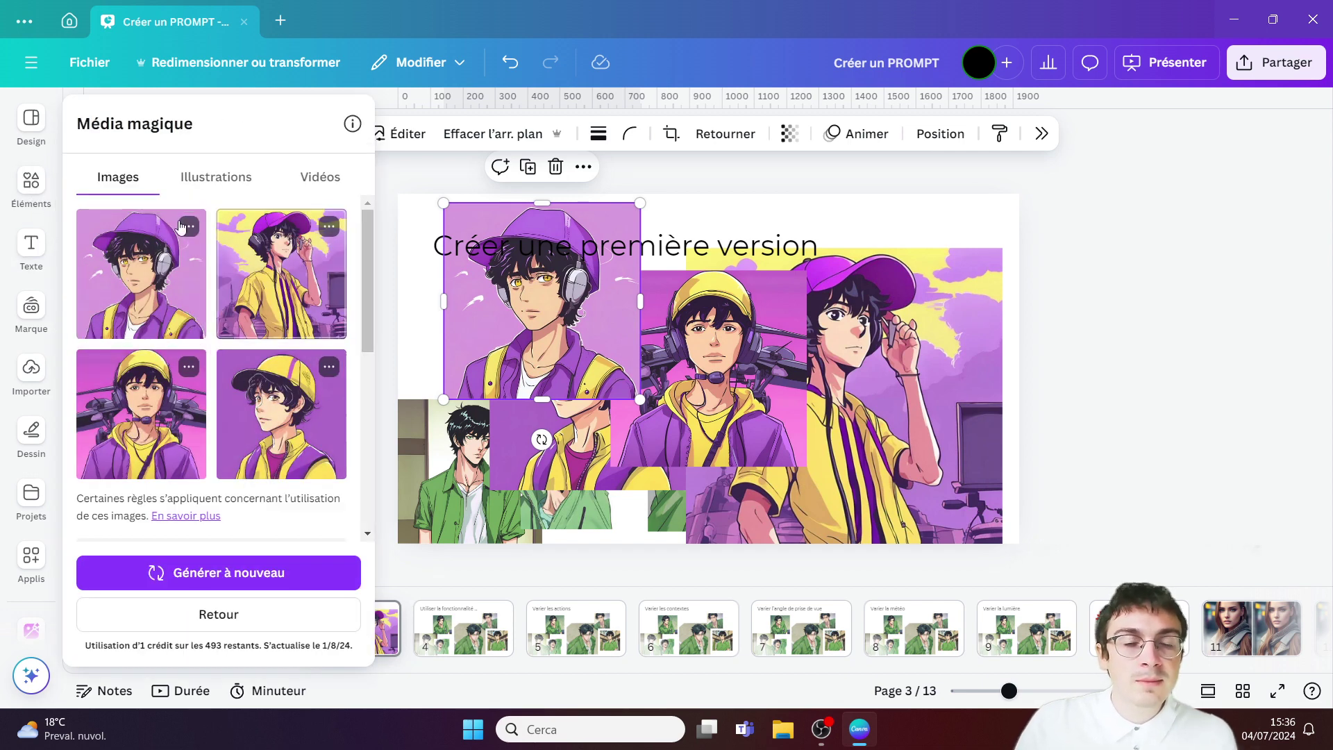
pyautogui.click(329, 227)
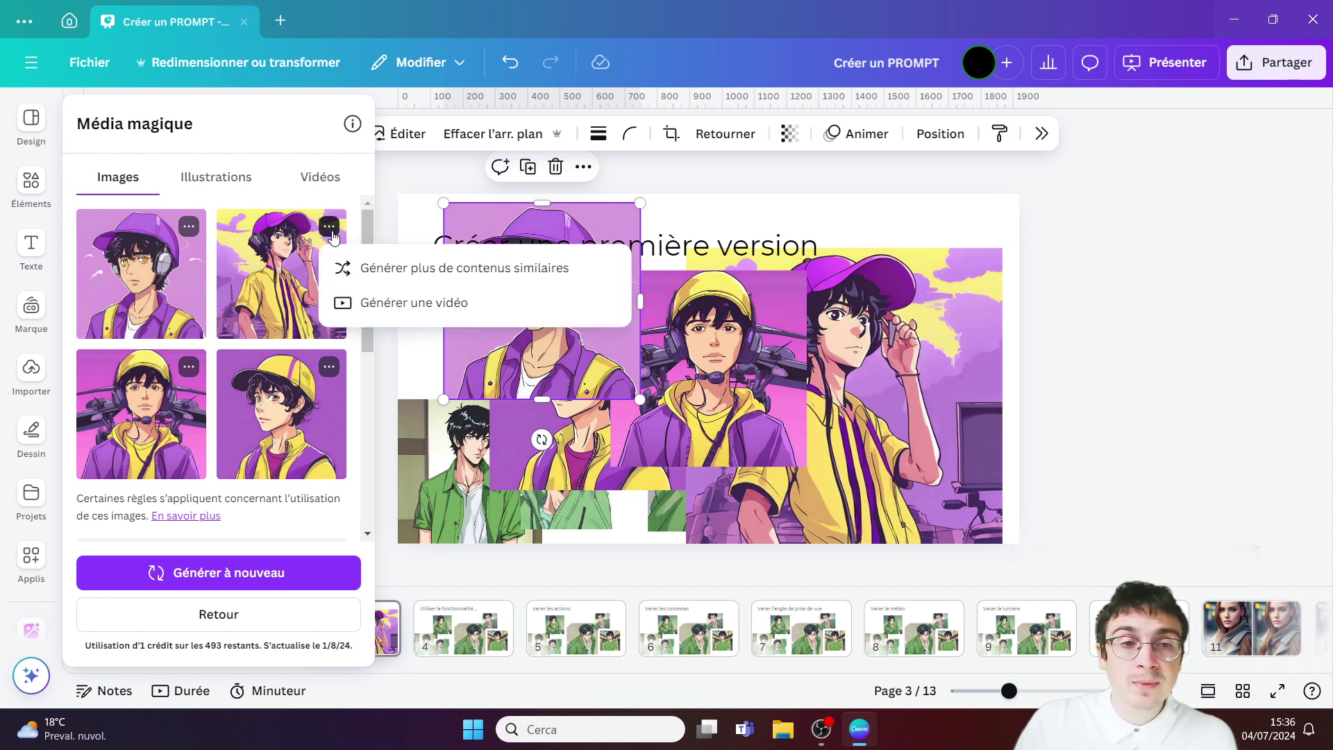
pyautogui.click(378, 278)
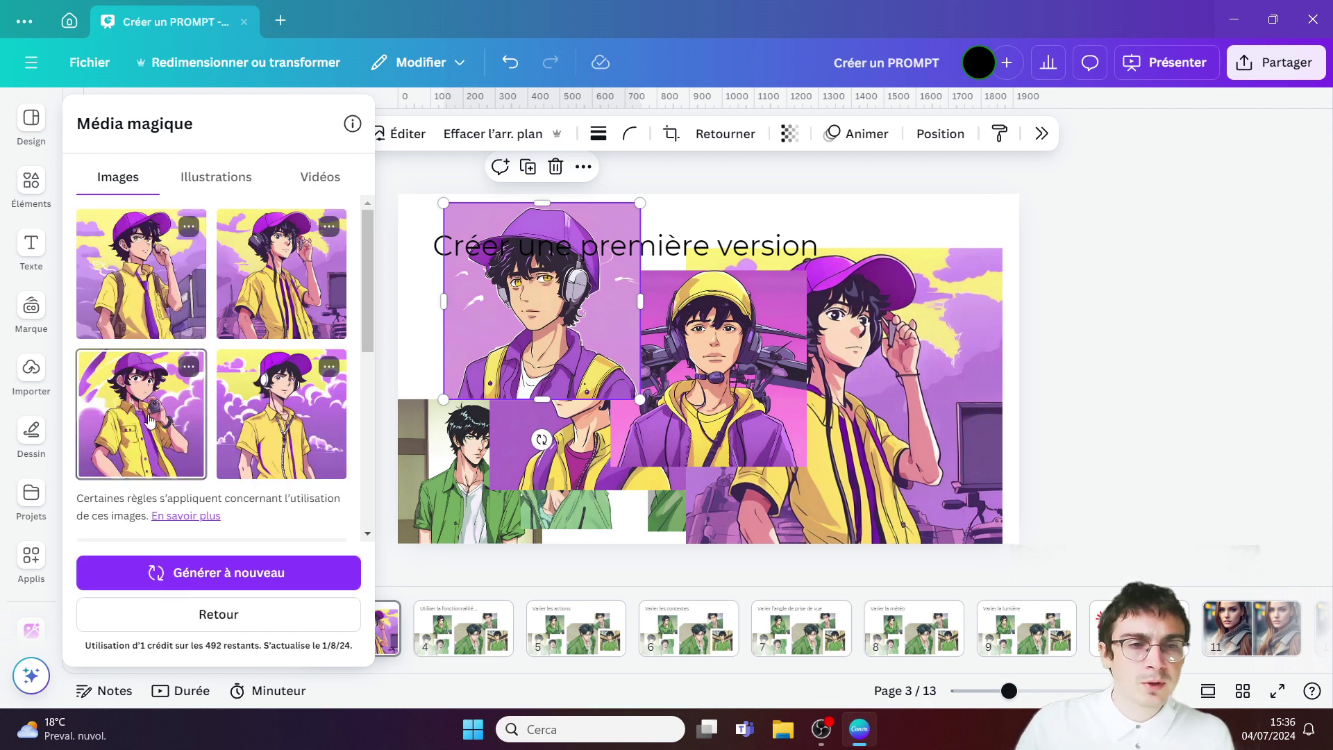
# Add the two left-column variants to page 3, moving the one with the backpack to the page's lower right.
pyautogui.click(153, 406)
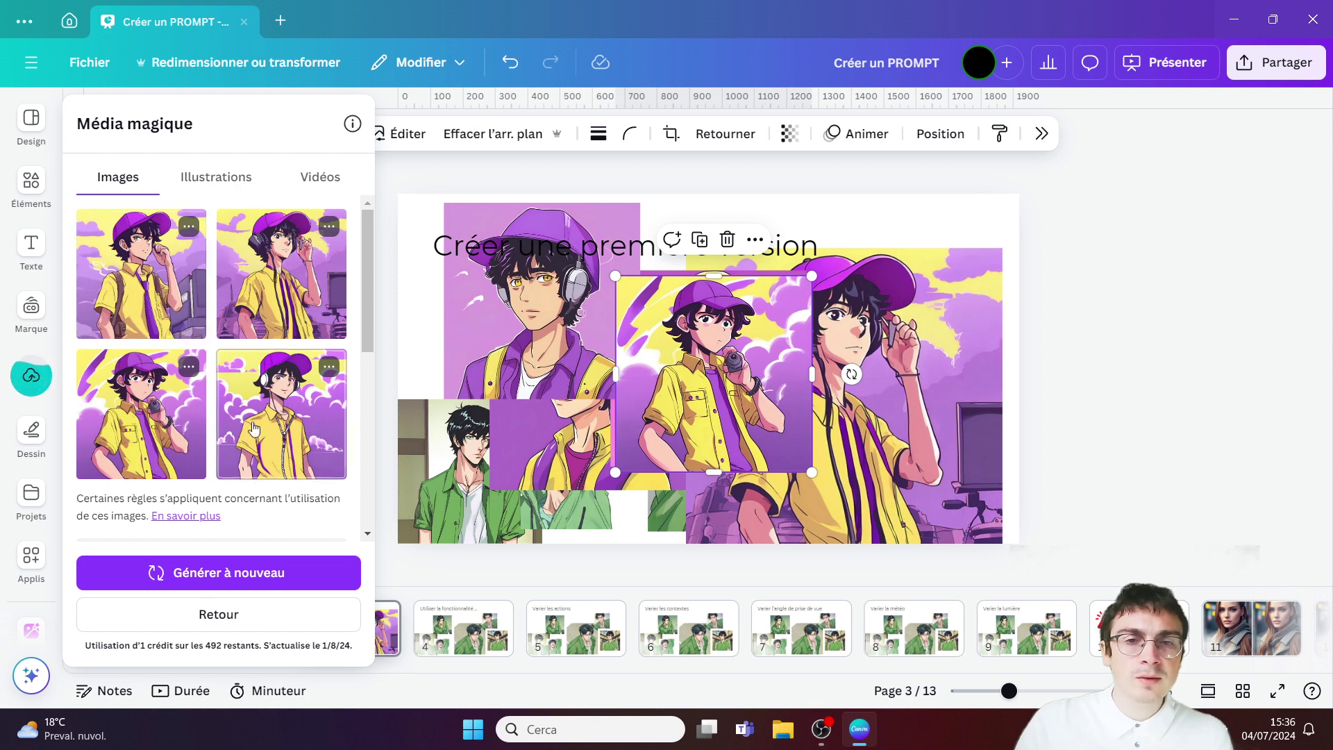
pyautogui.click(31, 375)
pyautogui.click(27, 300)
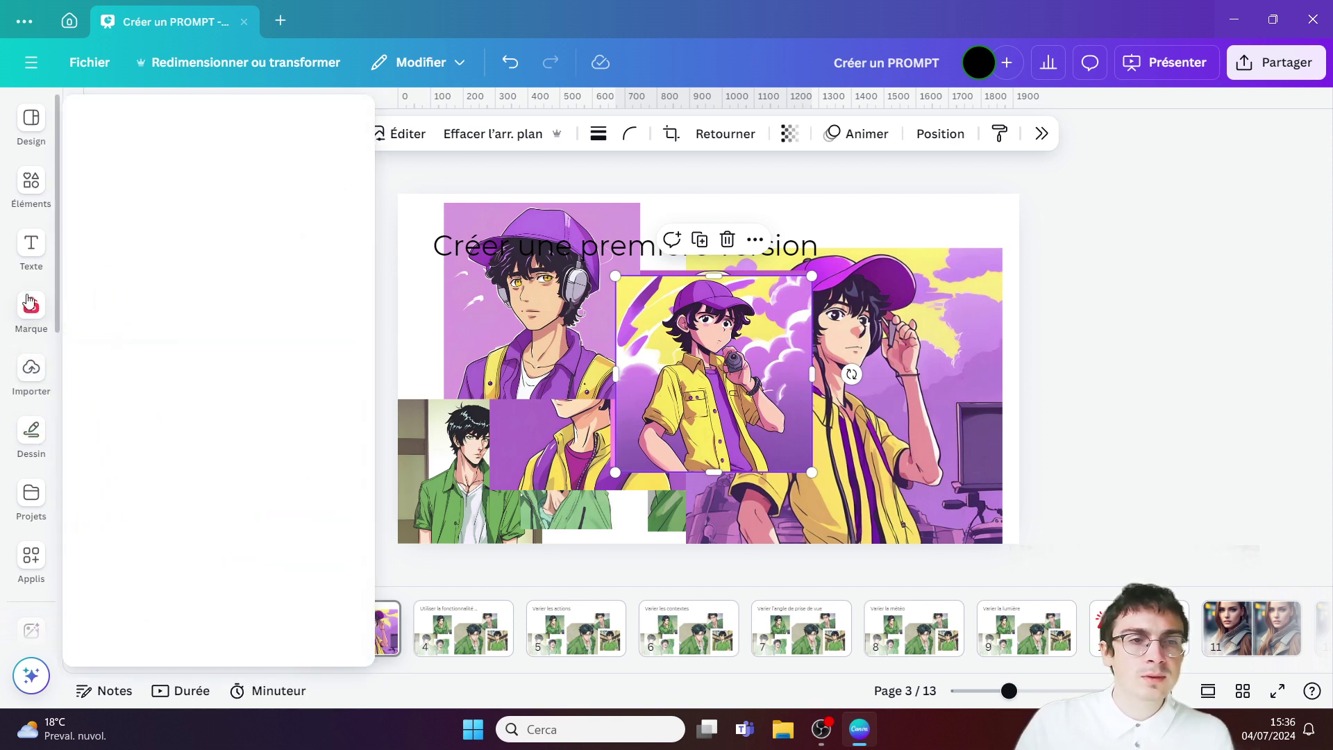
pyautogui.click(32, 247)
pyautogui.click(31, 182)
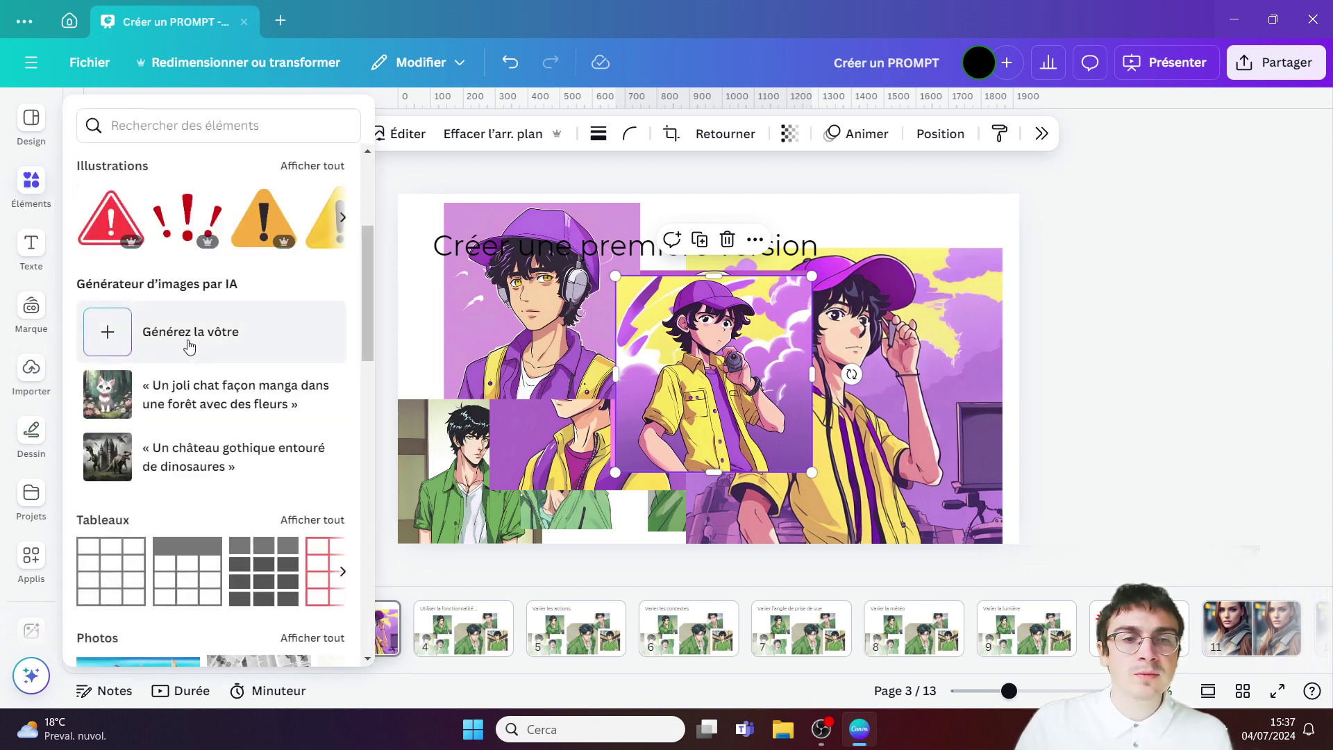
pyautogui.click(189, 346)
pyautogui.click(146, 275)
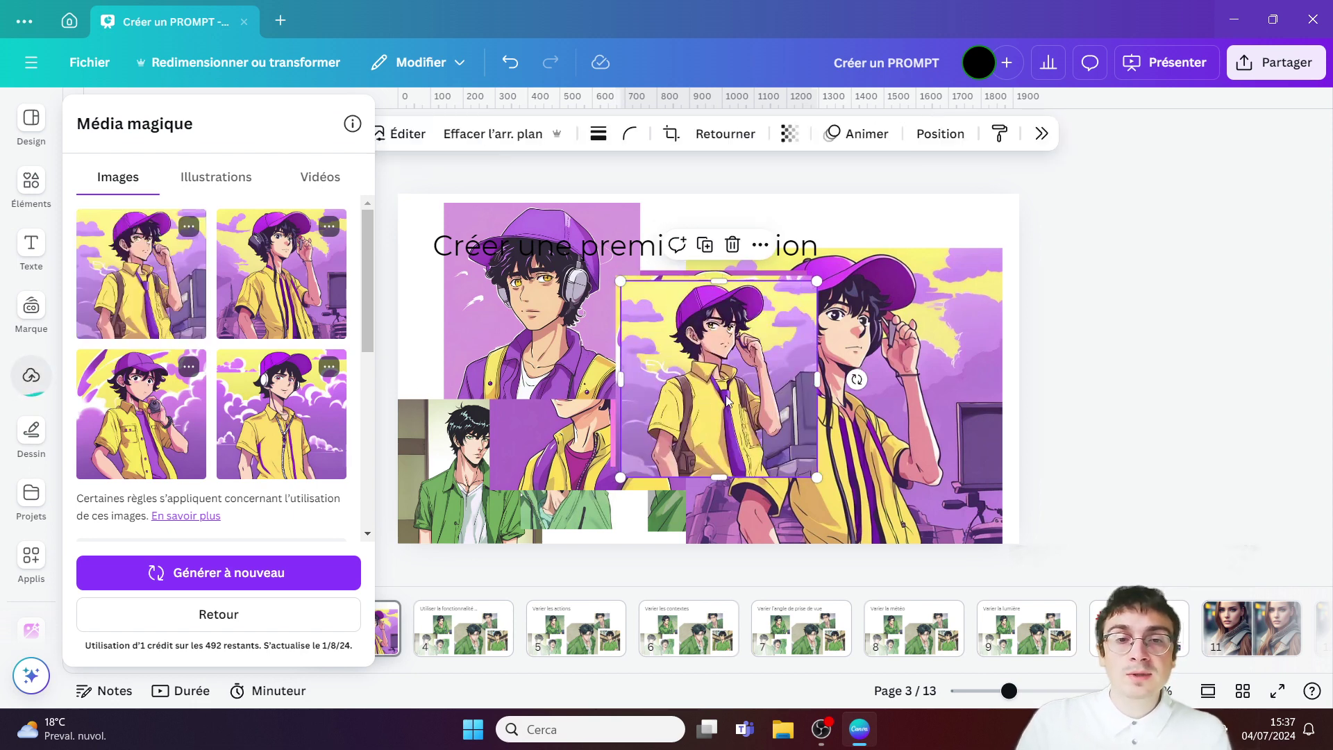
pyautogui.click(32, 375)
pyautogui.moveTo(730, 390); pyautogui.dragTo(857, 443)
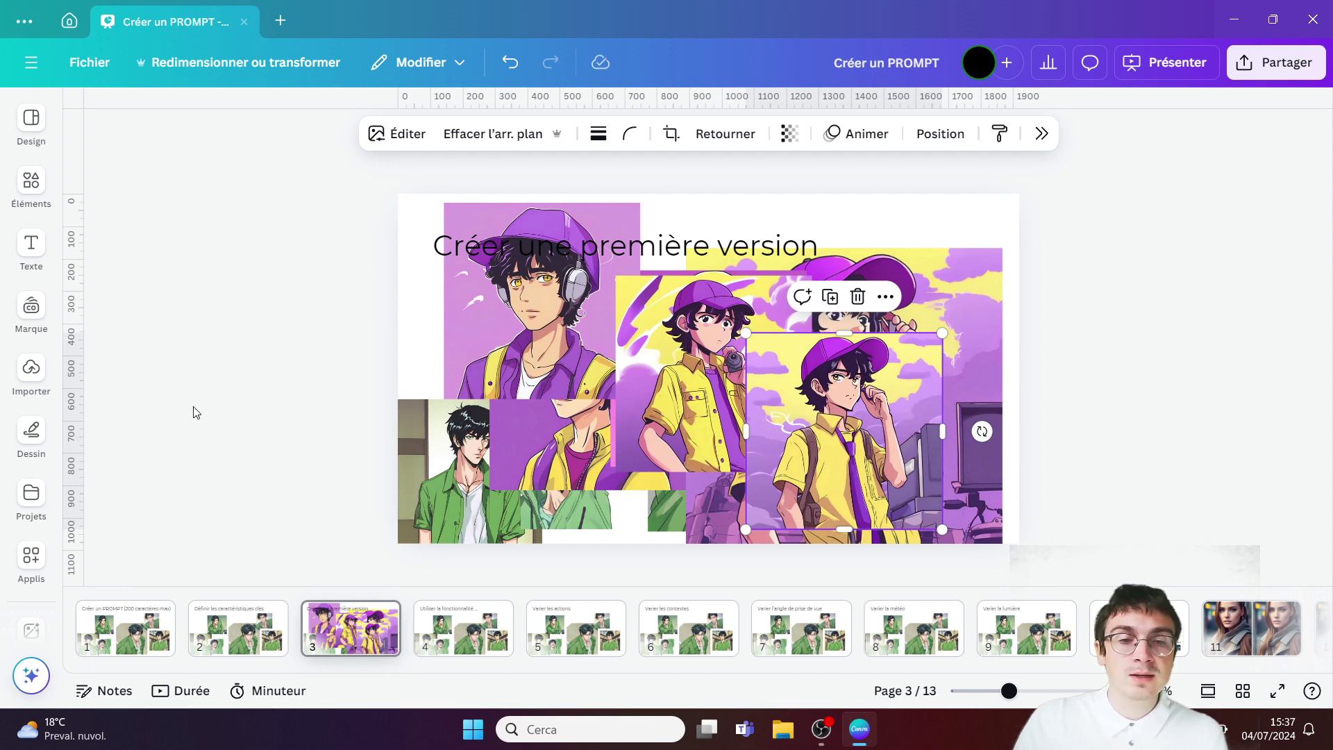
# For page 5, "Varier les actions", append a sentence saying the character "mange des pates" to the prompt and generate new Manga images.
pyautogui.click(469, 630)
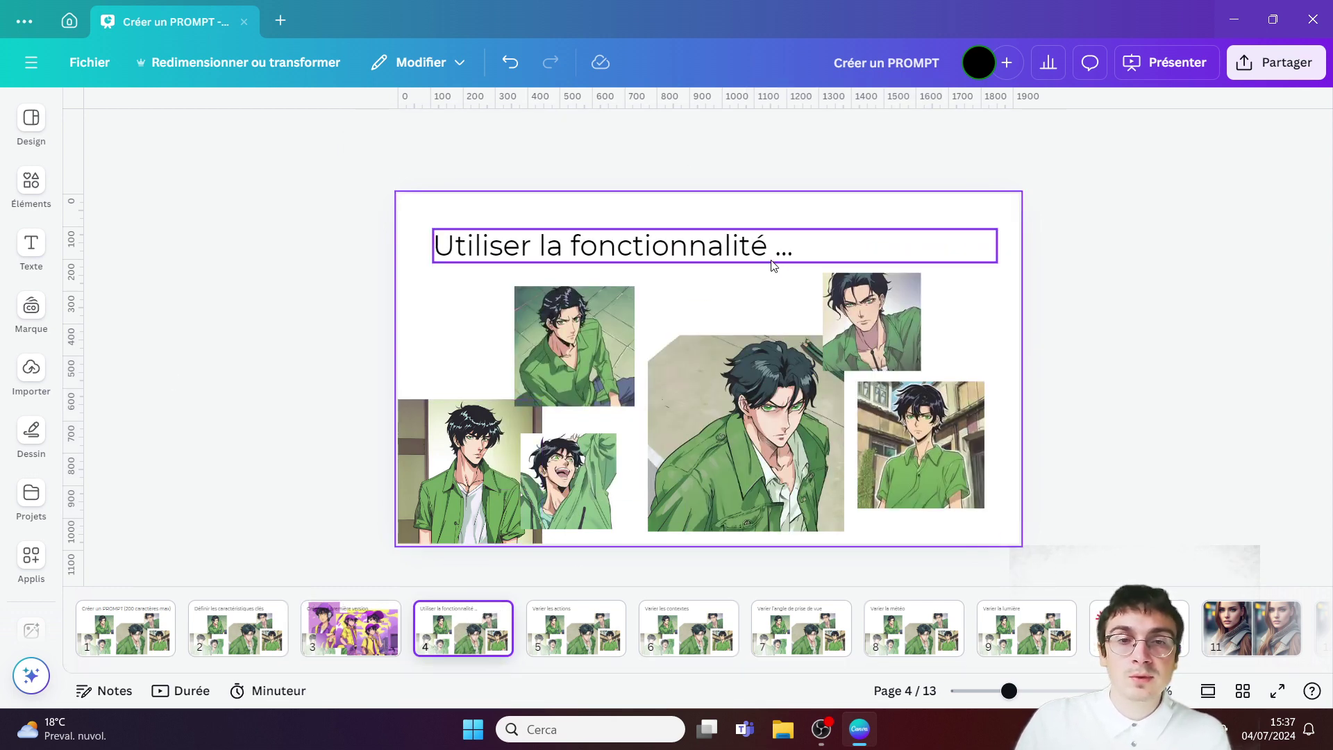
pyautogui.click(580, 628)
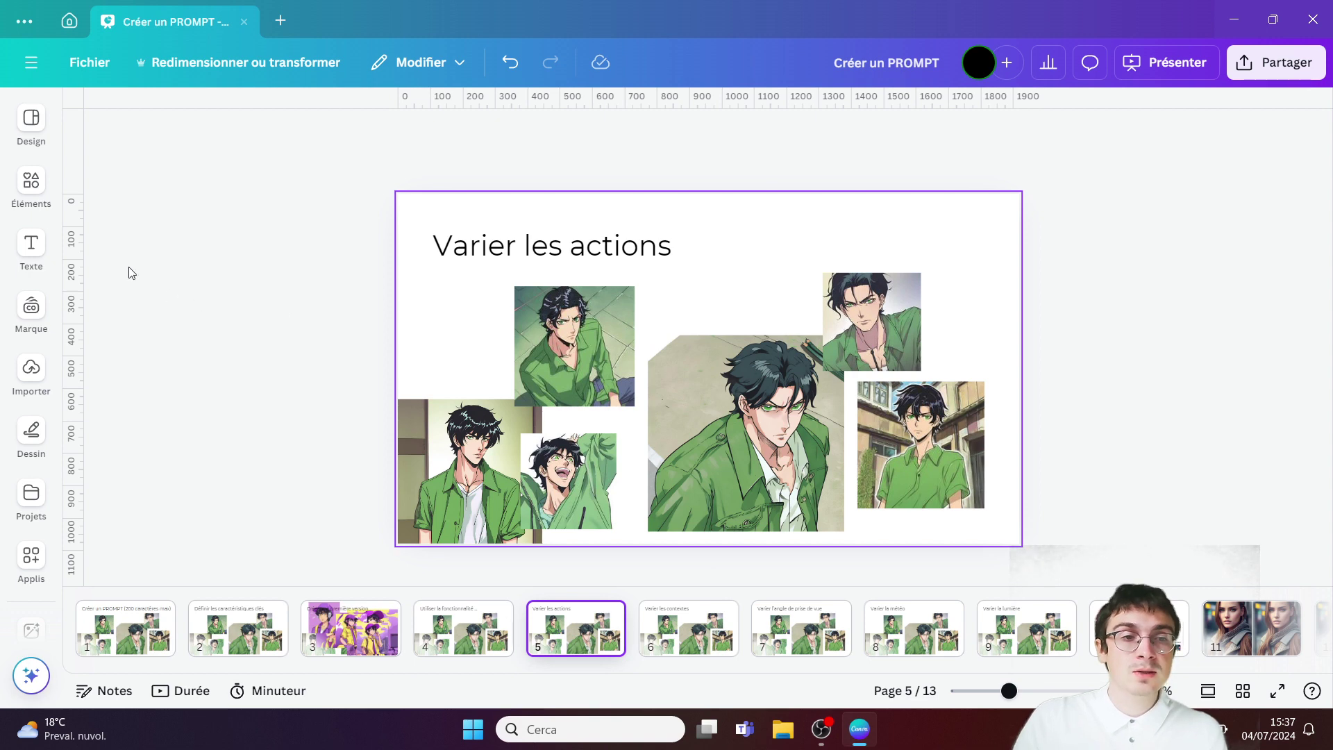
pyautogui.click(31, 182)
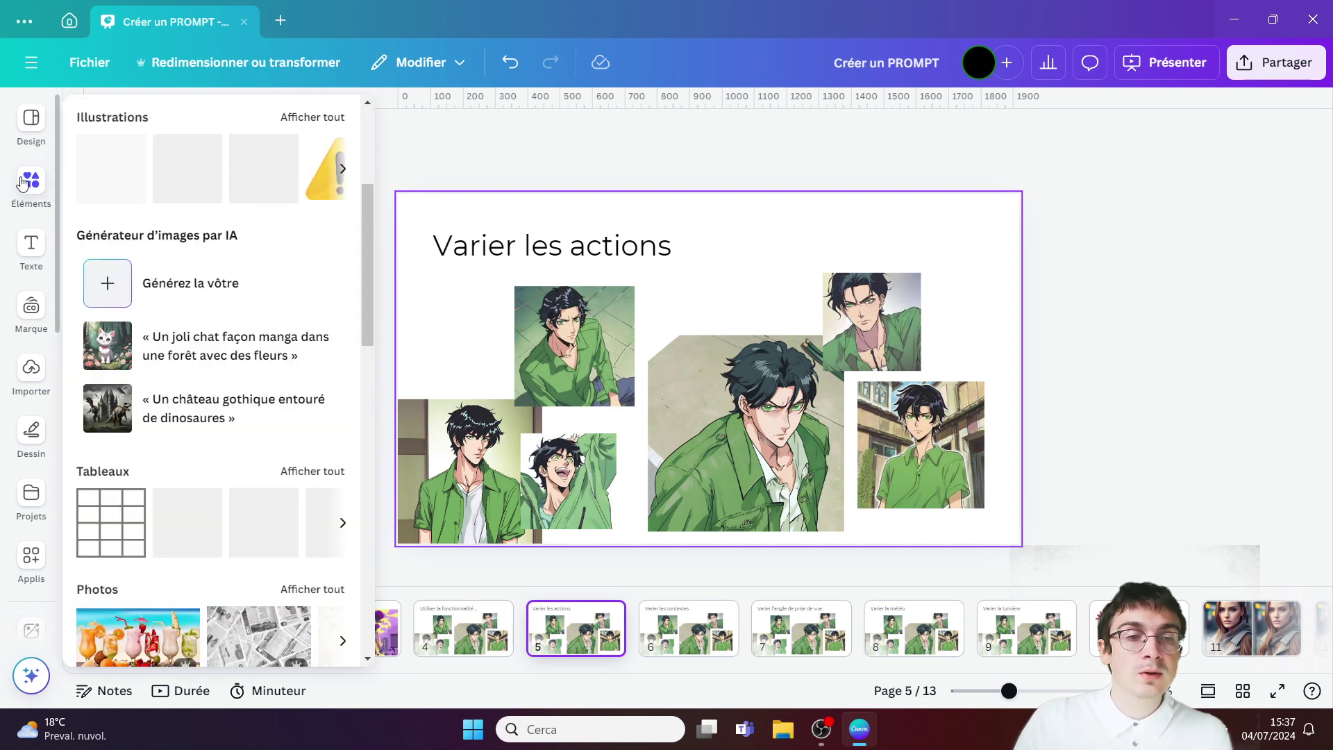
pyautogui.click(201, 337)
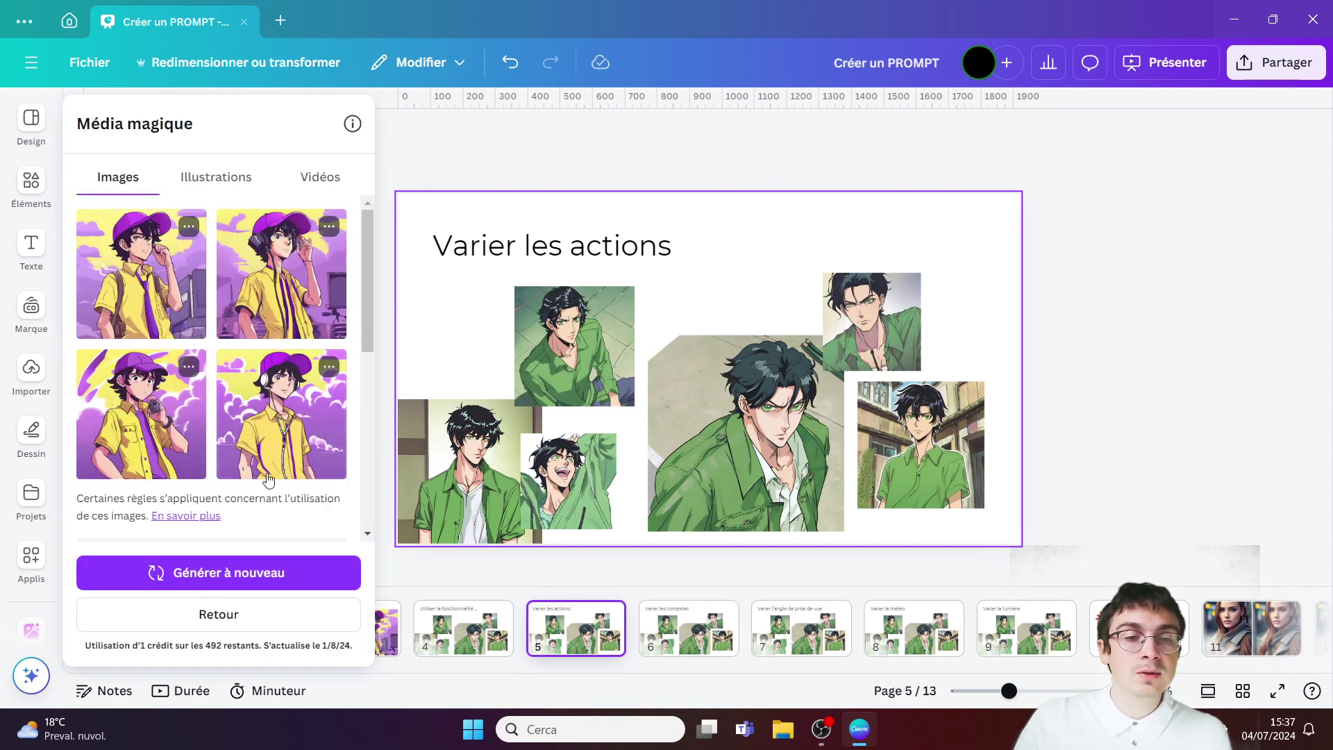
pyautogui.scroll(5, 286, 390)
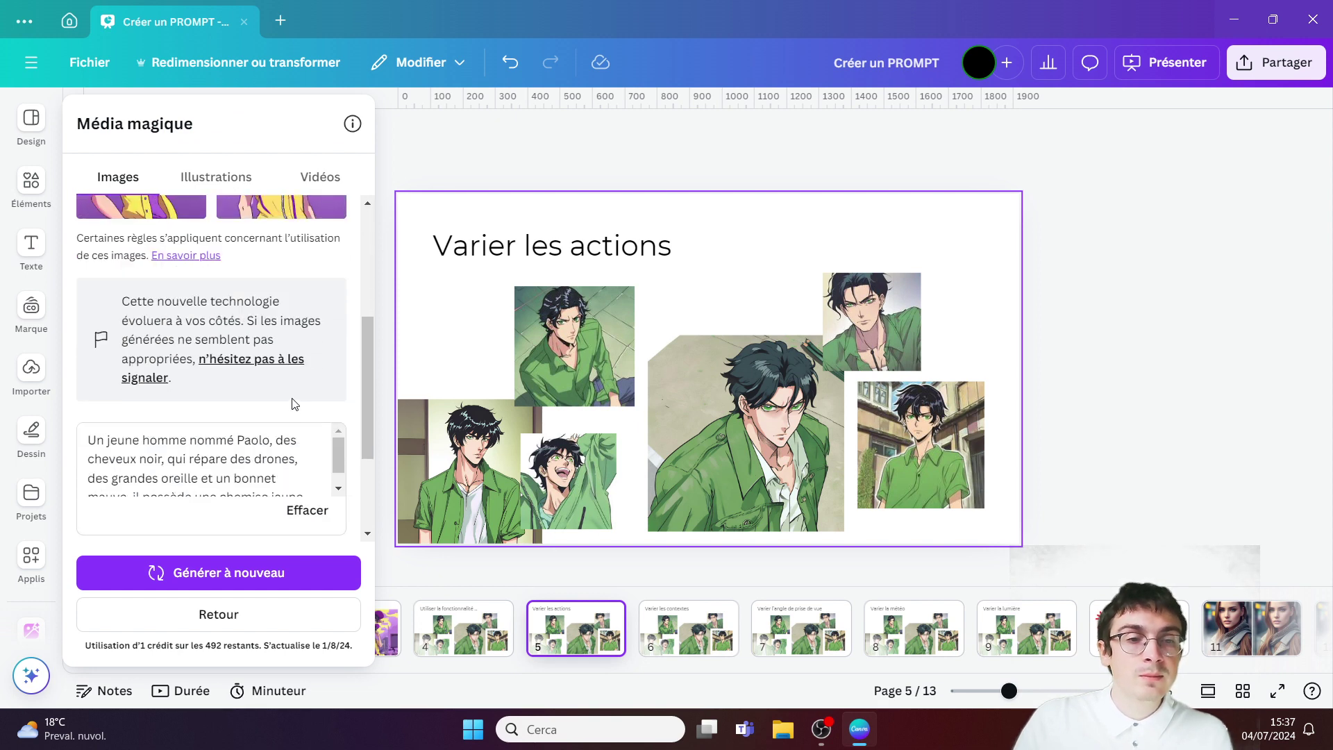
pyautogui.scroll(-2, 292, 400)
pyautogui.click(330, 323)
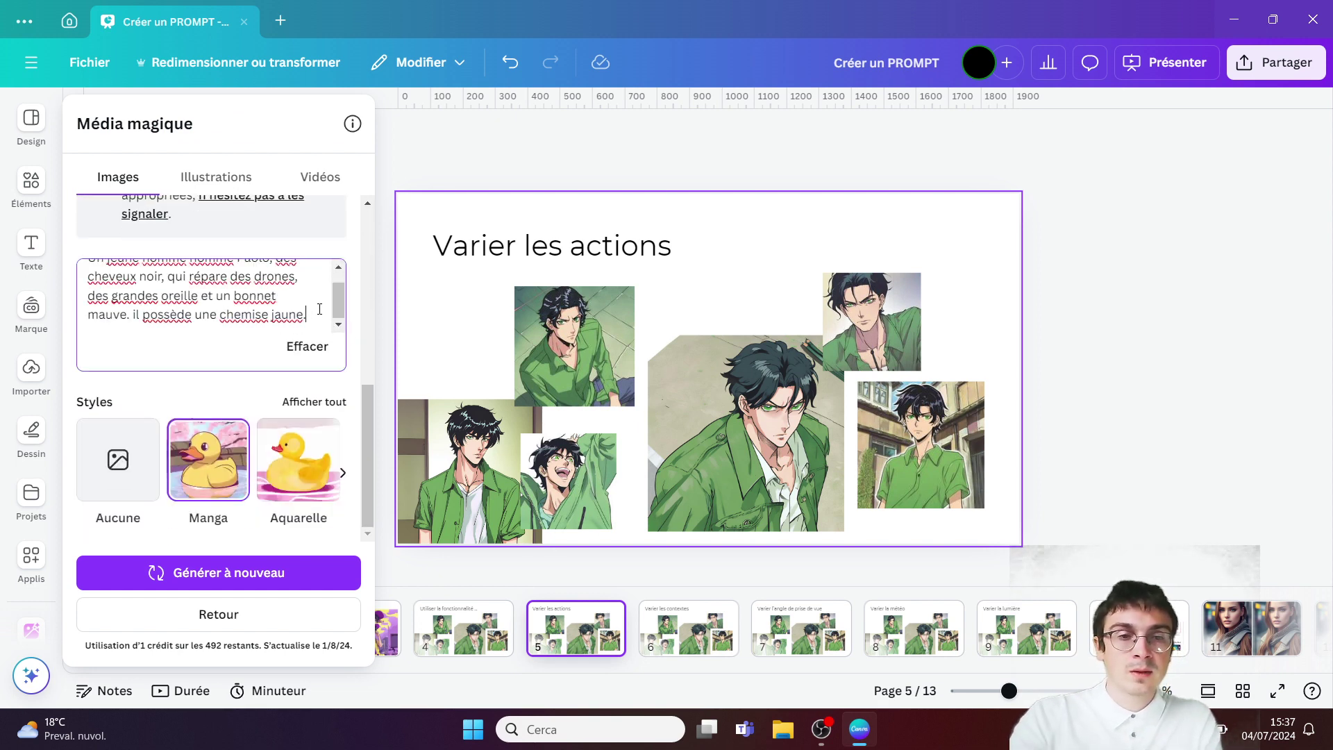
pyautogui.write('Paolo mange des pates')
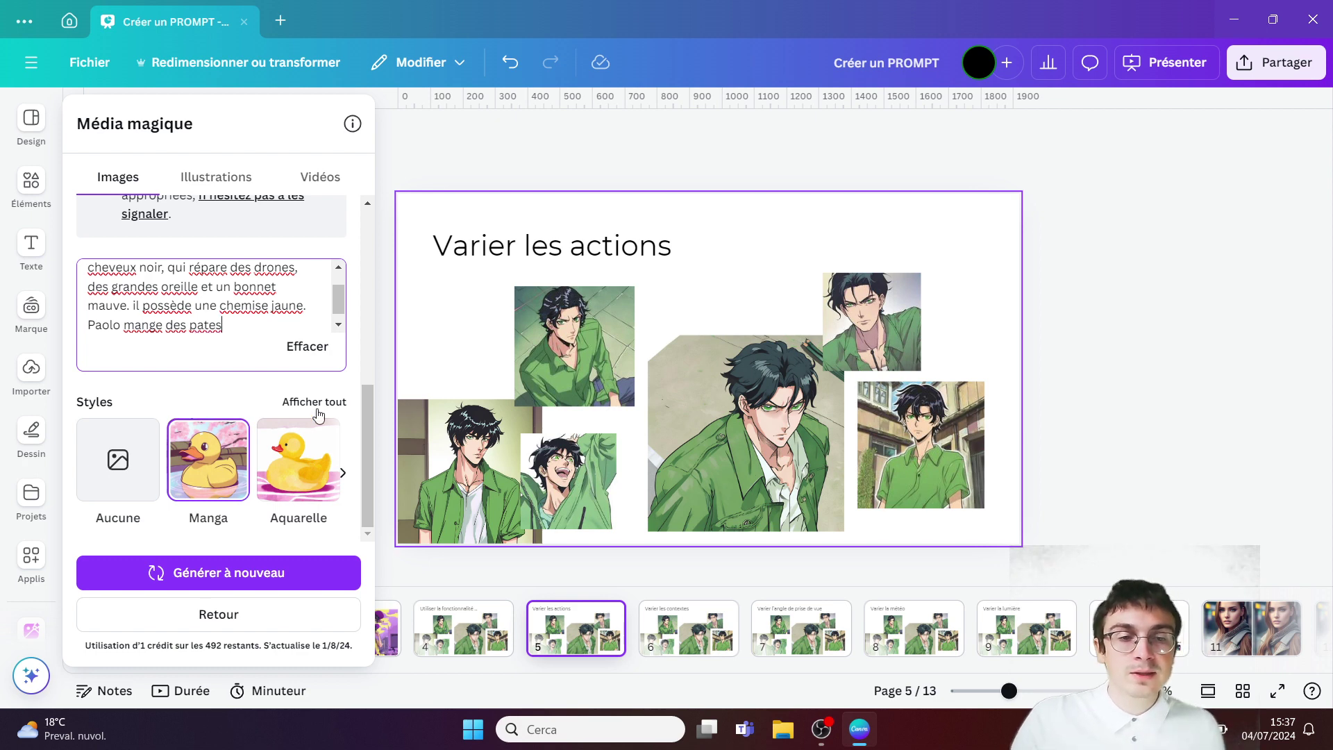
pyautogui.click(255, 581)
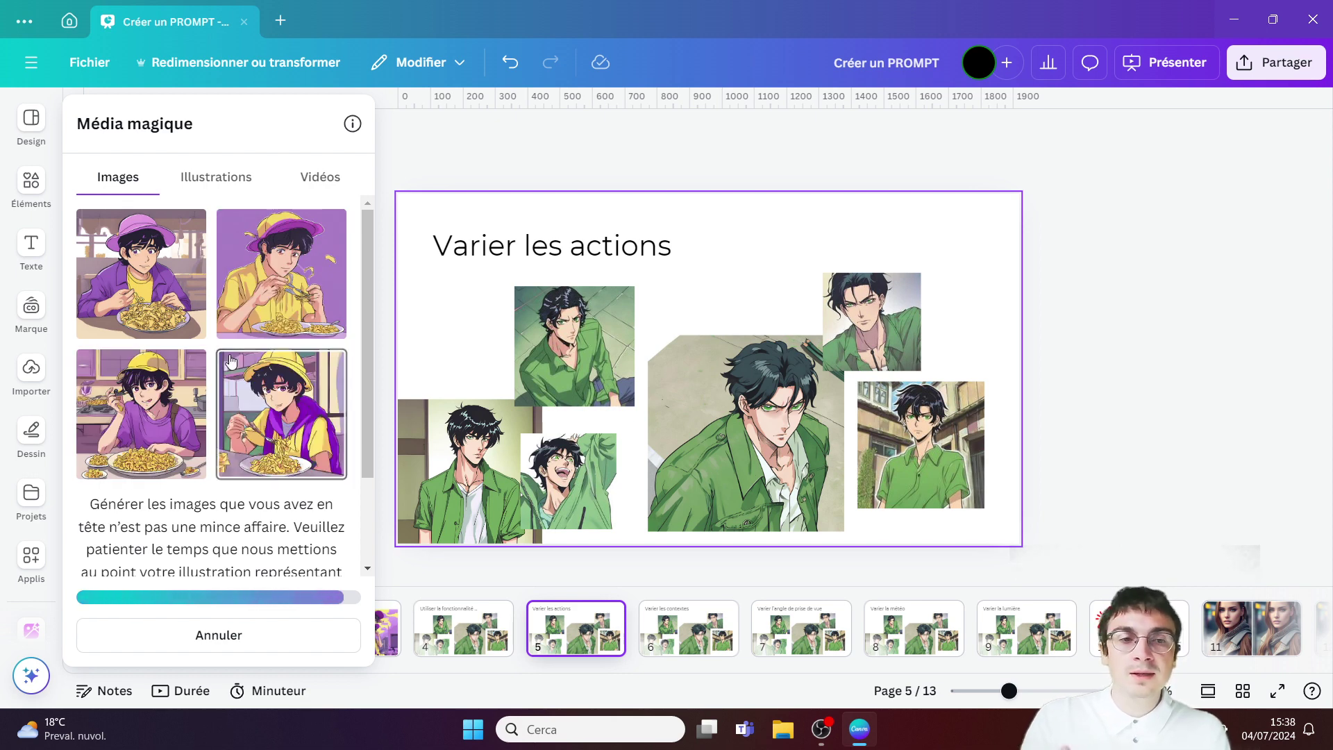
# Reopen the generated results and add the purple-hat image of the character eating pasta in a purple jacket to page 5.
pyautogui.click(479, 378)
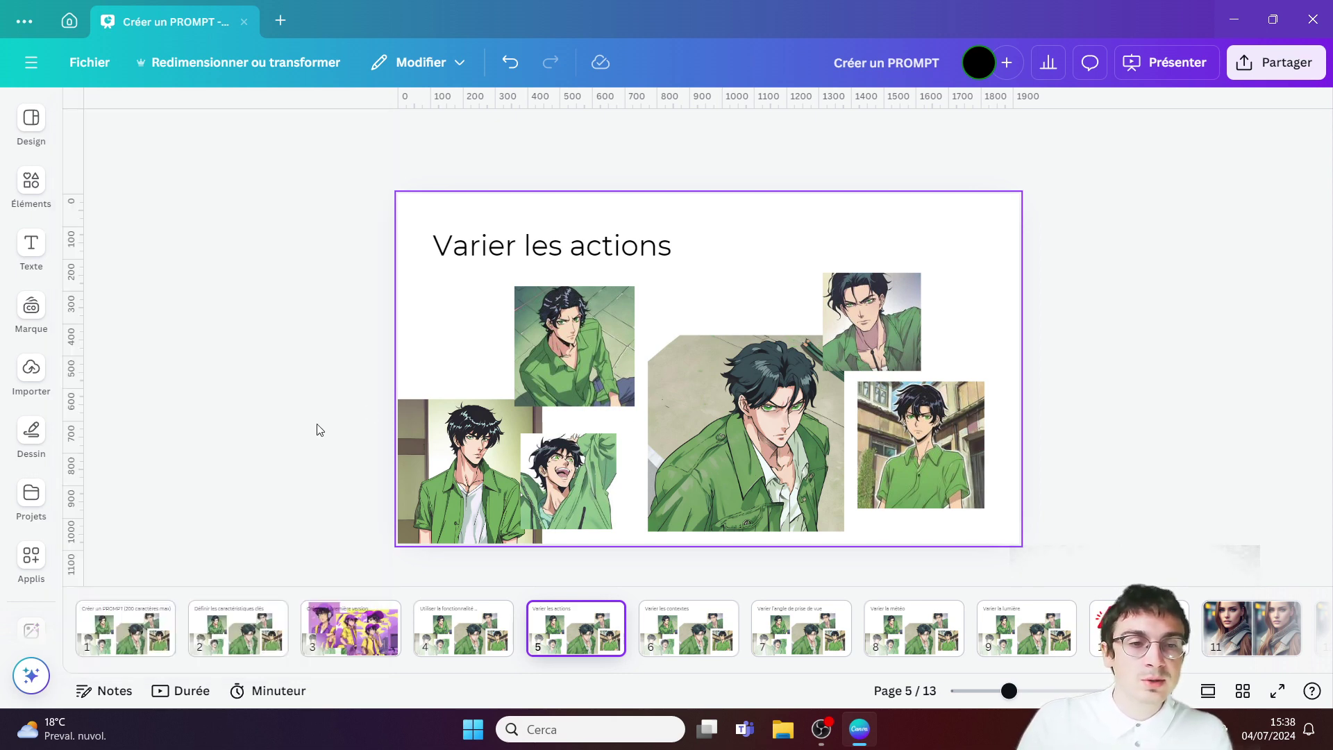
pyautogui.click(31, 180)
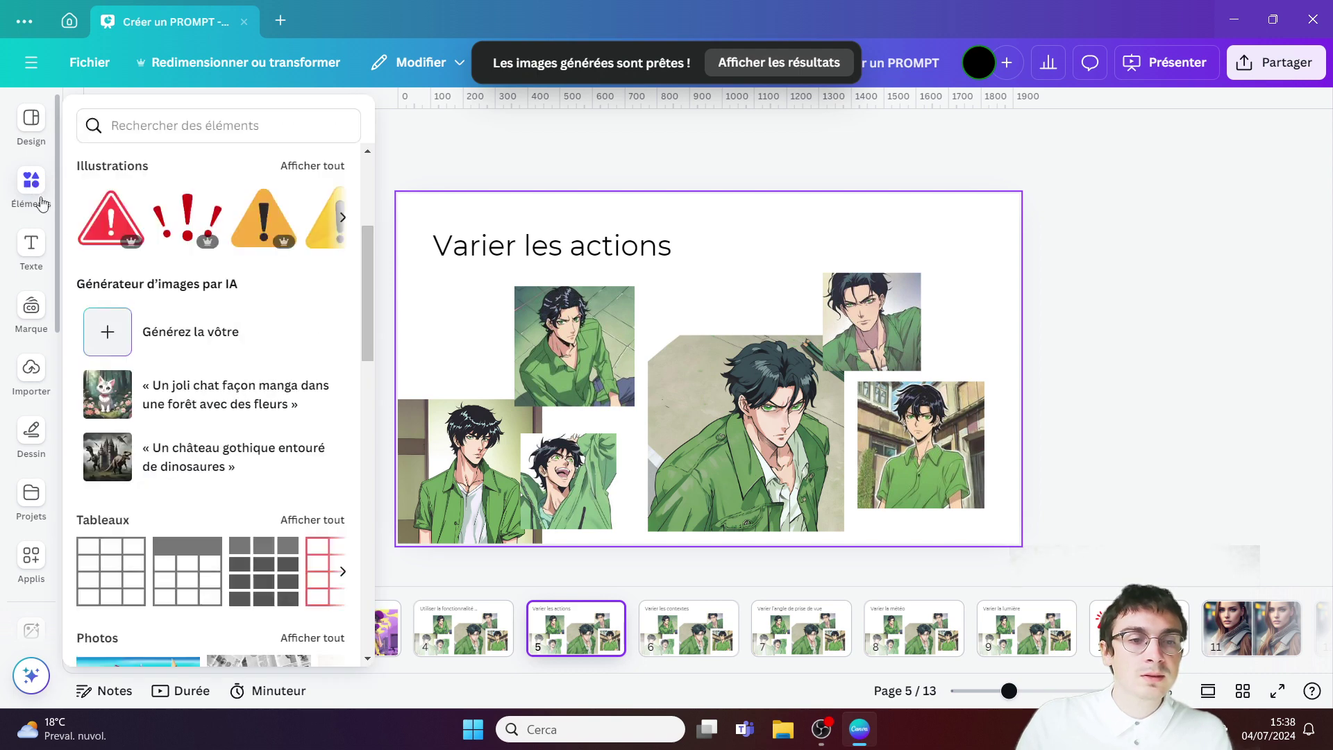
pyautogui.click(164, 330)
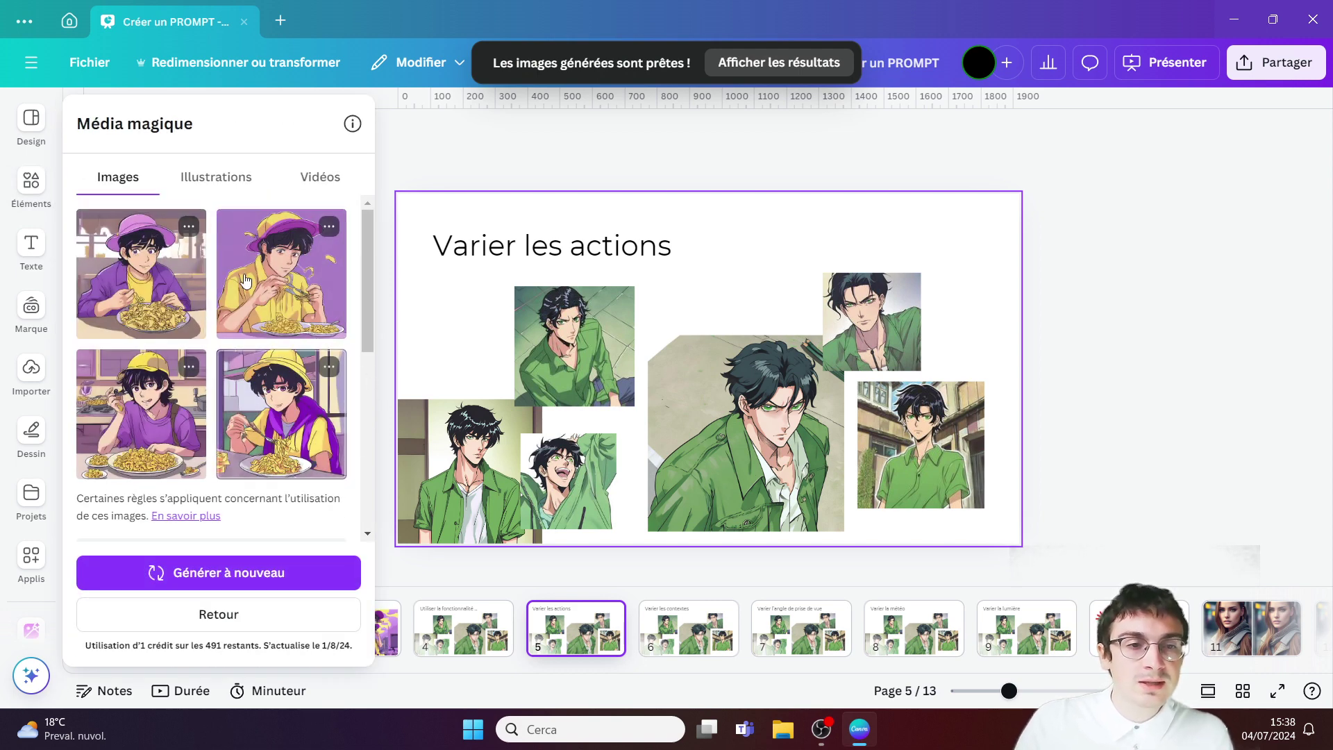
pyautogui.click(173, 284)
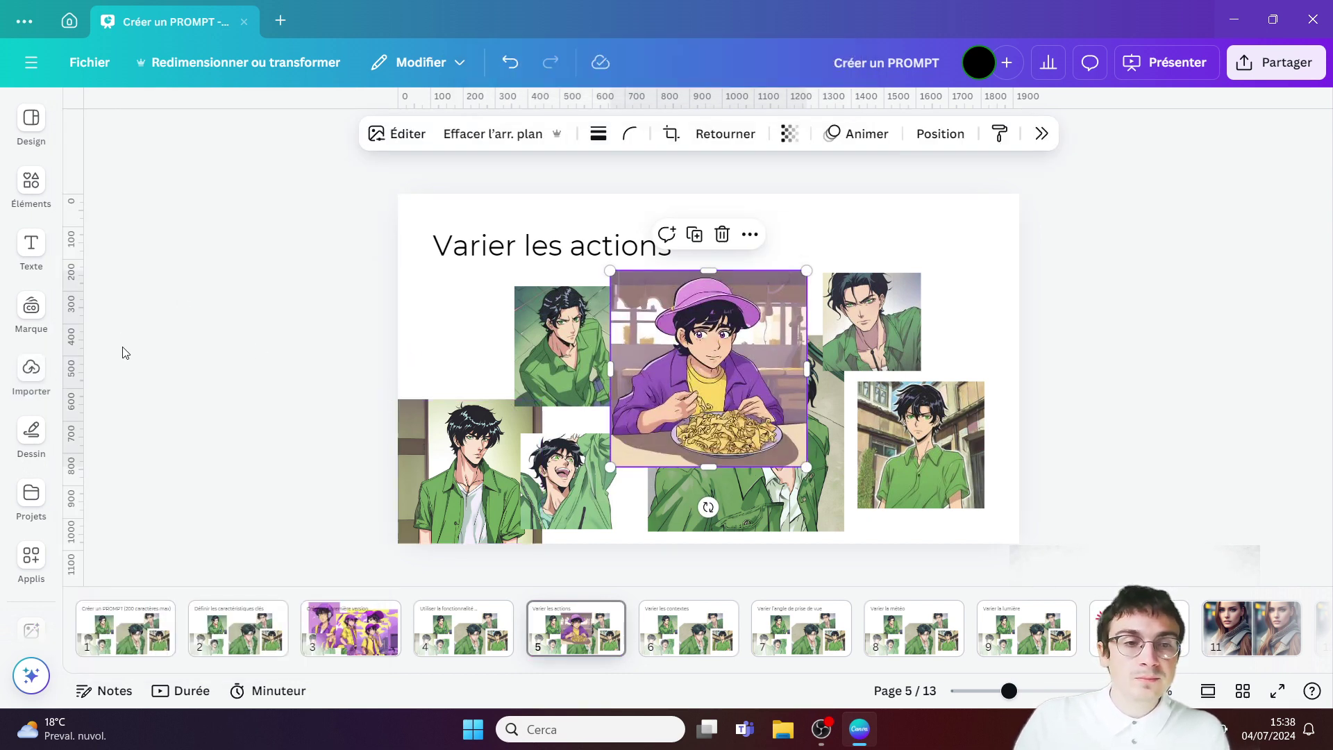
# Generate more images similar to the purple-hat pasta picture that was just added.
pyautogui.click(31, 182)
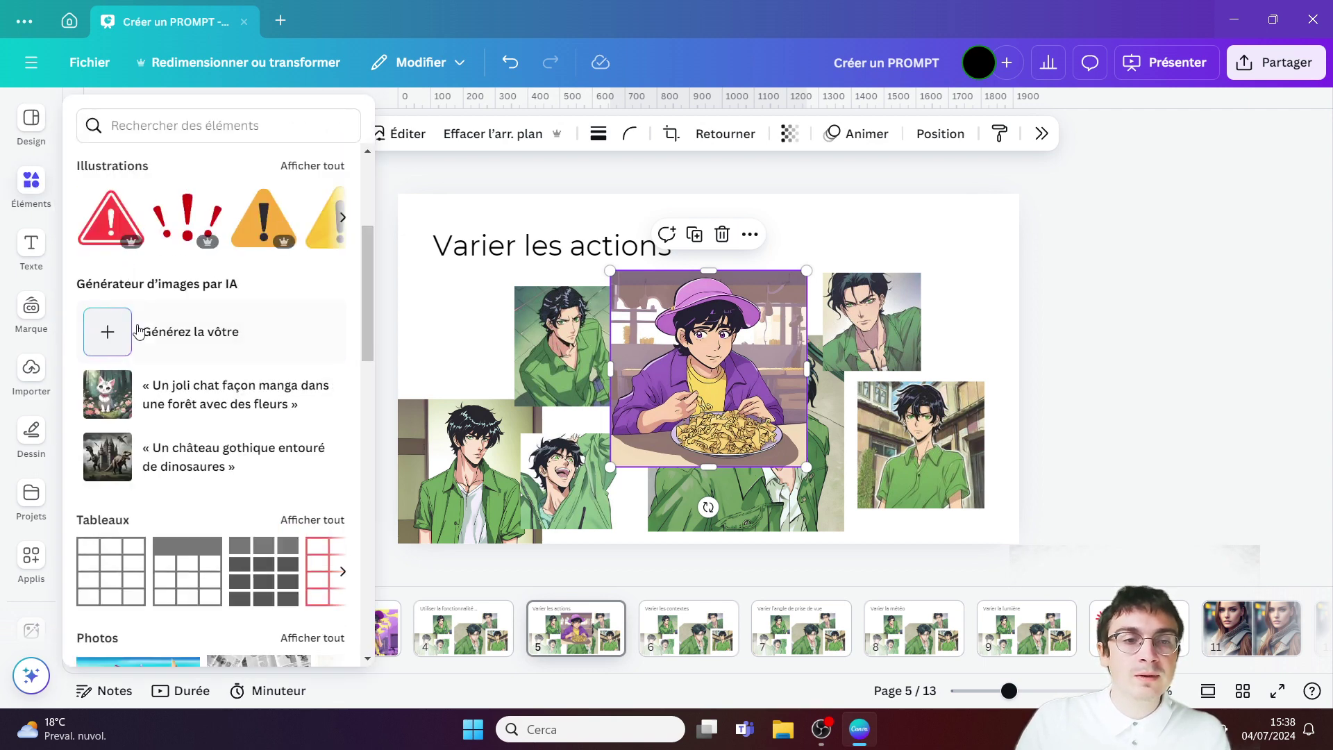
pyautogui.click(152, 330)
pyautogui.click(189, 228)
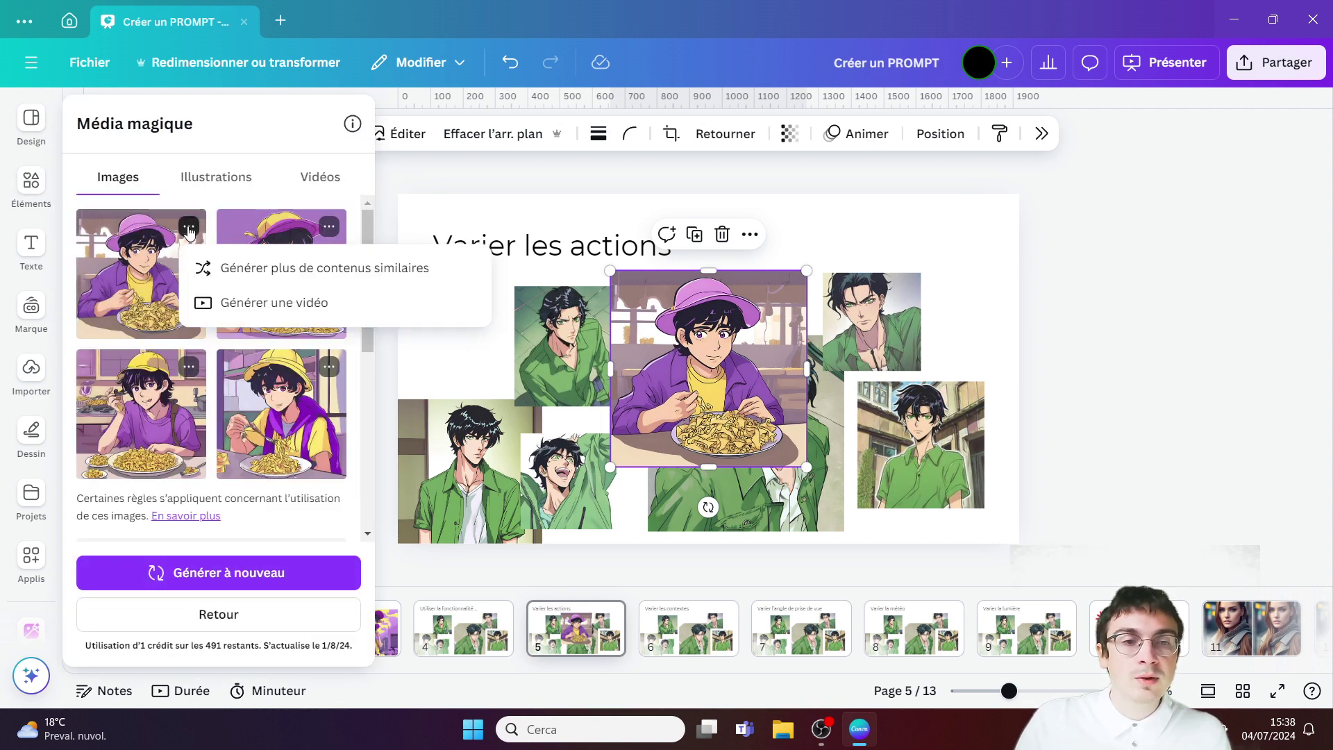
pyautogui.click(263, 265)
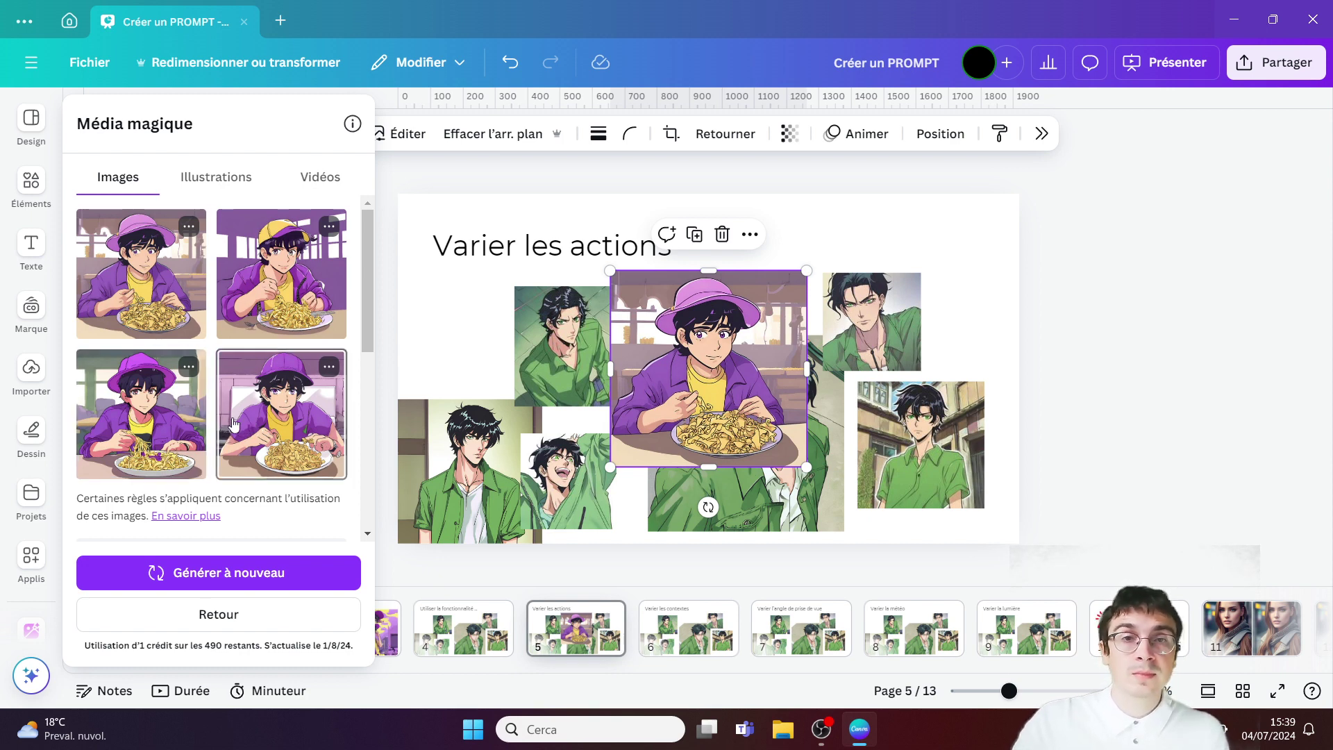
# Add the lower-left pasta variant with the purple hat to page 5 and move it to the right, overlapping the first pasta image.
pyautogui.click(136, 425)
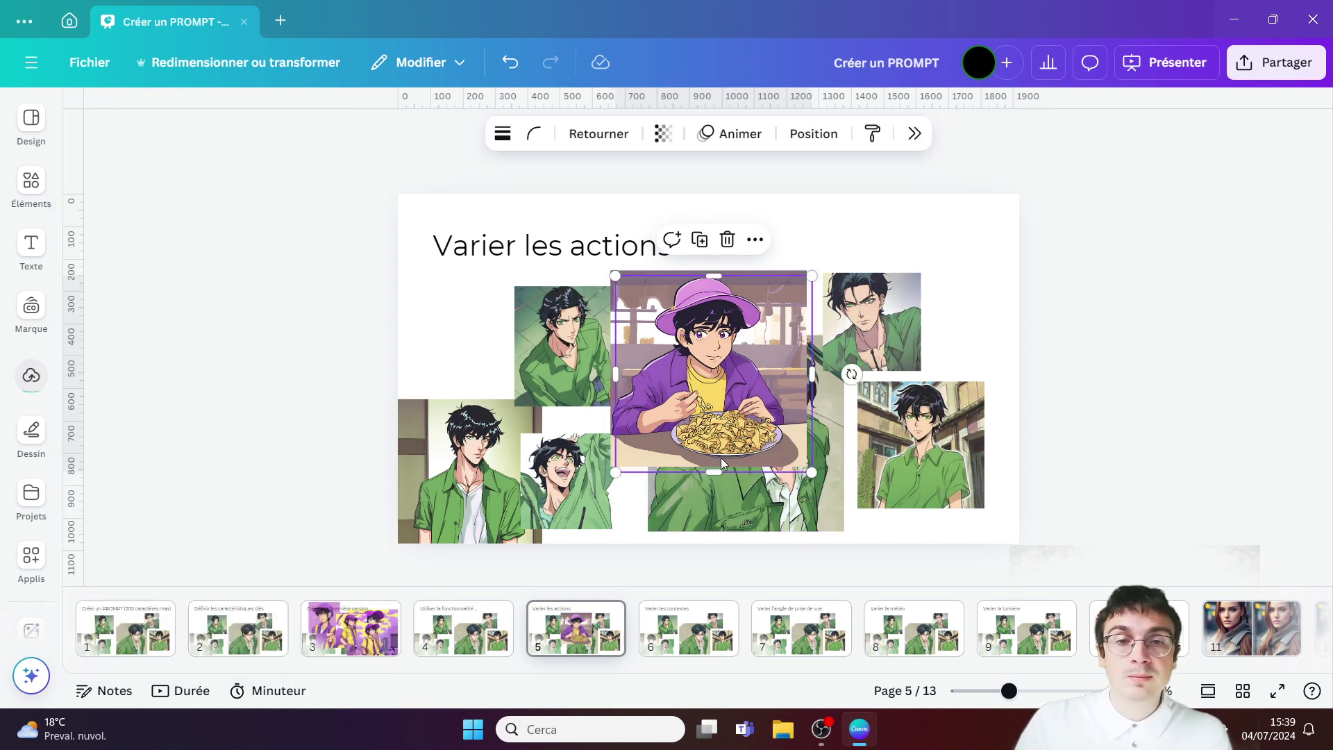
pyautogui.moveTo(693, 375); pyautogui.dragTo(841, 422)
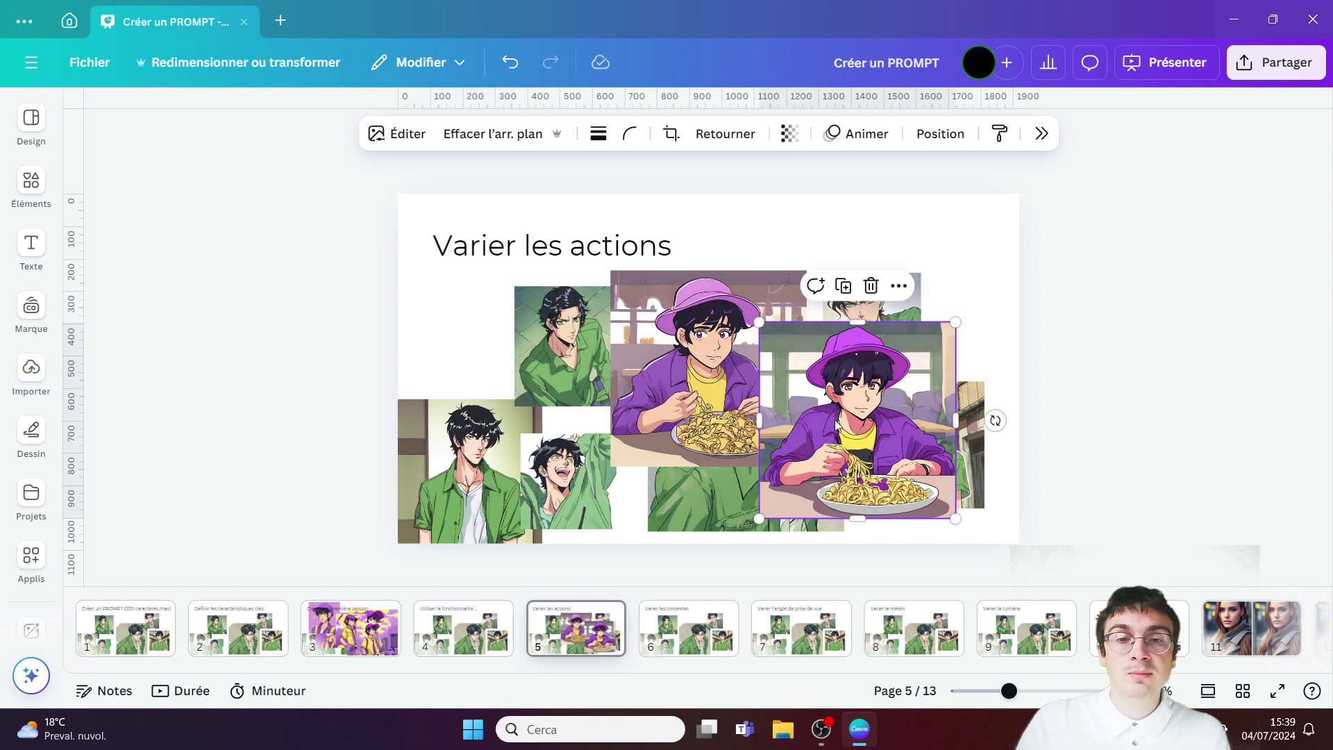
pyautogui.click(566, 634)
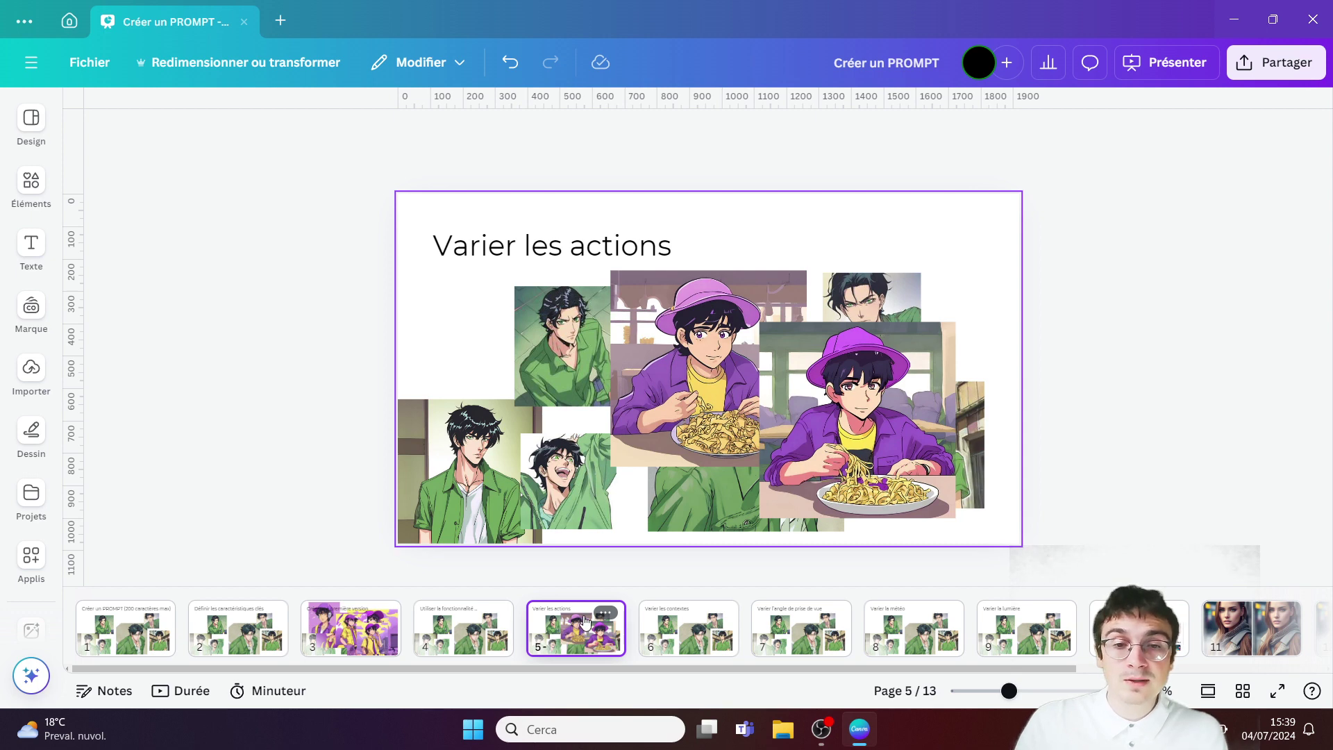
# On page 6, "Varier les contextes", remove the background of the large green-jacket portrait in the middle.
pyautogui.click(692, 634)
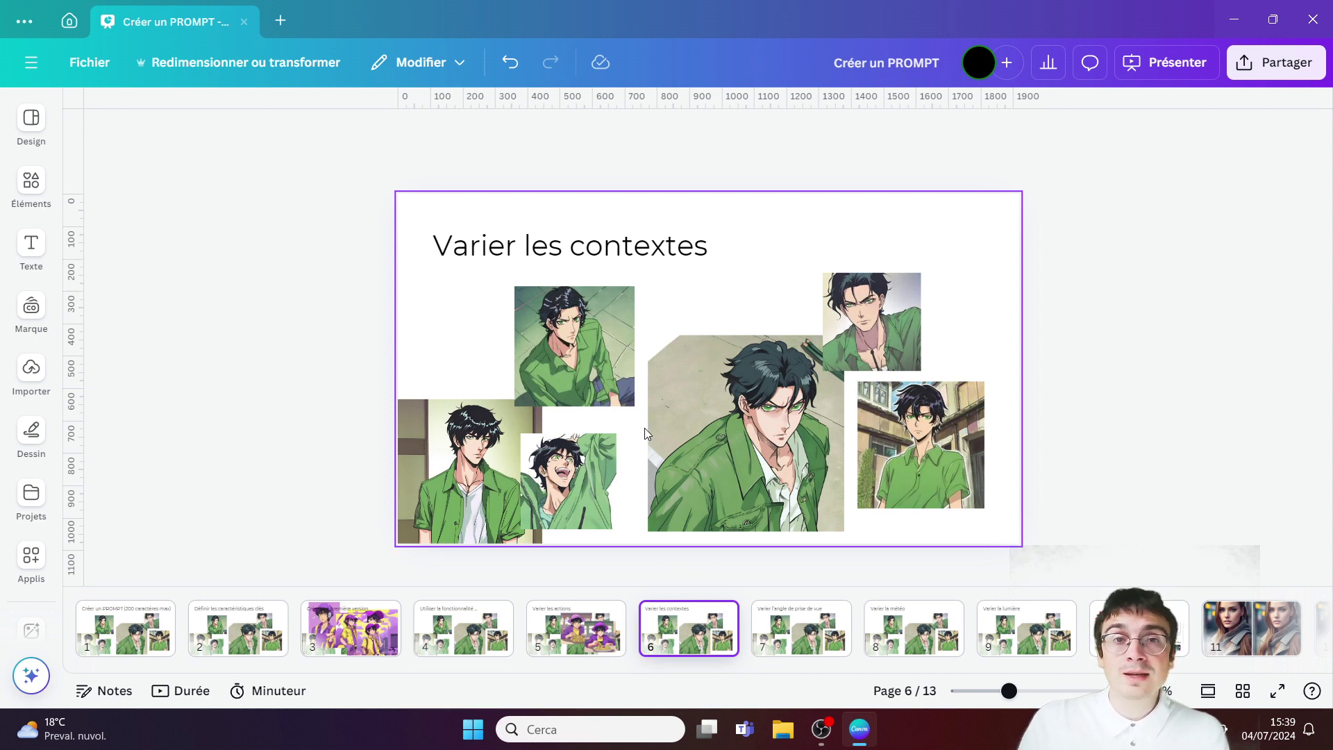
pyautogui.click(721, 421)
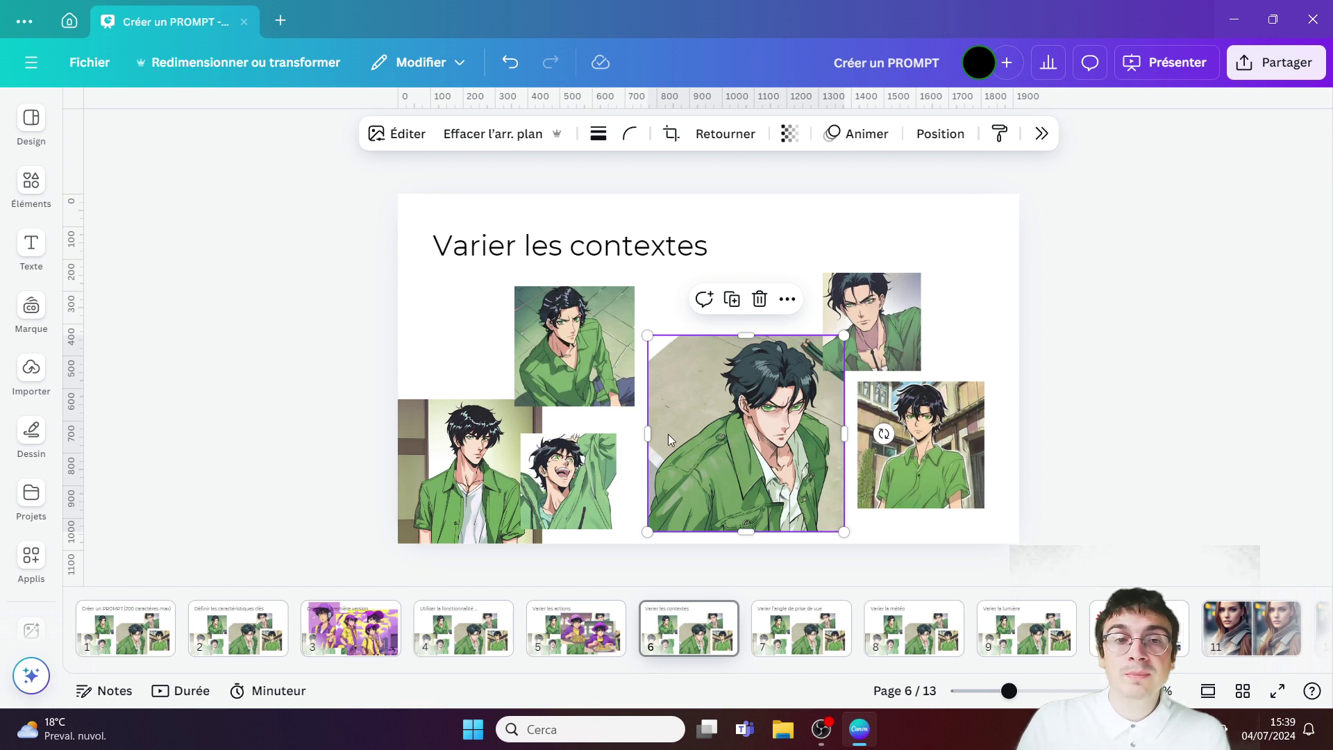
pyautogui.click(477, 138)
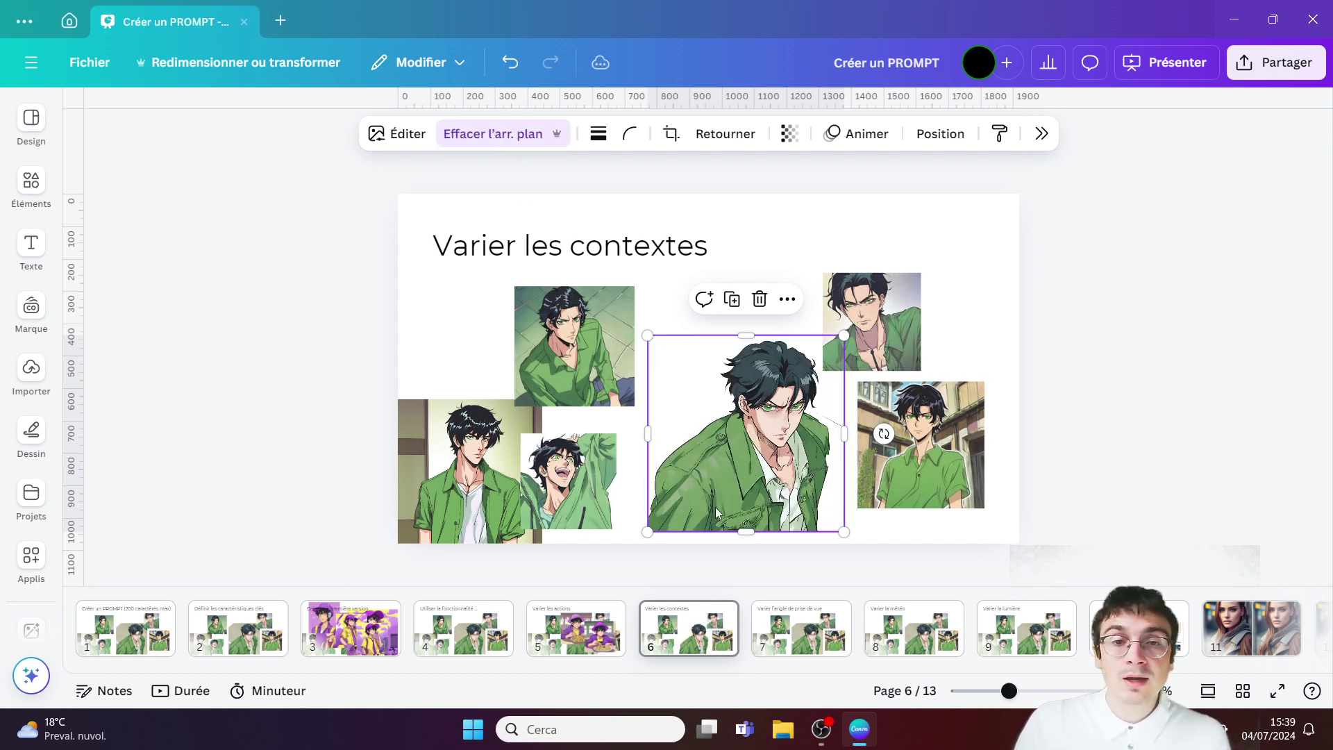
pyautogui.click(31, 178)
pyautogui.scroll(-3, 233, 341)
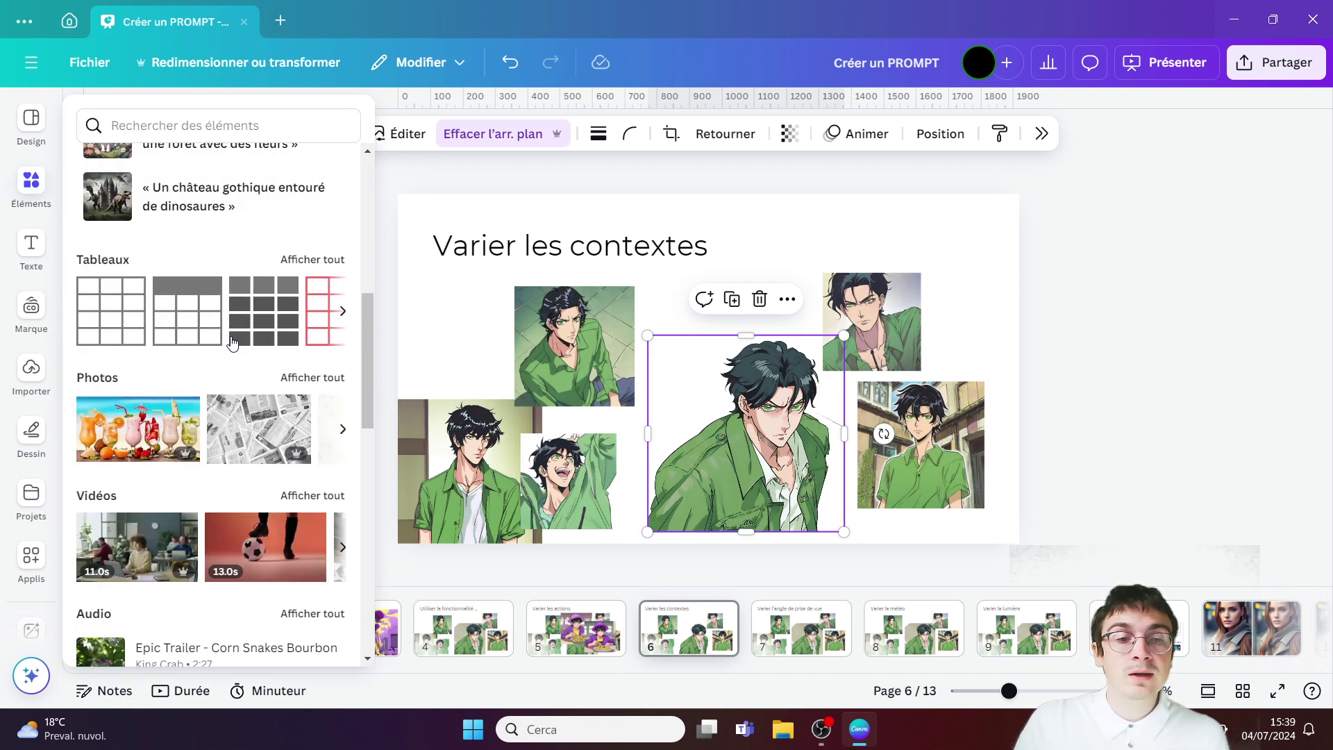
pyautogui.scroll(-4, 226, 339)
pyautogui.click(1082, 226)
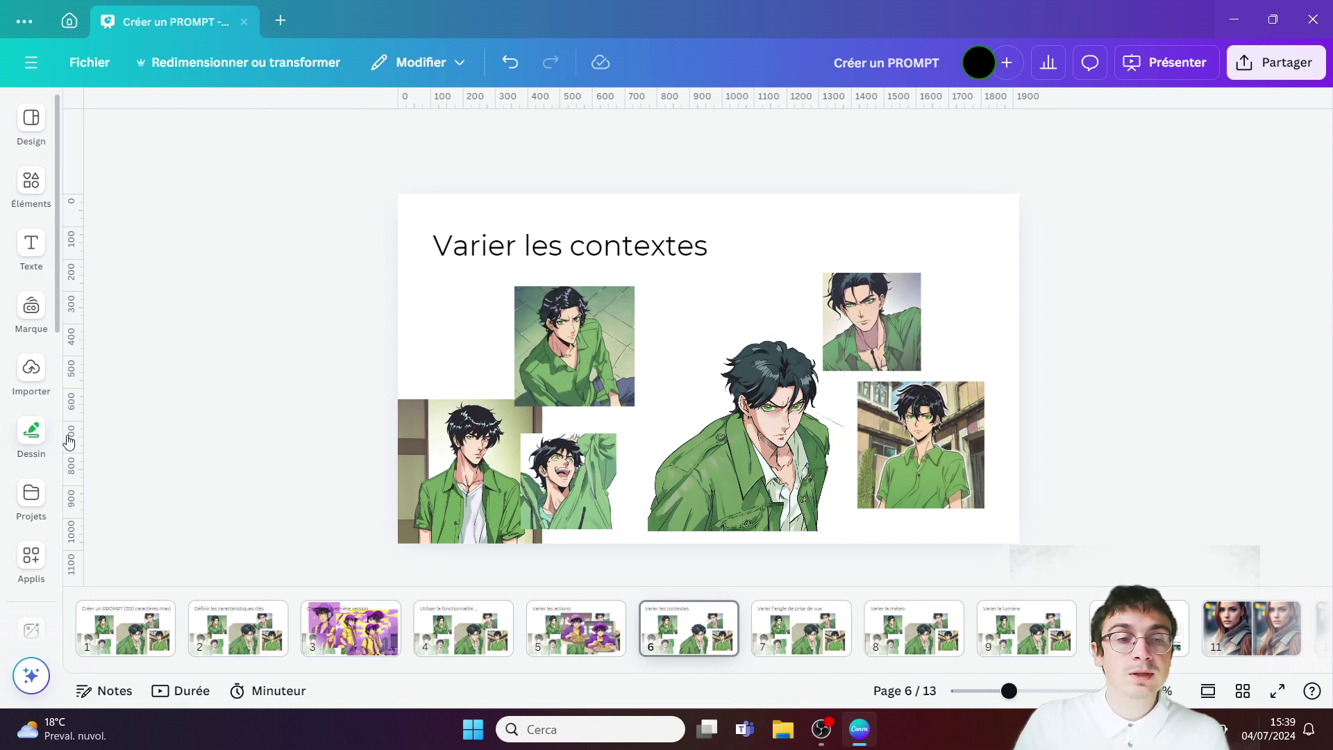
pyautogui.click(30, 368)
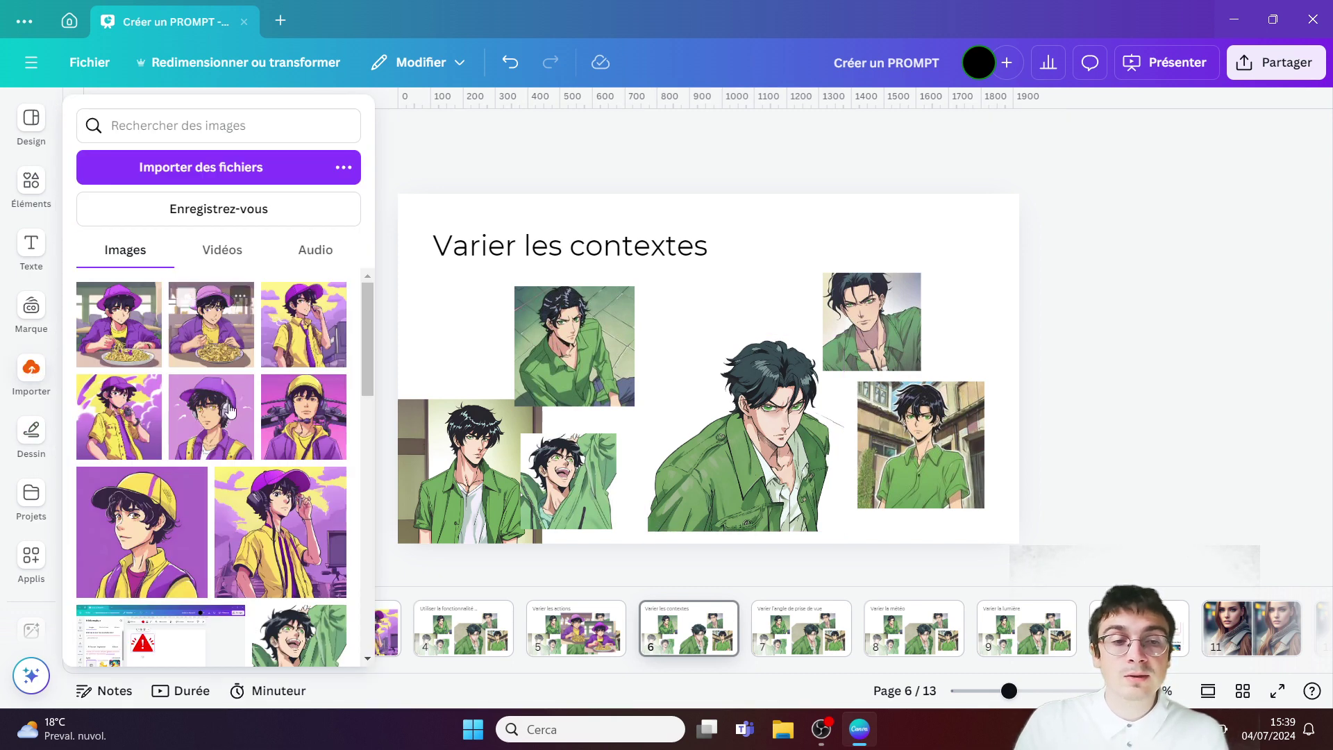
# Search the Canva apps for "Background Eraser" and close the apps list without opening one.
pyautogui.click(21, 556)
pyautogui.click(1080, 268)
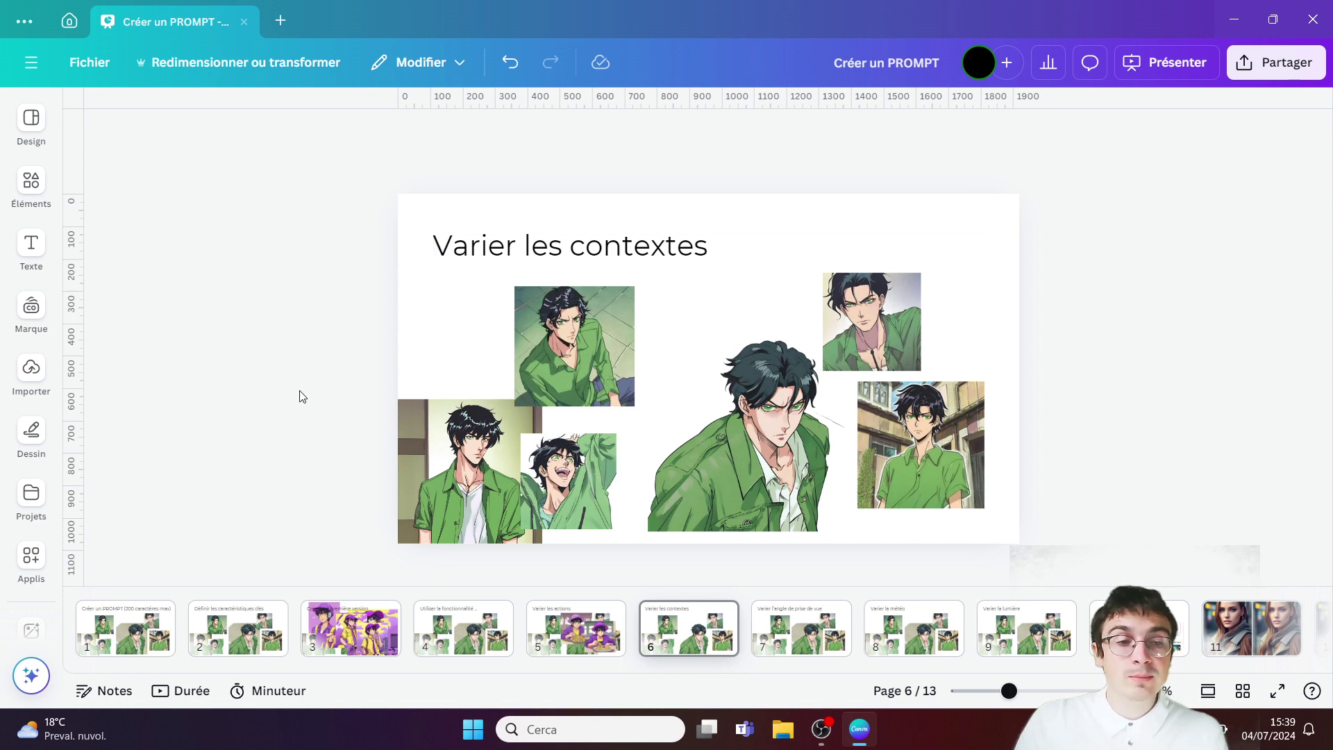
pyautogui.click(38, 566)
pyautogui.click(153, 132)
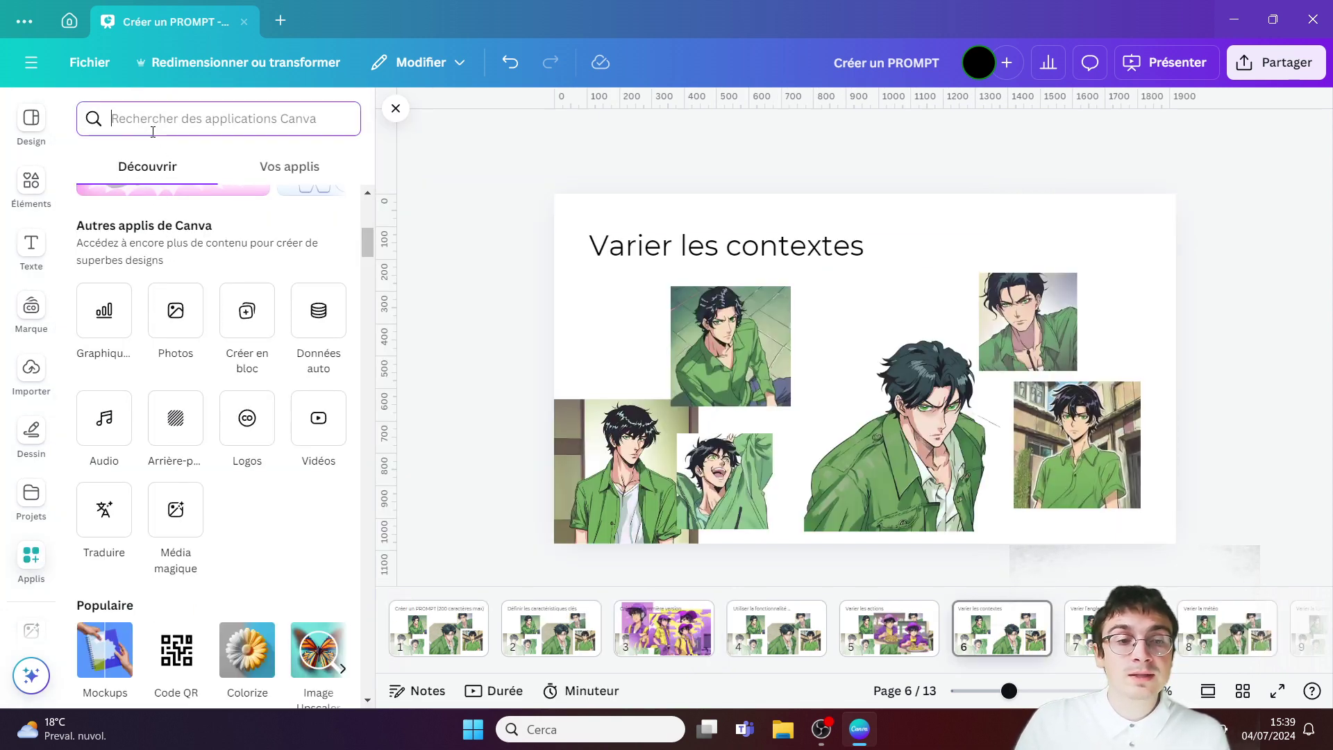
pyautogui.write('ba')
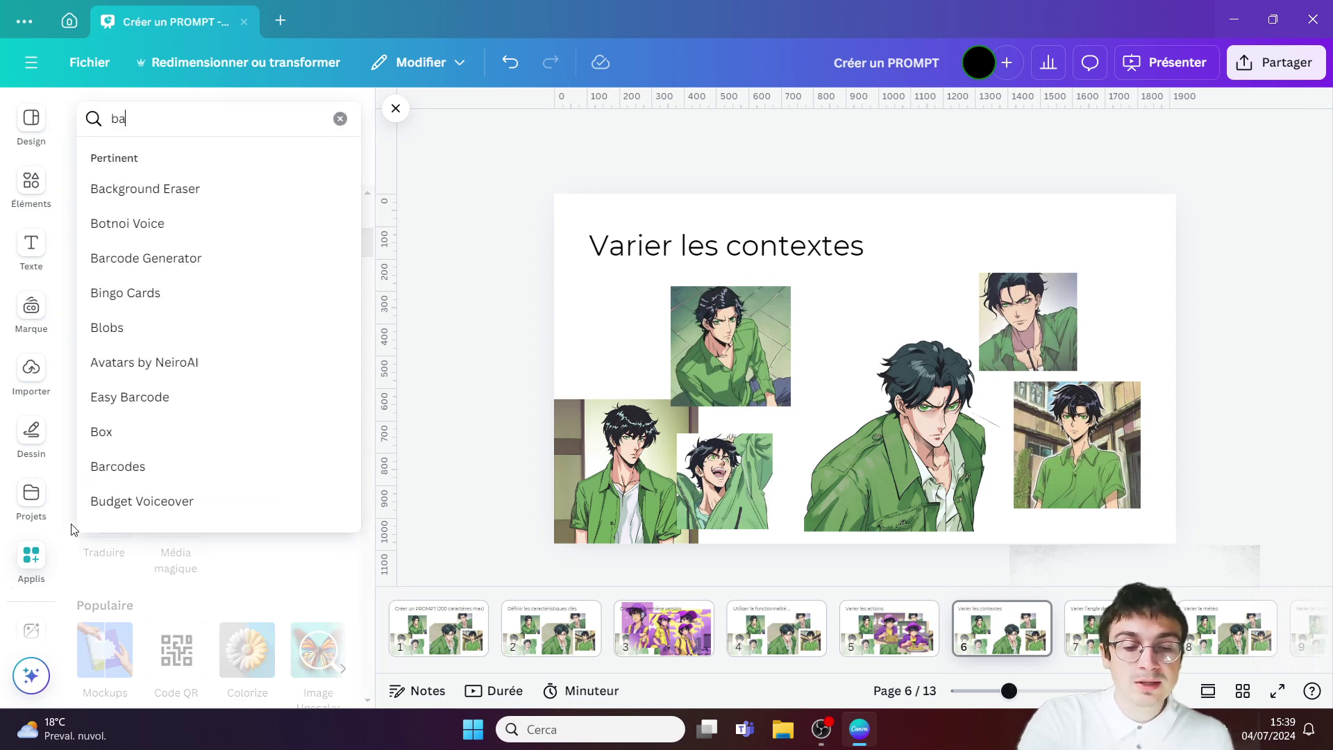
pyautogui.write('ckgr')
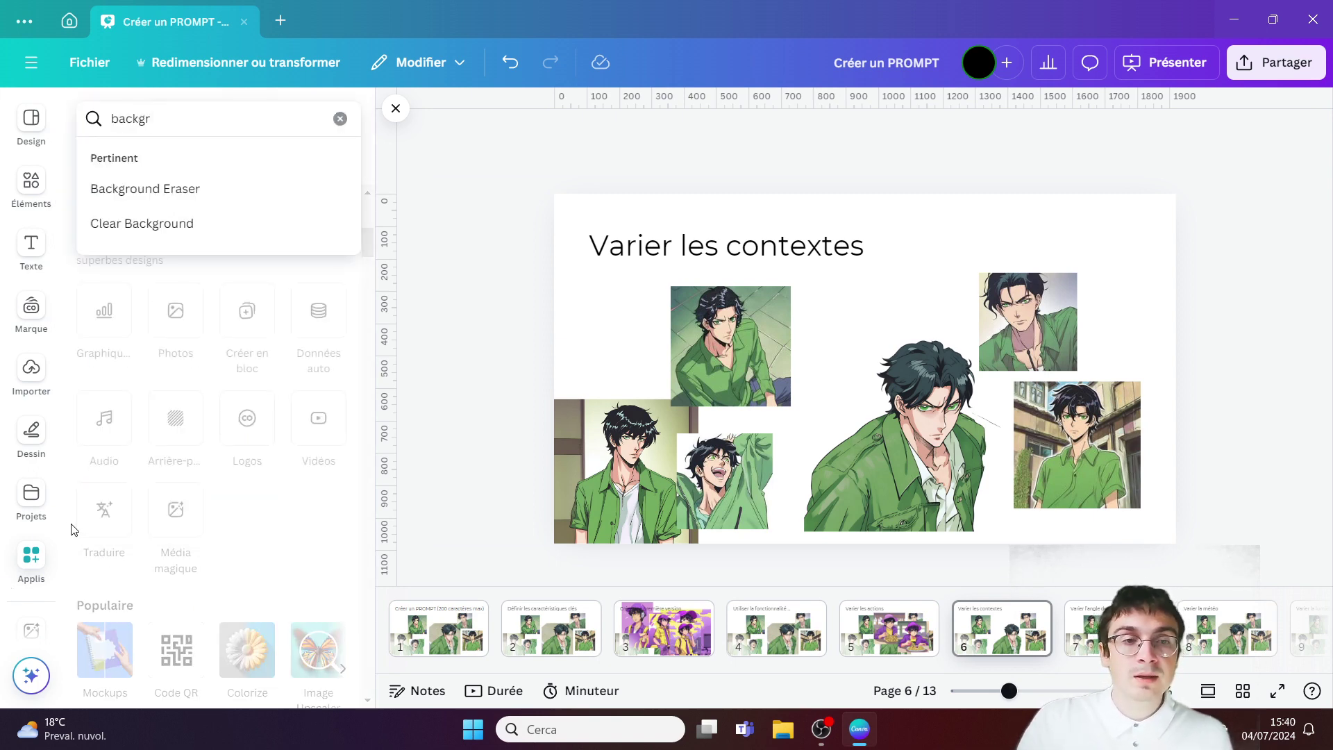
pyautogui.click(191, 194)
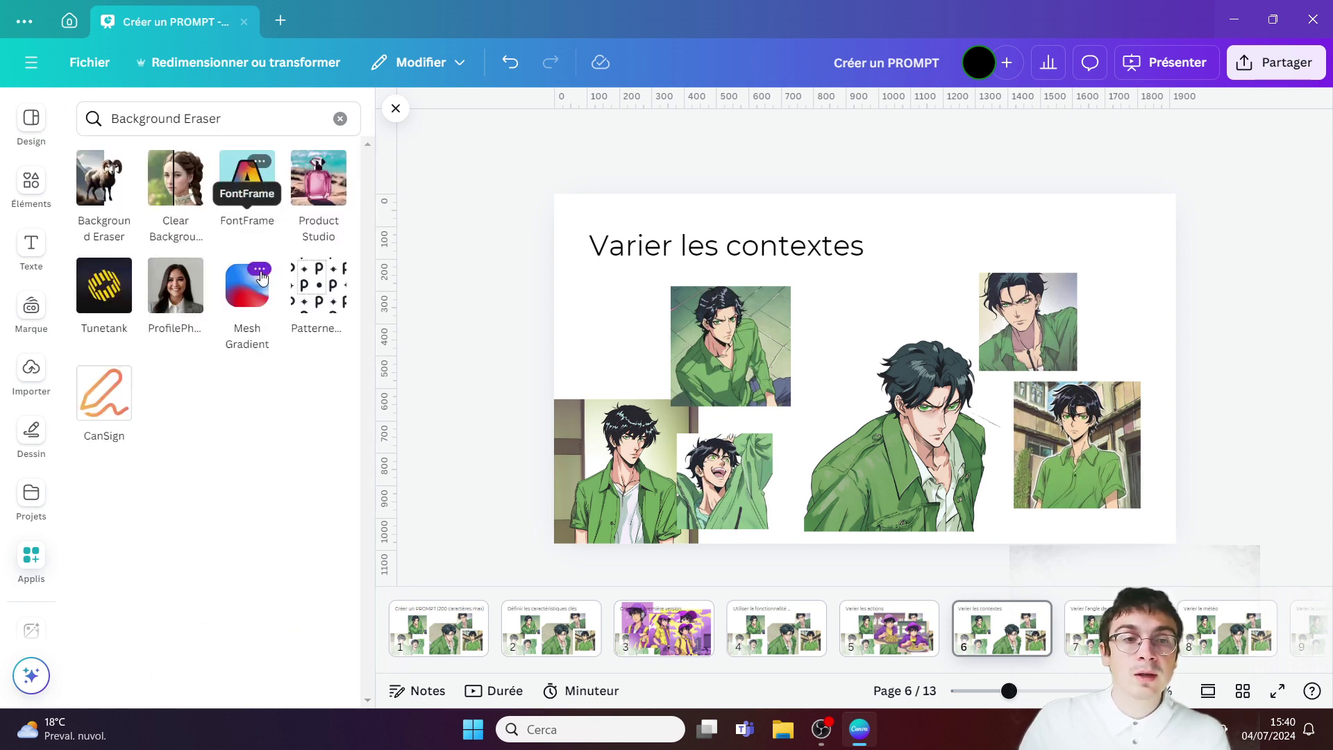
pyautogui.click(397, 109)
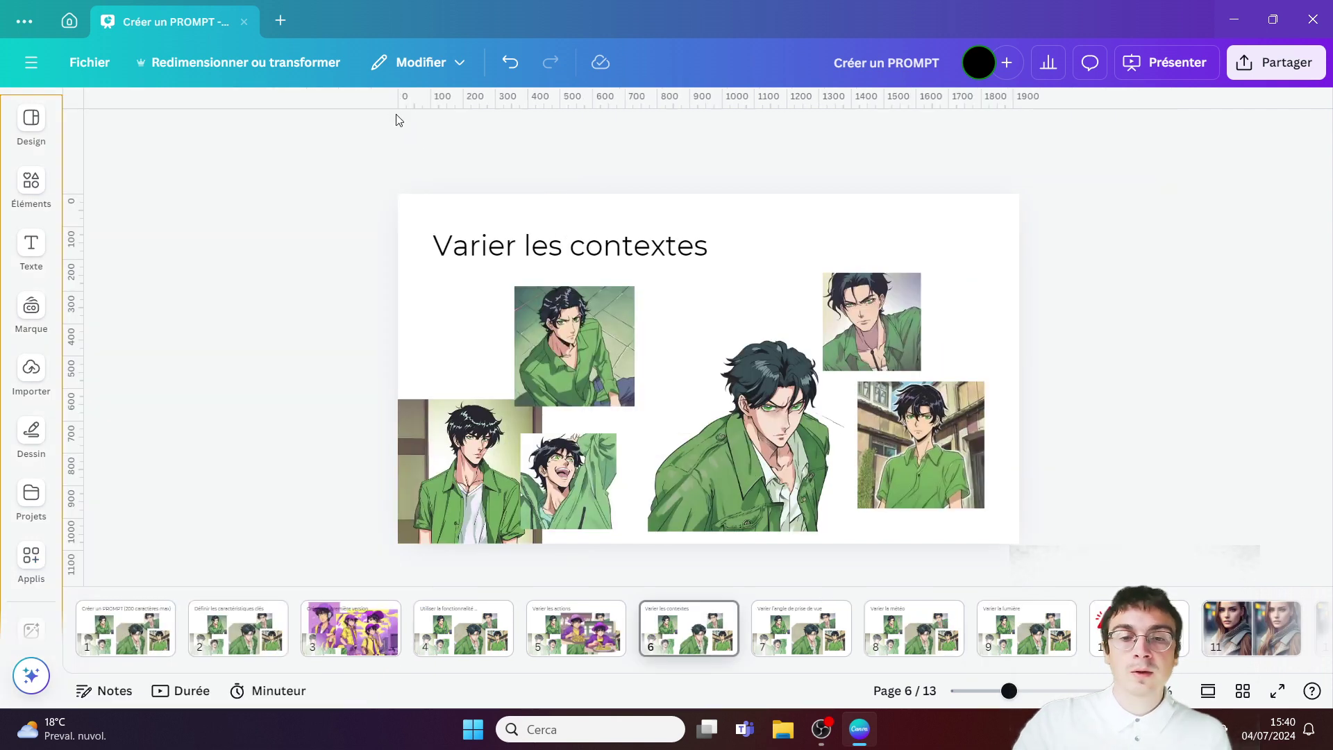
# Review pages 7 to 11, covering camera angle, weather, lighting, the content-policy warning and the woman's portrait comparison.
pyautogui.click(810, 640)
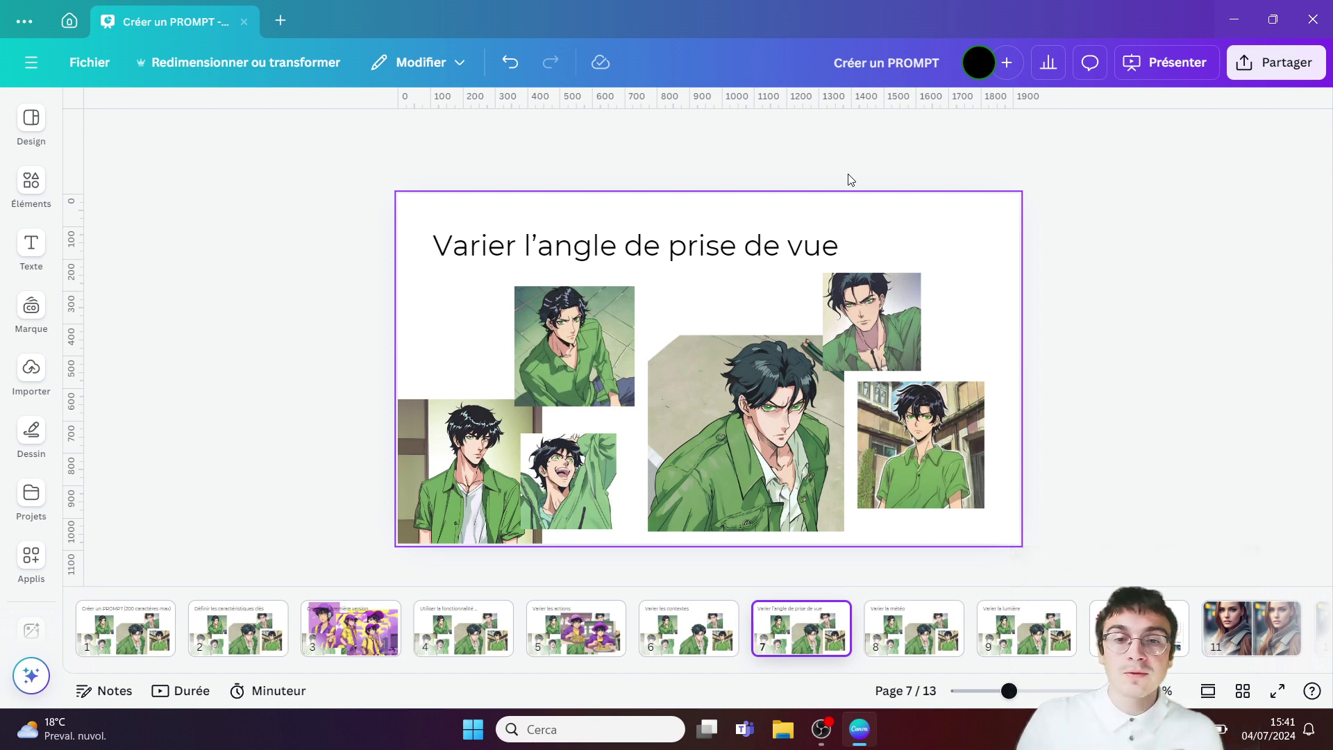
pyautogui.click(916, 625)
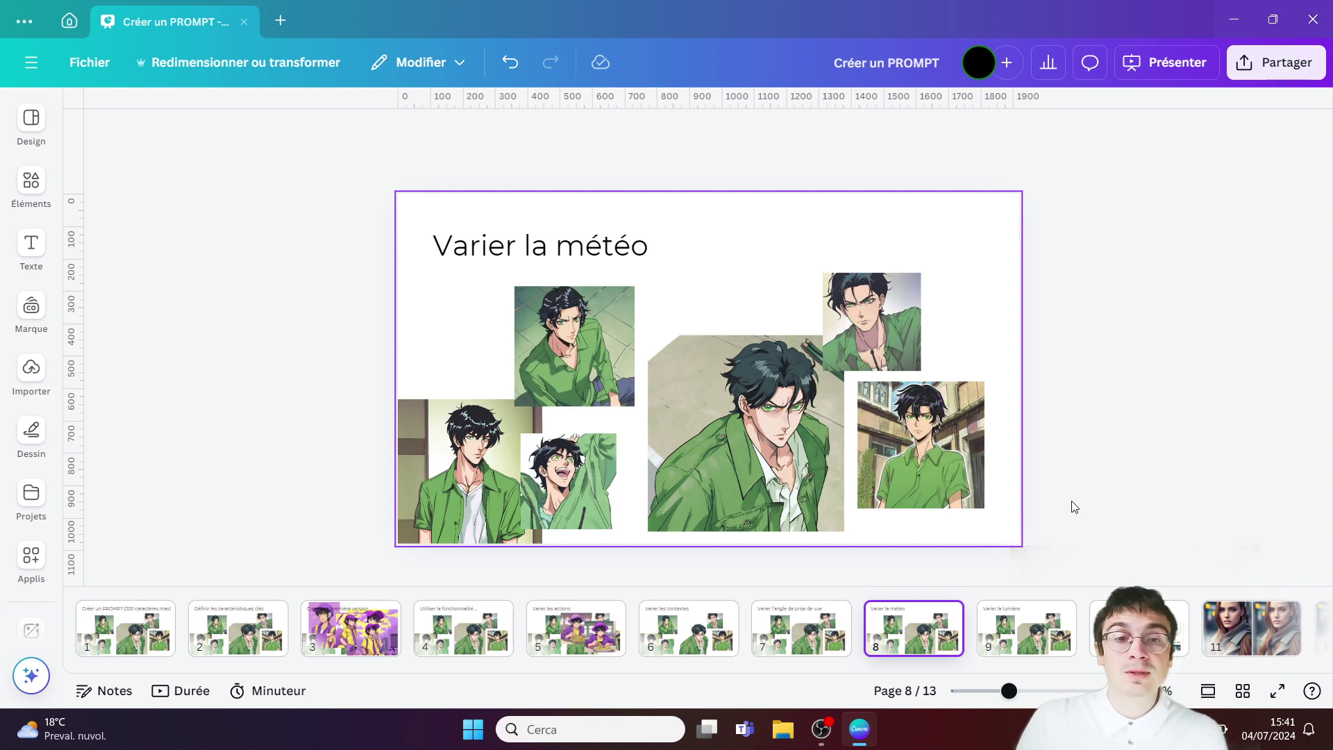
pyautogui.click(1024, 625)
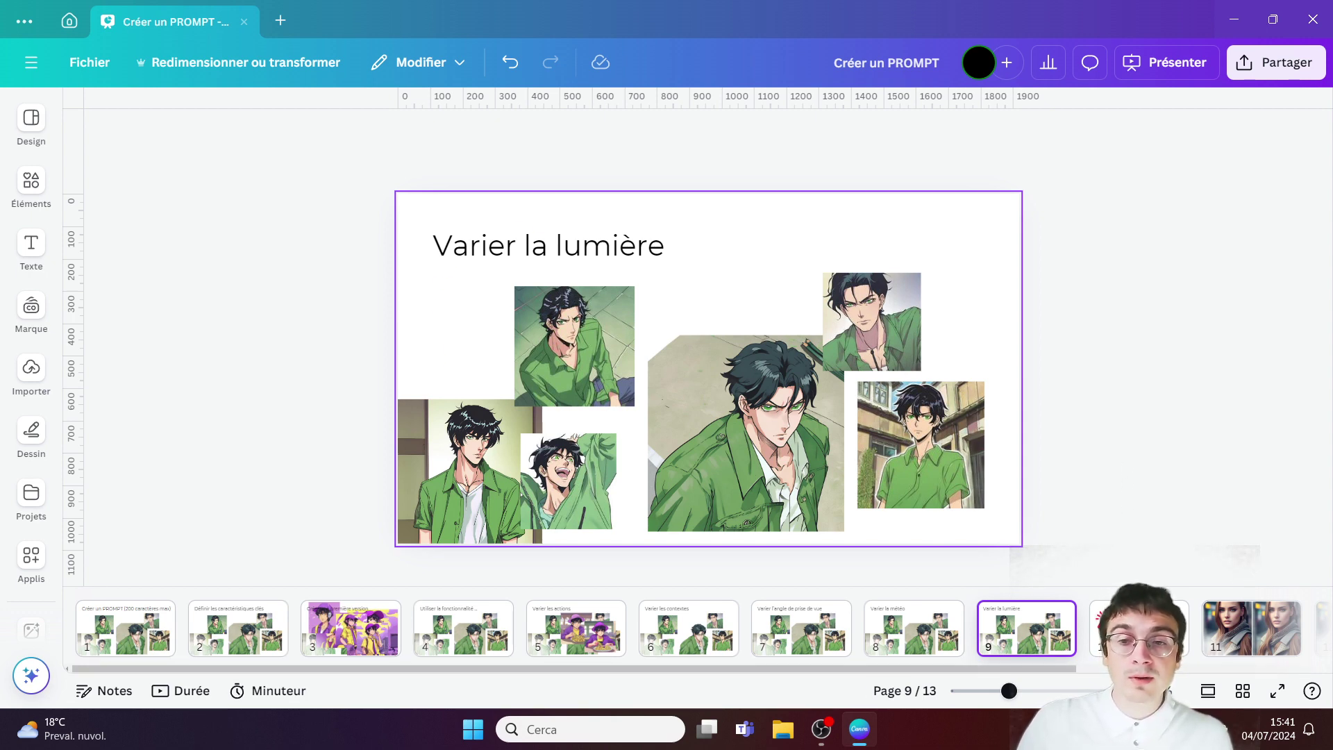
pyautogui.scroll(-1, 1116, 492)
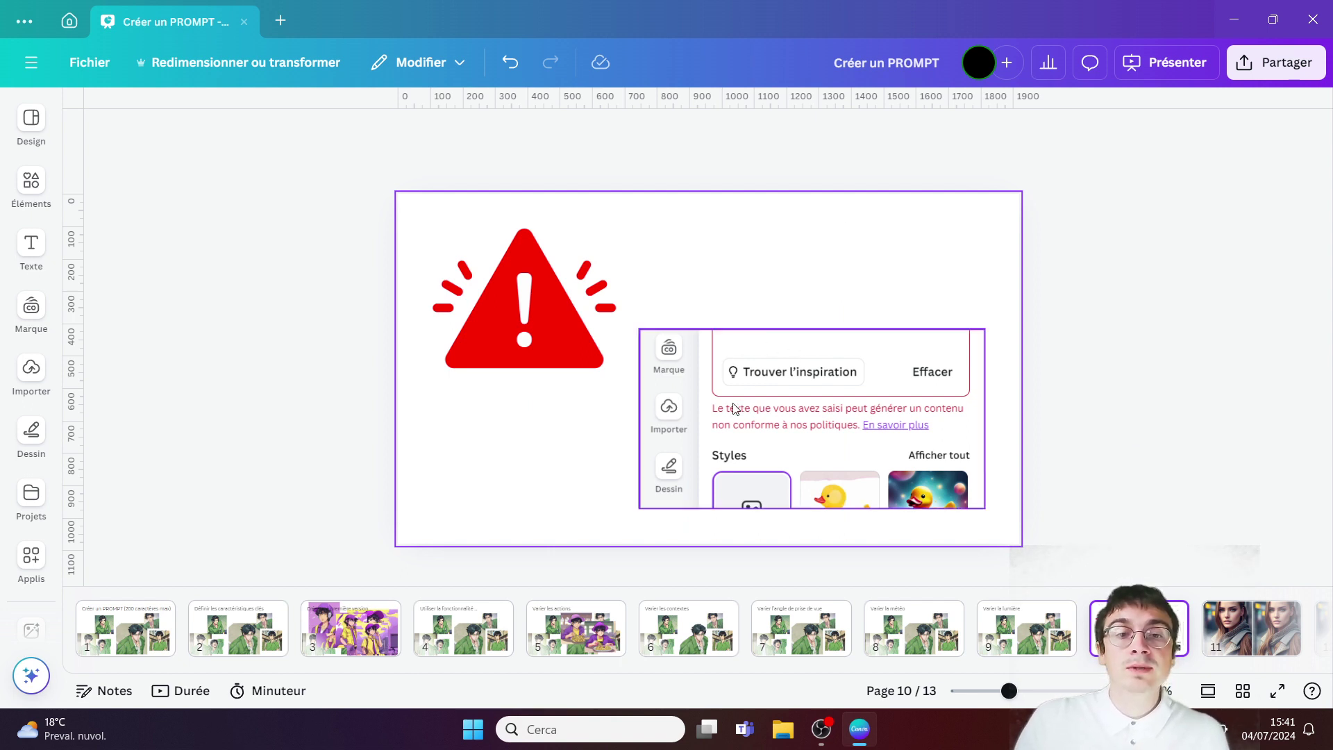
pyautogui.press('d')
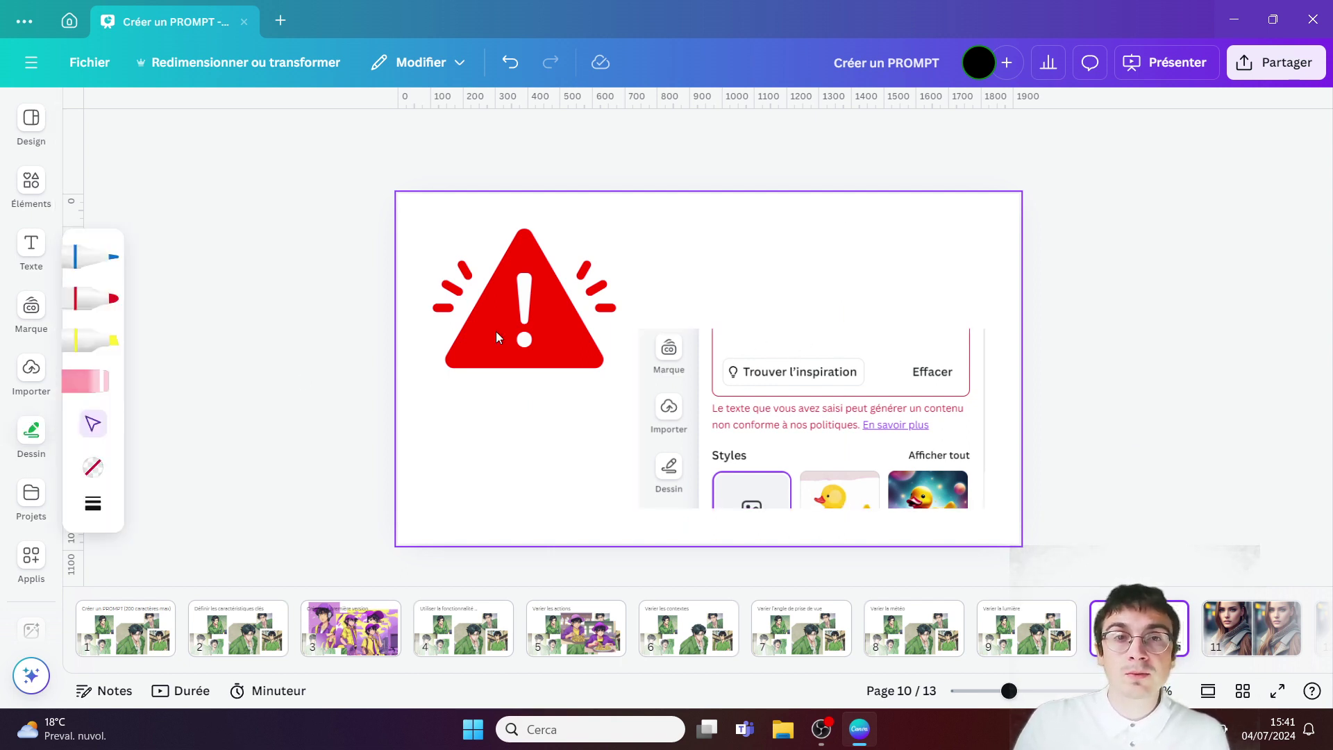
pyautogui.press('Escape')
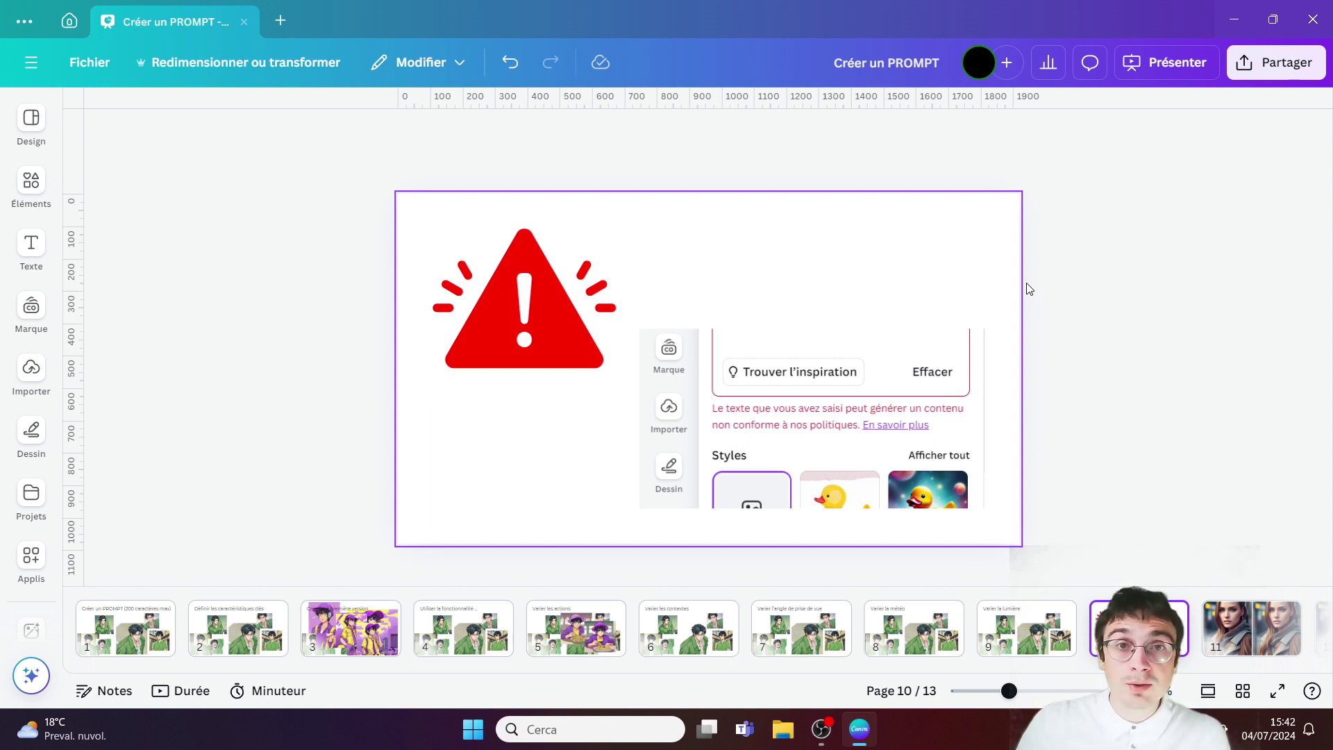
pyautogui.press('pagedown')
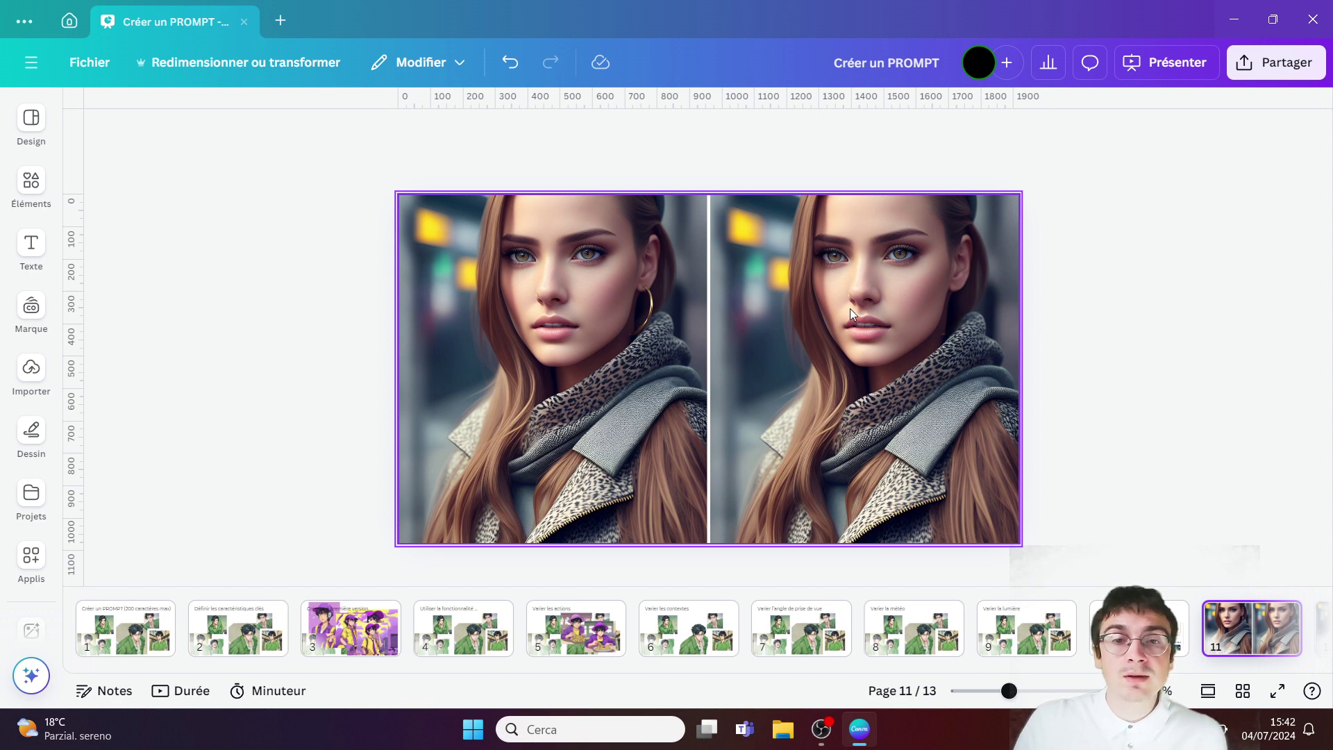
# Open the first of the two portraits on page 11 in Édition magique and brush a broad selection over the woman's beanie.
pyautogui.click(585, 327)
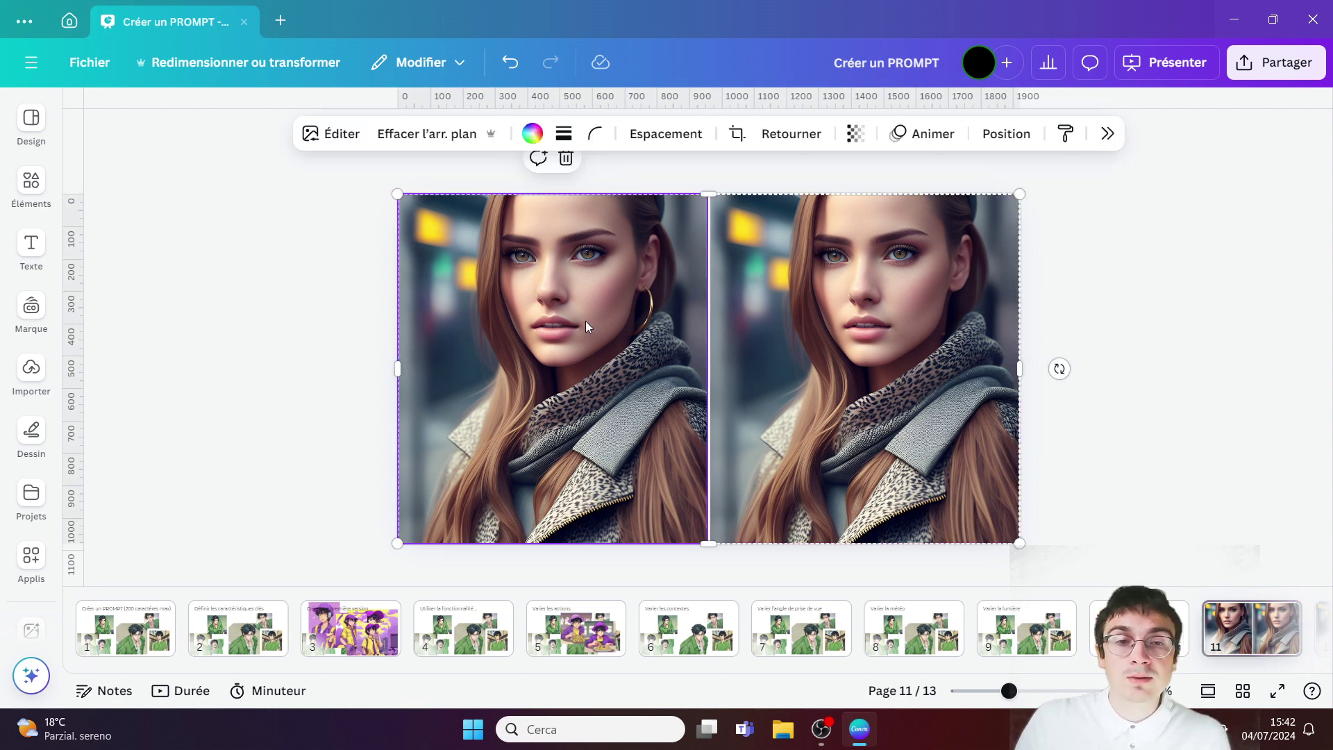
pyautogui.click(325, 136)
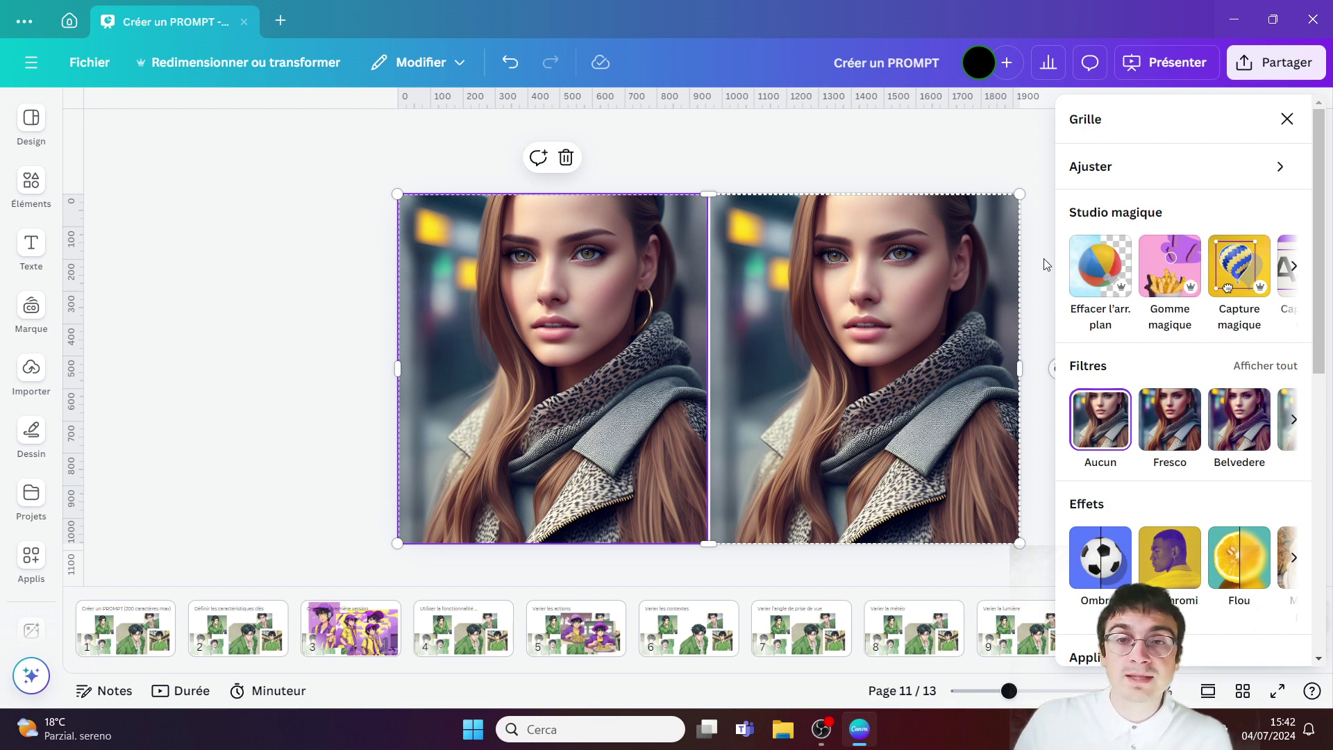
pyautogui.click(1296, 268)
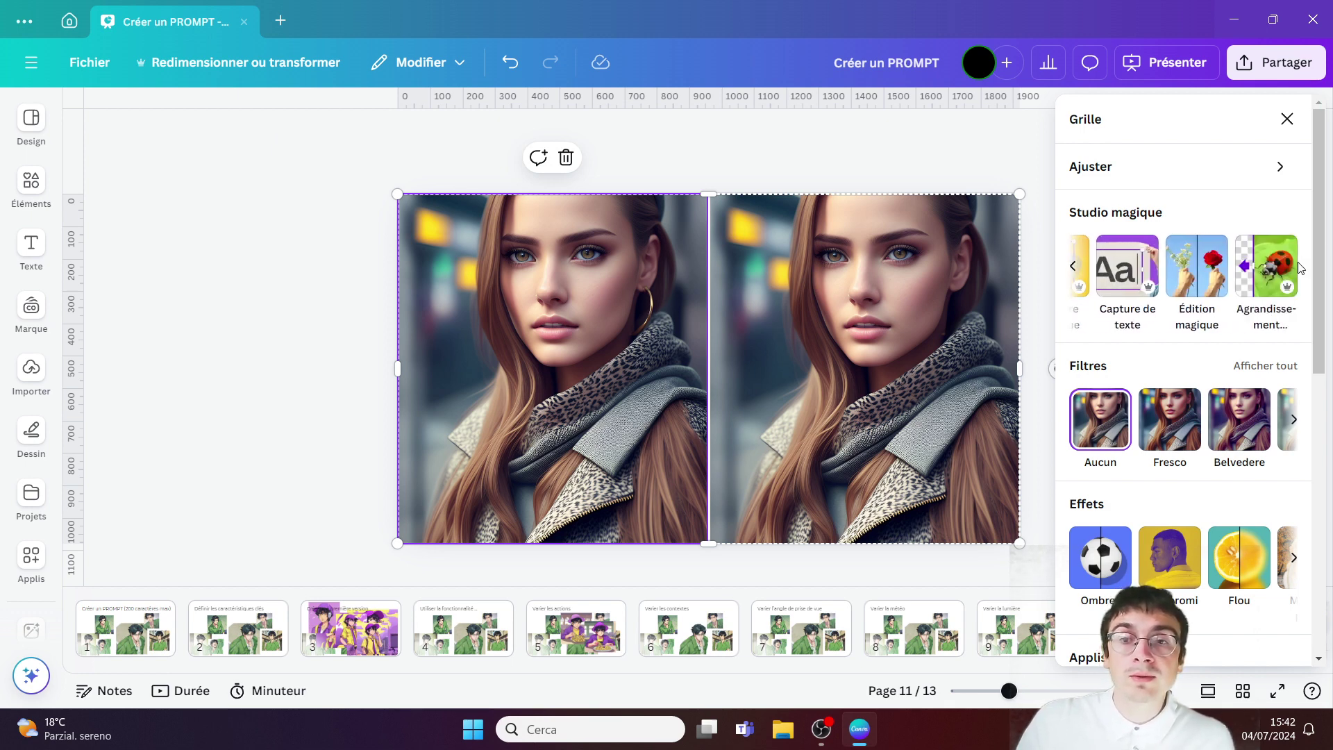
pyautogui.click(1190, 275)
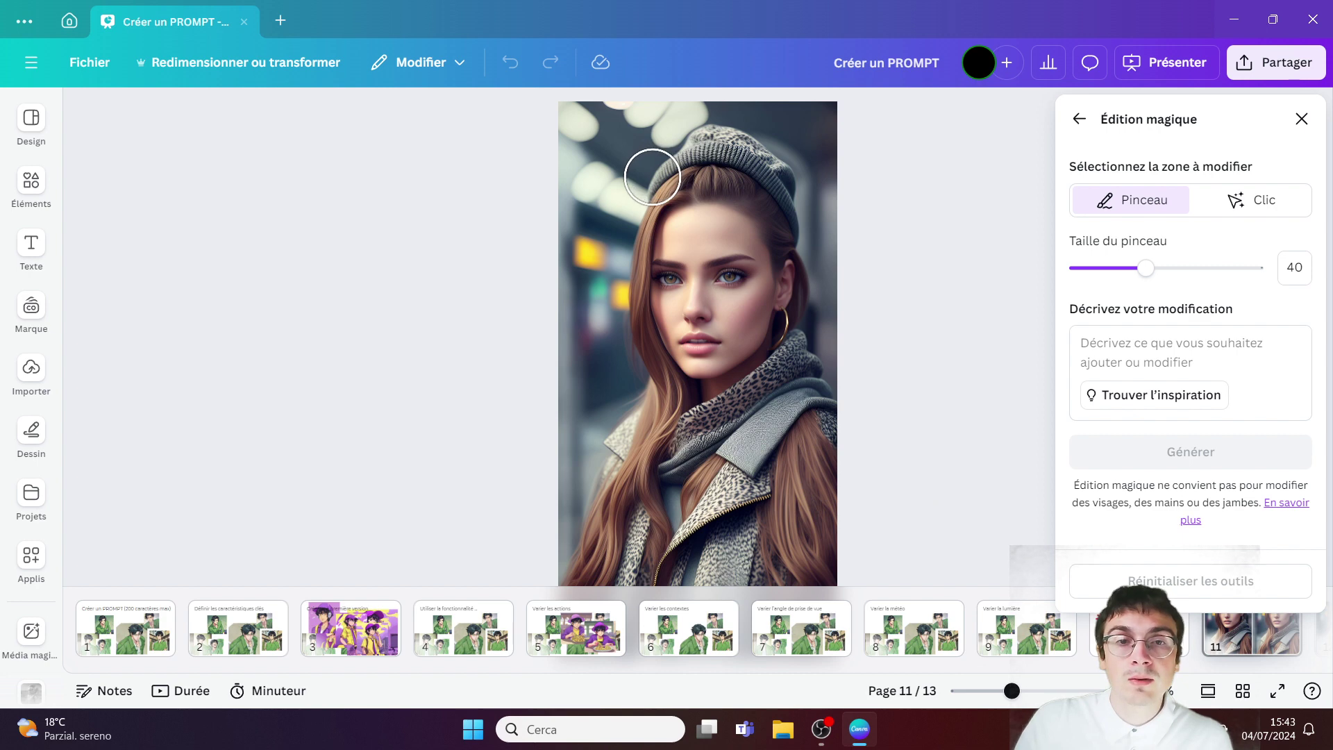
pyautogui.moveTo(655, 171)
pyautogui.mouseDown()
pyautogui.moveTo(692, 134)
pyautogui.moveTo(722, 131)
pyautogui.moveTo(757, 150)
pyautogui.moveTo(792, 209)
pyautogui.moveTo(764, 178)
pyautogui.moveTo(698, 157)
pyautogui.moveTo(755, 165)
pyautogui.mouseUp()
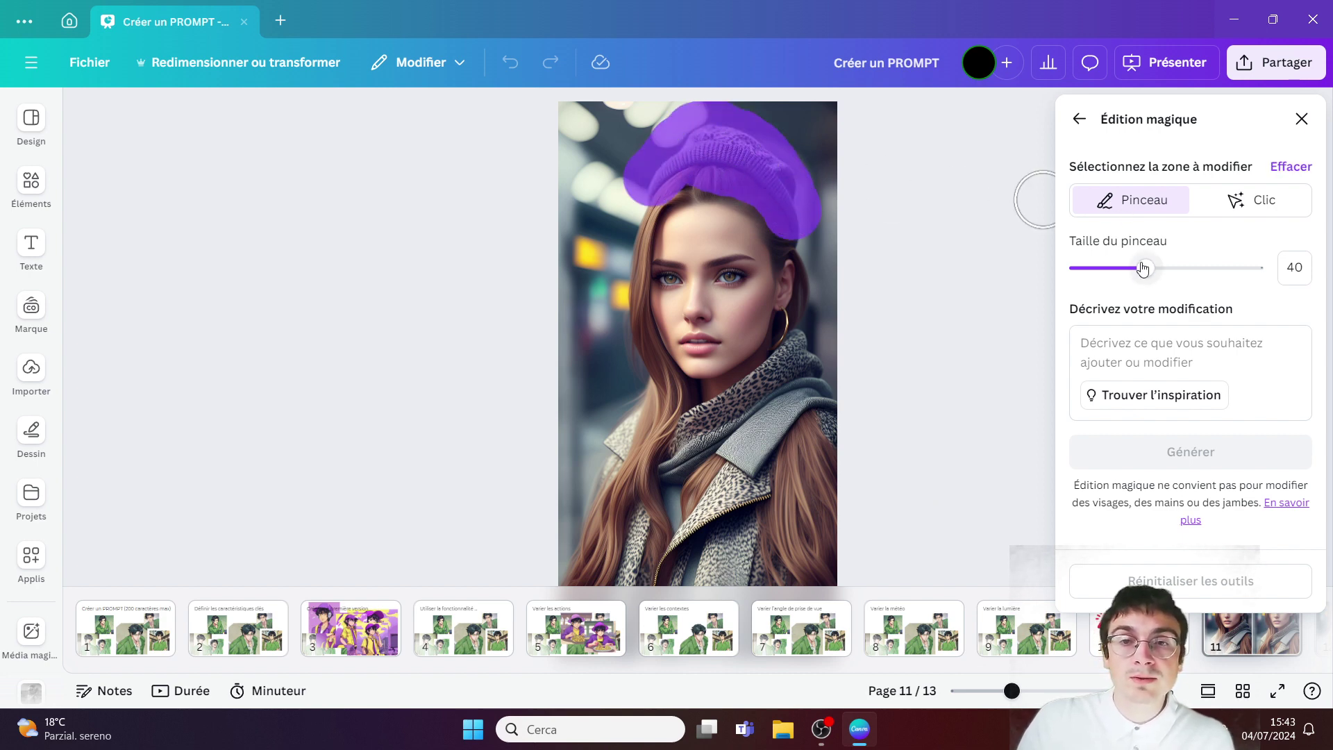
# Set the brush size to 15, clear the broad selection and brush closely over the woman's beanie again.
pyautogui.moveTo(1146, 268); pyautogui.dragTo(1097, 274)
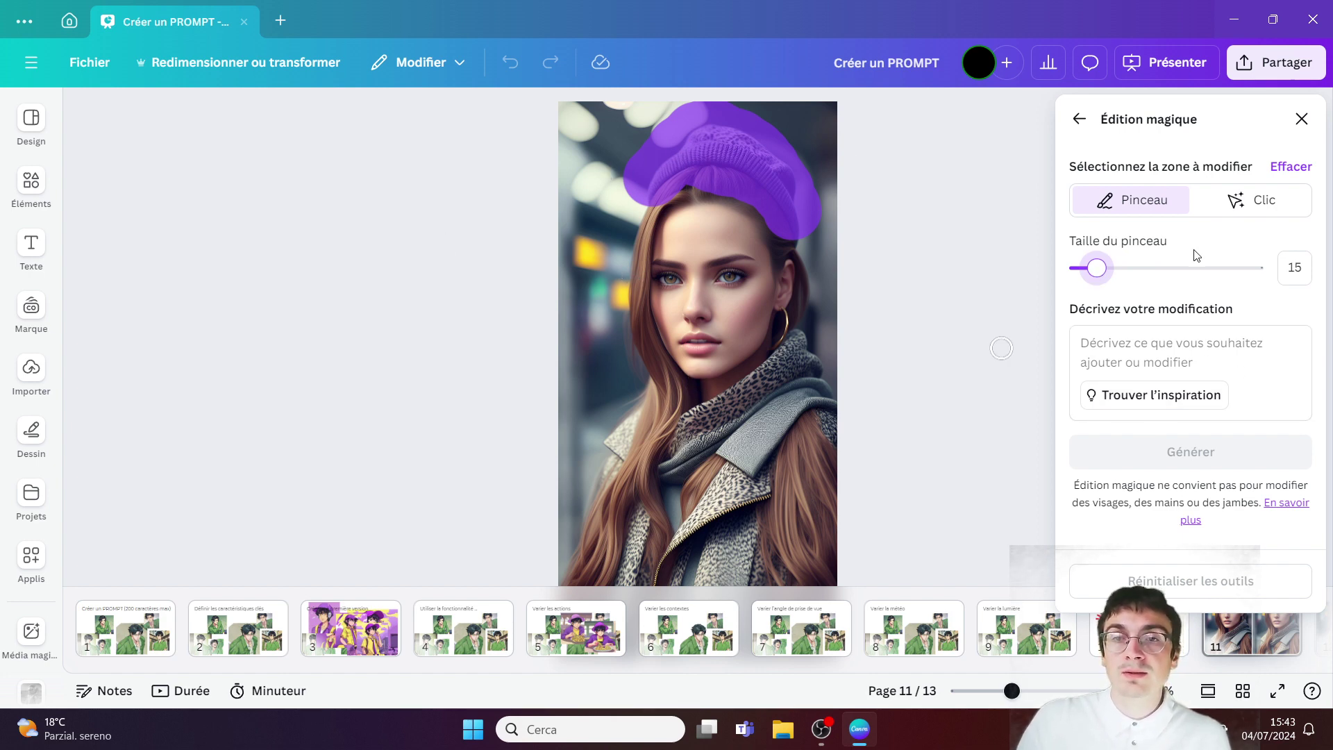
pyautogui.click(1282, 169)
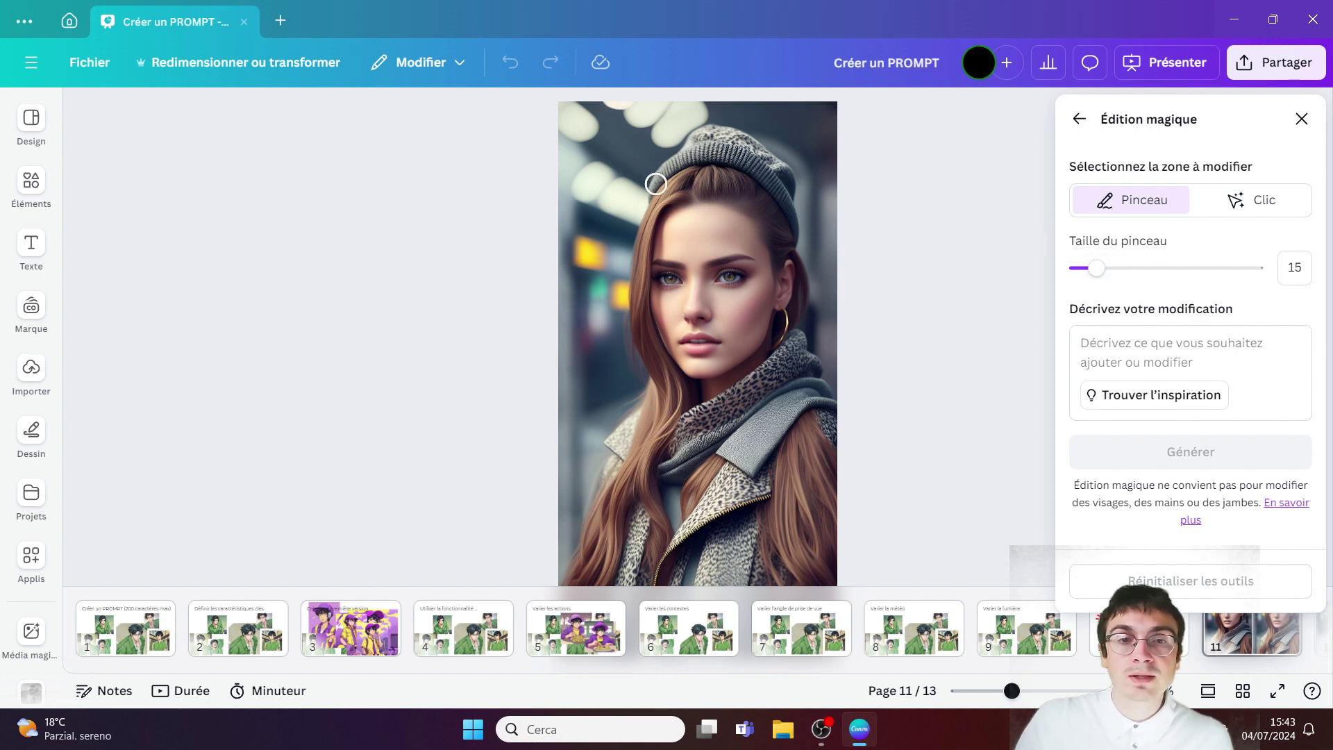
pyautogui.moveTo(651, 191)
pyautogui.mouseDown()
pyautogui.moveTo(698, 156)
pyautogui.moveTo(750, 166)
pyautogui.moveTo(791, 209)
pyautogui.moveTo(799, 250)
pyautogui.moveTo(778, 163)
pyautogui.moveTo(723, 130)
pyautogui.moveTo(701, 130)
pyautogui.moveTo(671, 163)
pyautogui.moveTo(712, 143)
pyautogui.mouseUp()
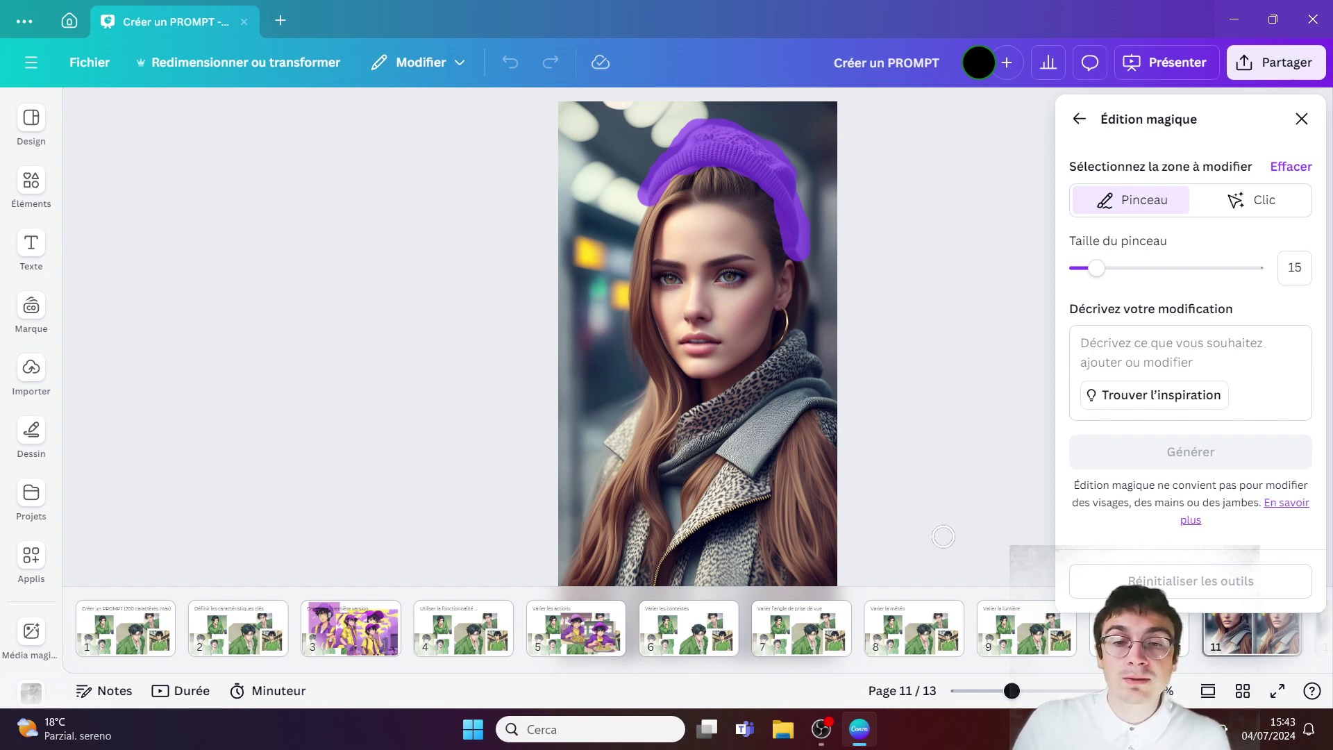
# Open page 12's first portrait, without blue eyes, in Édition magique, set the brush size to 12 and mark the woman's eye.
pyautogui.scroll(-3, 1012, 668)
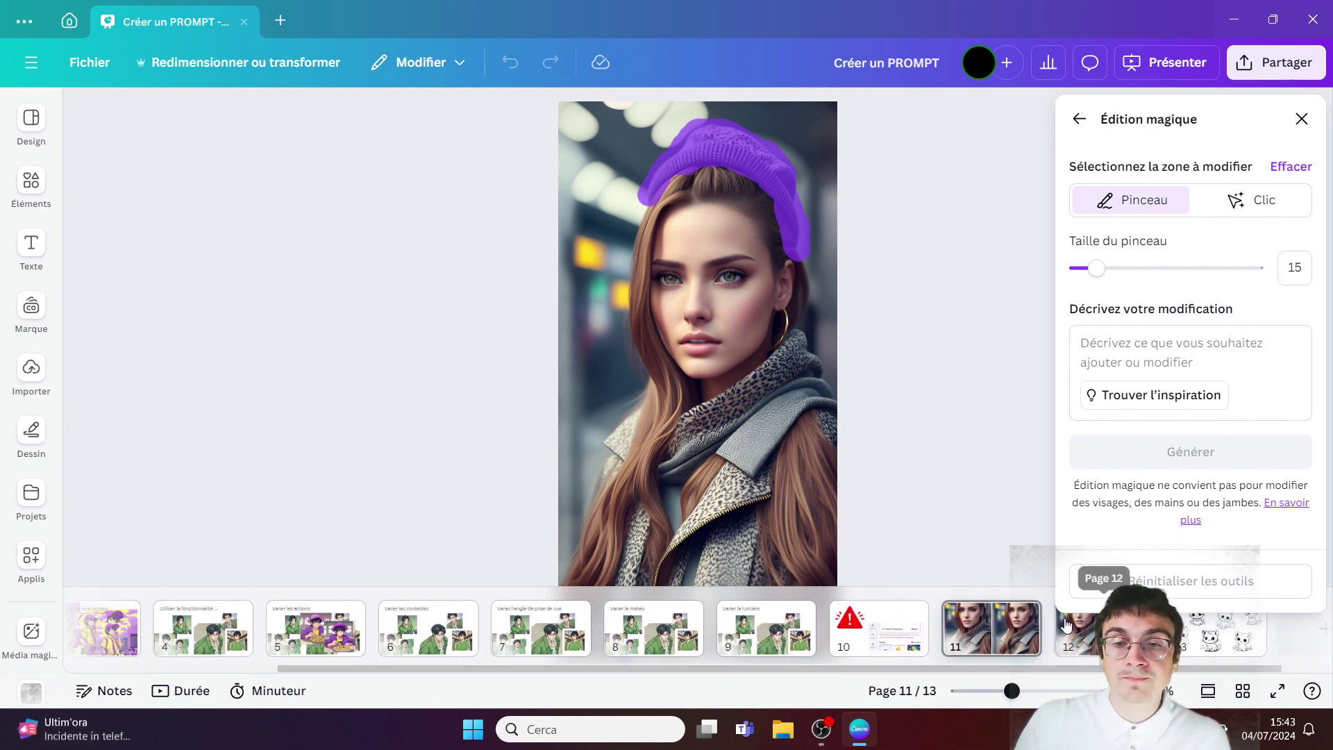
pyautogui.click(1067, 627)
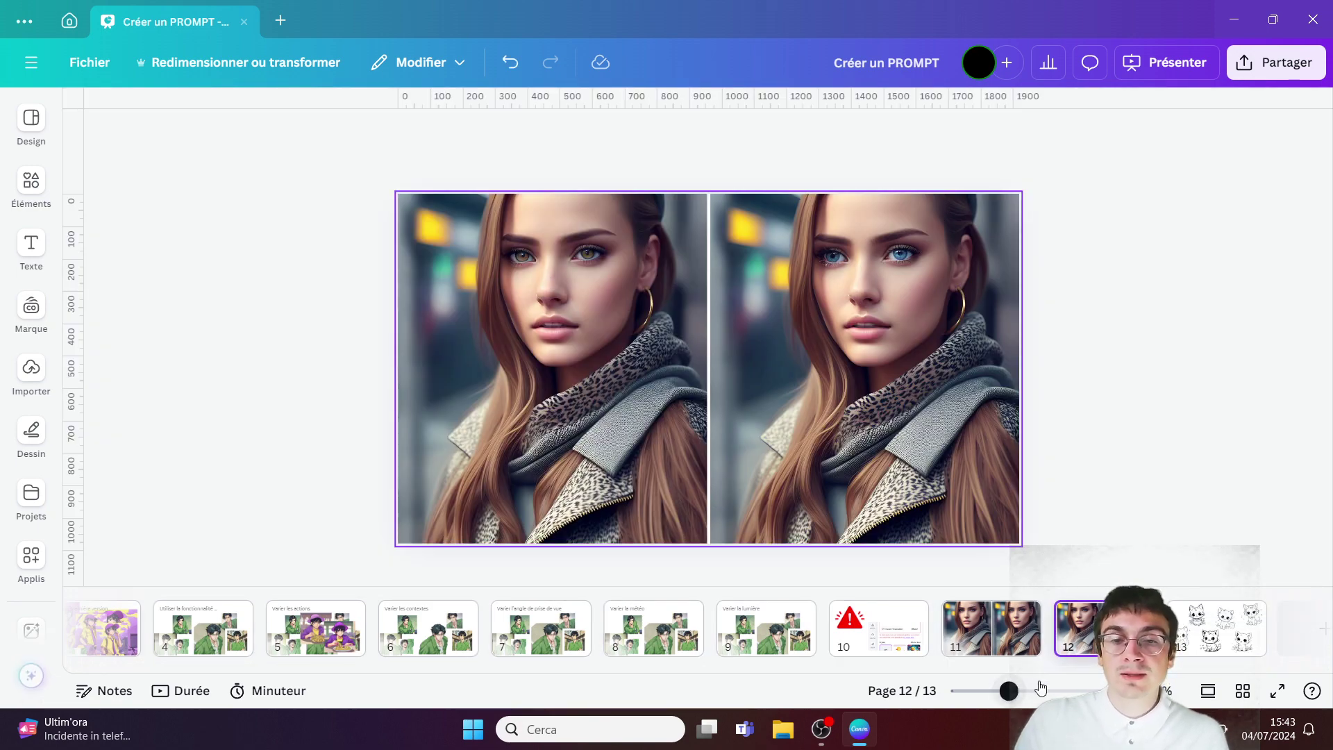
pyautogui.moveTo(1028, 687); pyautogui.dragTo(1034, 690)
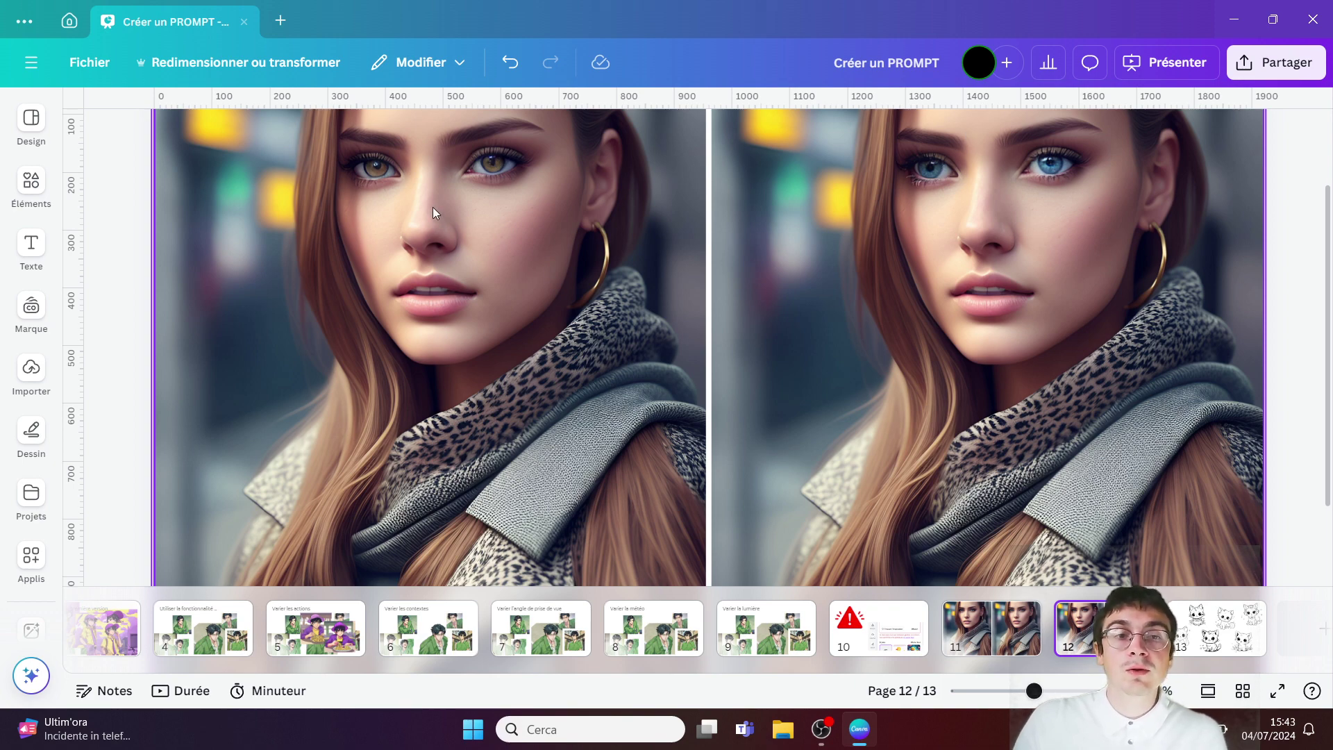
pyautogui.click(428, 190)
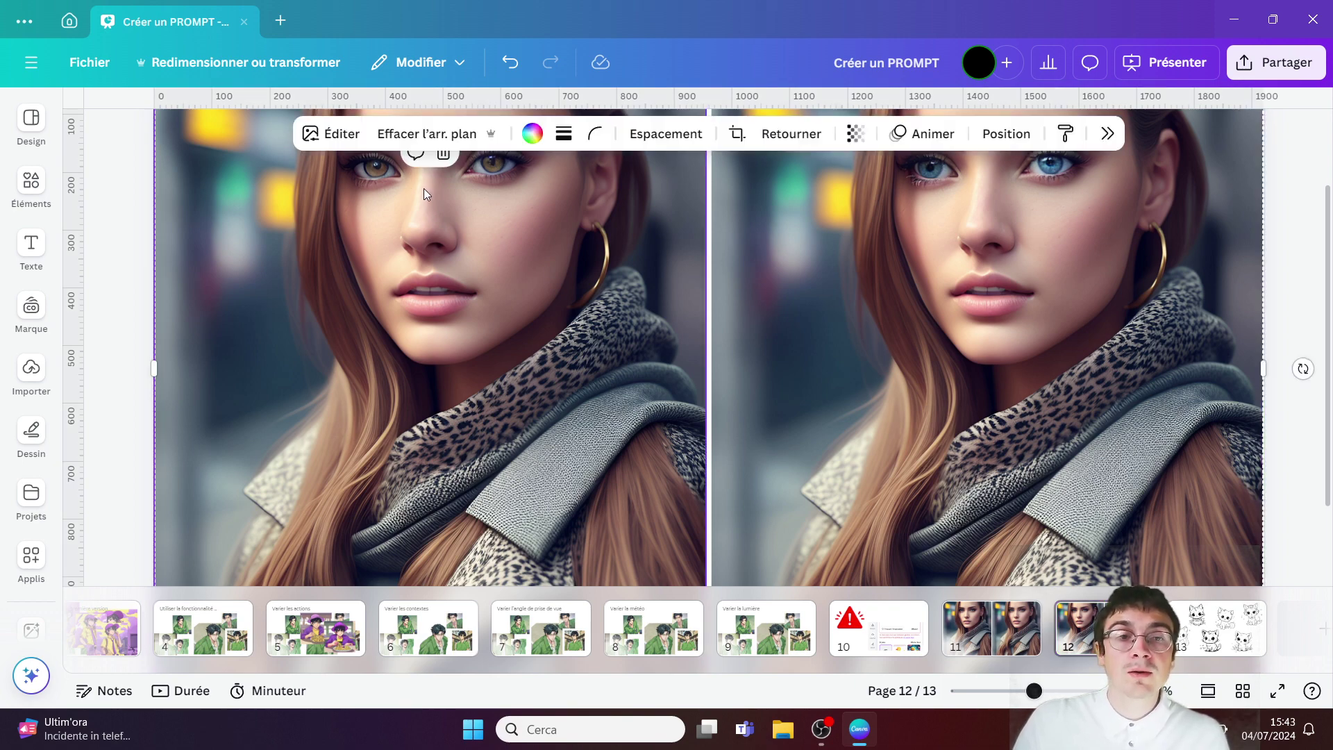
pyautogui.click(334, 134)
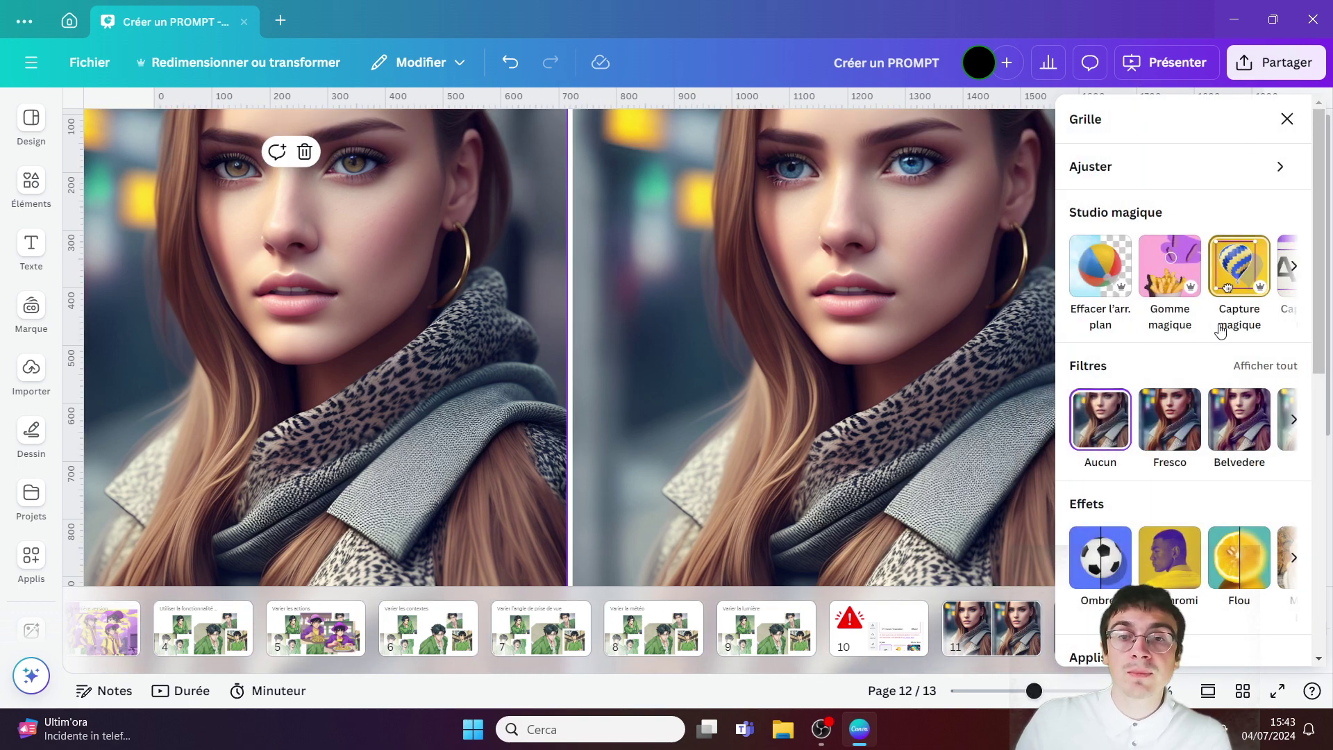
pyautogui.click(1296, 267)
pyautogui.click(1202, 271)
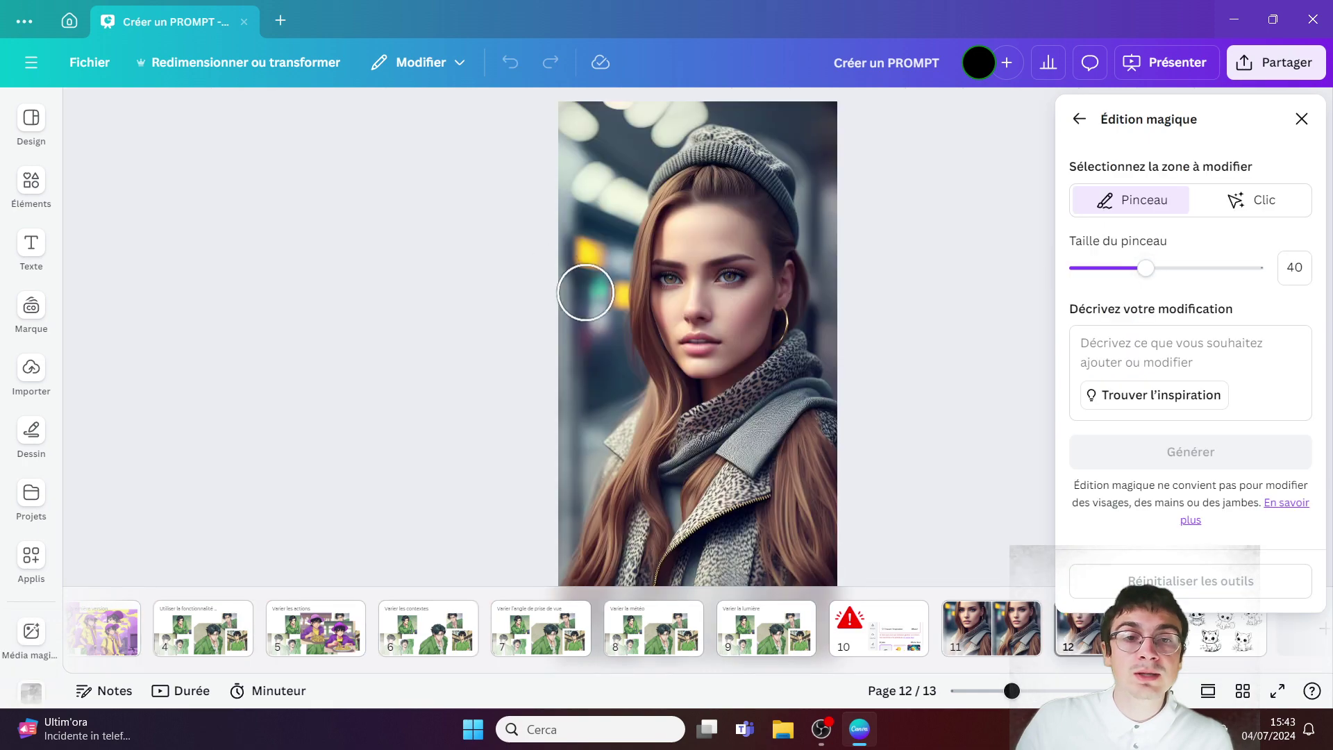
pyautogui.moveTo(1145, 268); pyautogui.dragTo(1091, 269)
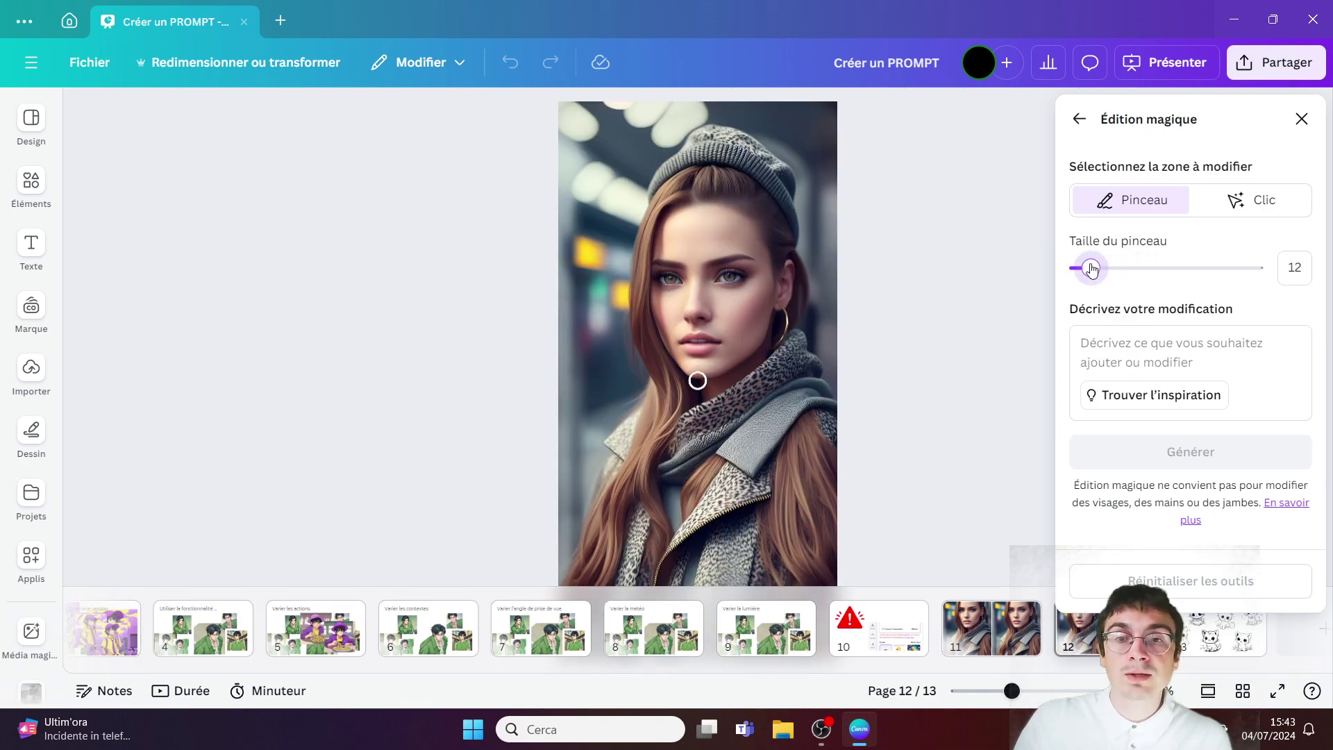
pyautogui.click(671, 278)
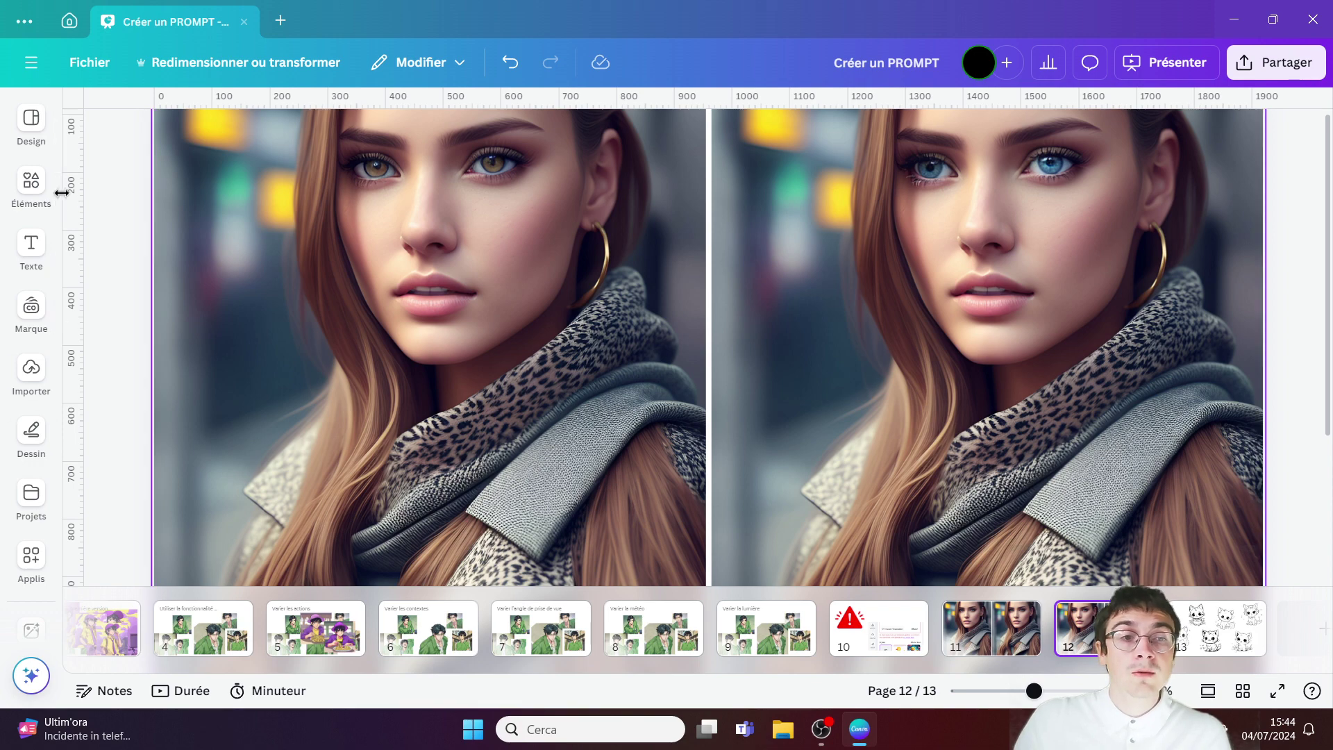
# Browse the elements library to find the AI image generator section, leaving the page 12 portraits unselected at the end.
pyautogui.click(32, 187)
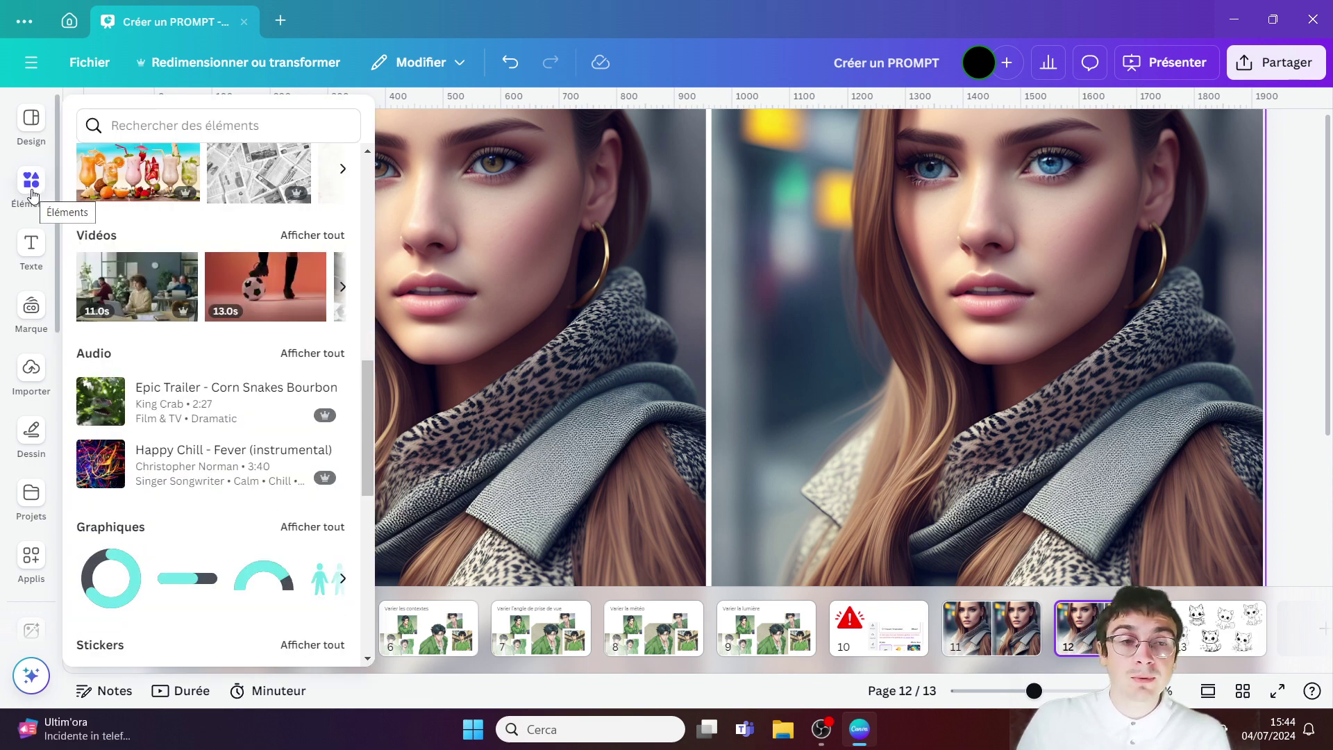
pyautogui.scroll(-4, 201, 299)
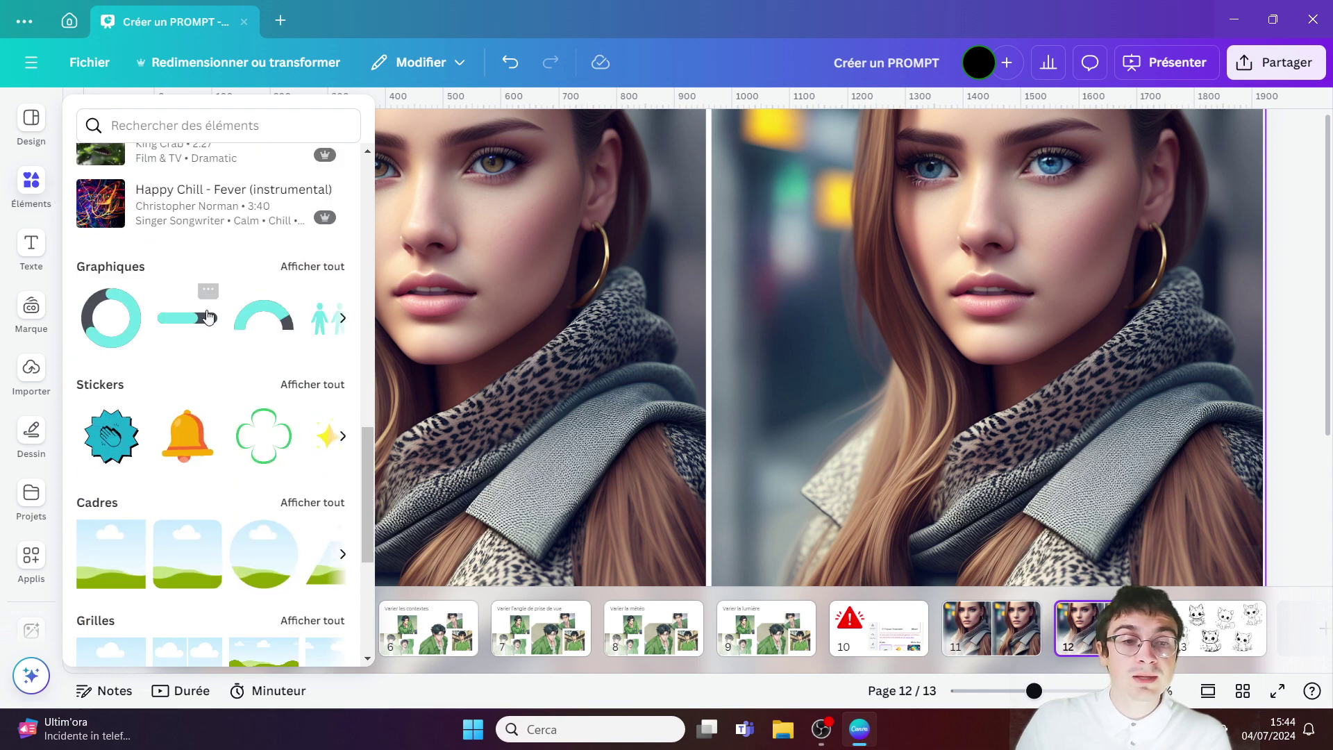
pyautogui.scroll(7, 203, 302)
pyautogui.scroll(5, 204, 301)
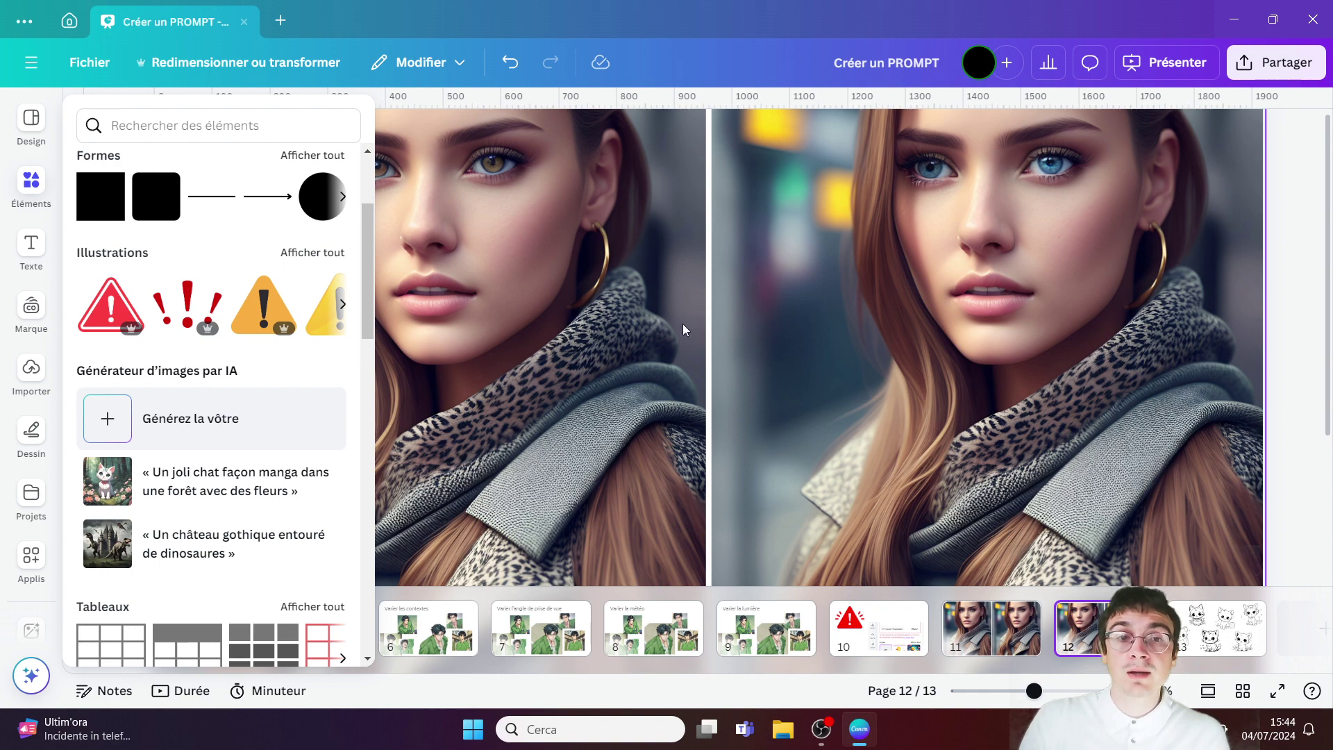
pyautogui.click(668, 313)
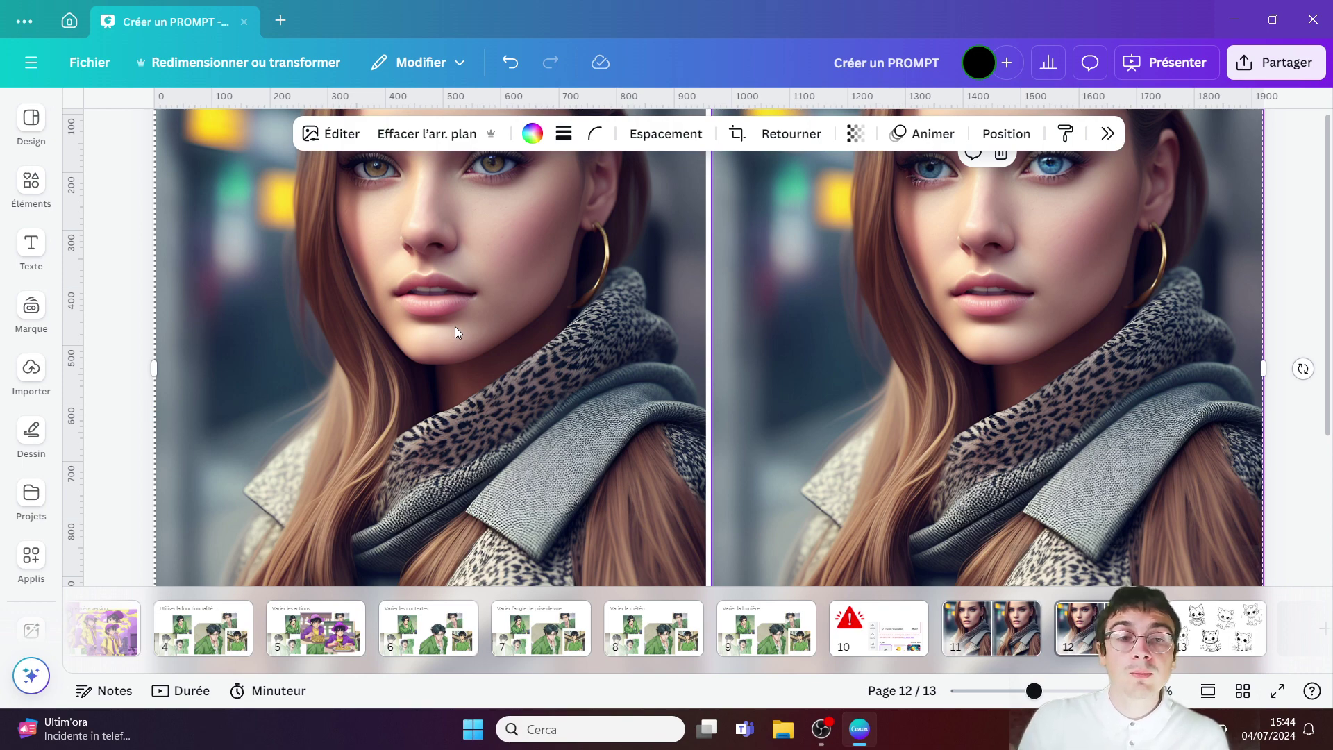
pyautogui.click(1288, 285)
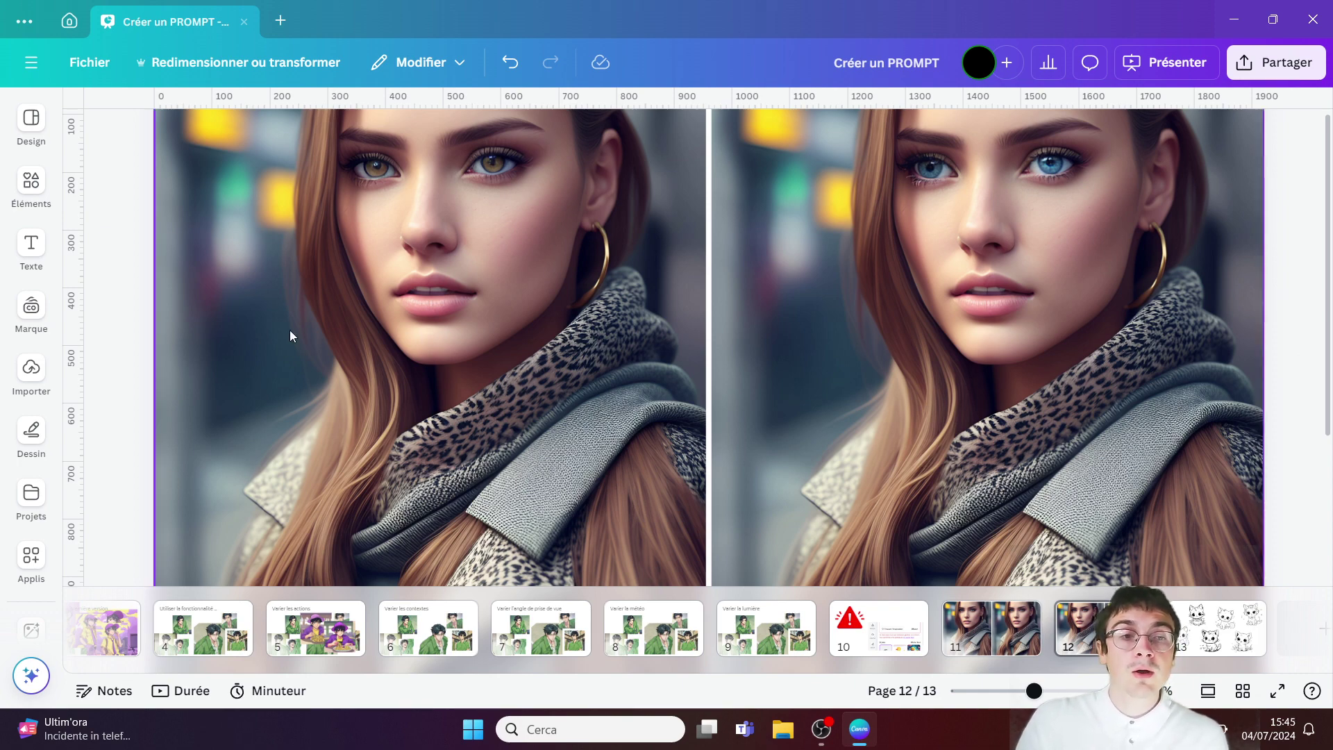
pyautogui.click(32, 118)
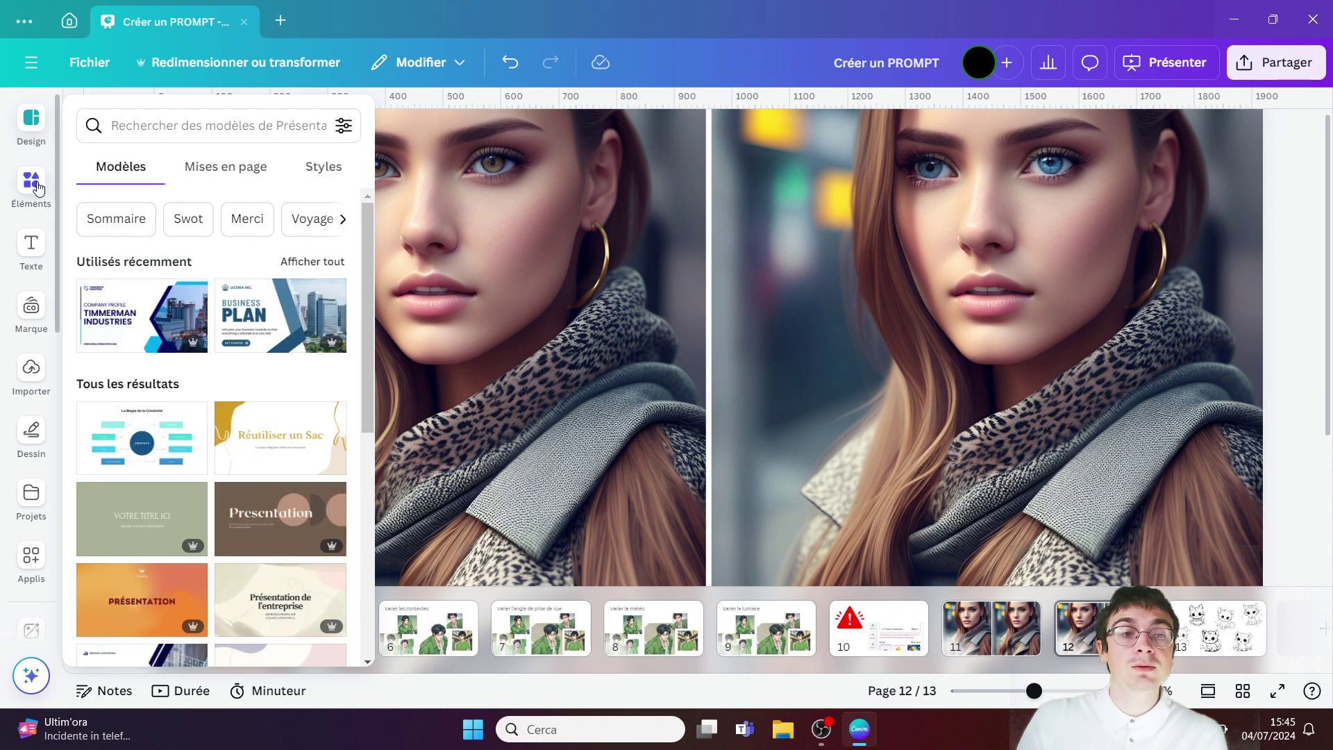
pyautogui.click(37, 184)
pyautogui.click(31, 182)
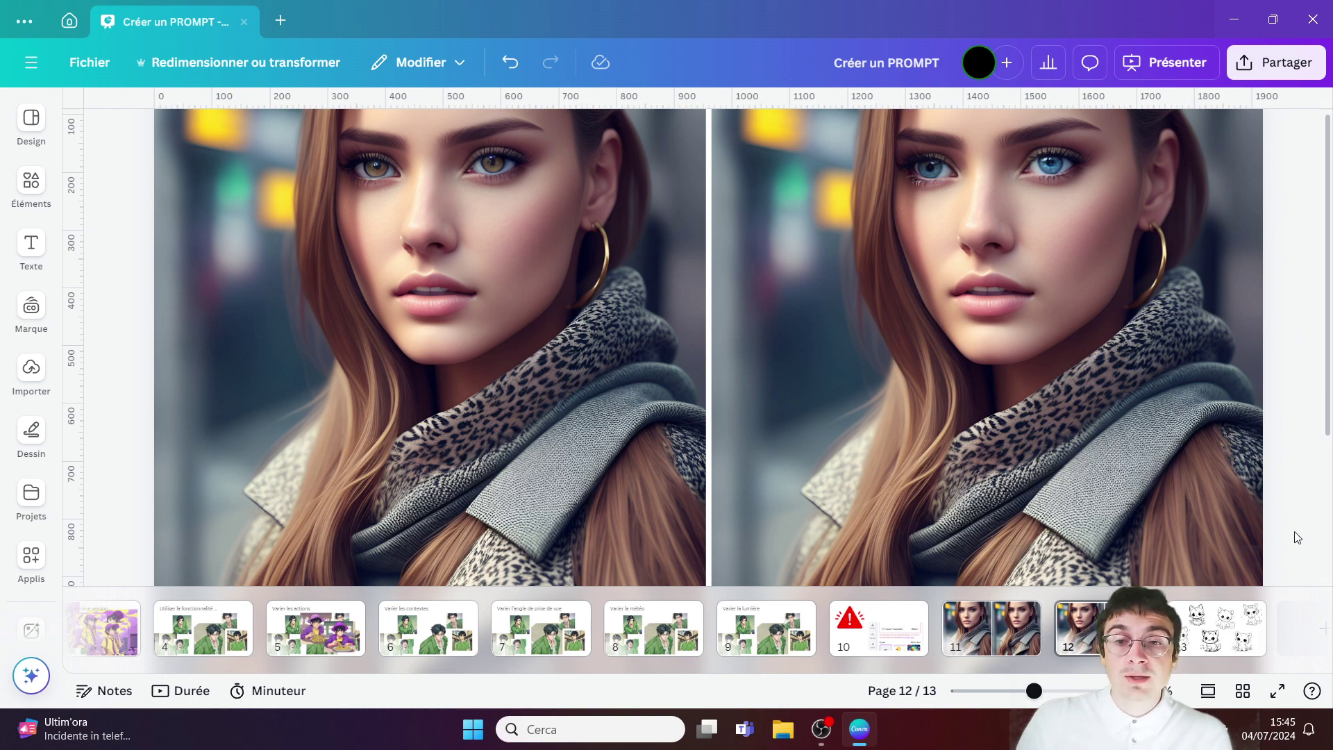
# Open page 13 in full view and search the elements library for "coloring book", listing all the illustrations.
pyautogui.click(1211, 639)
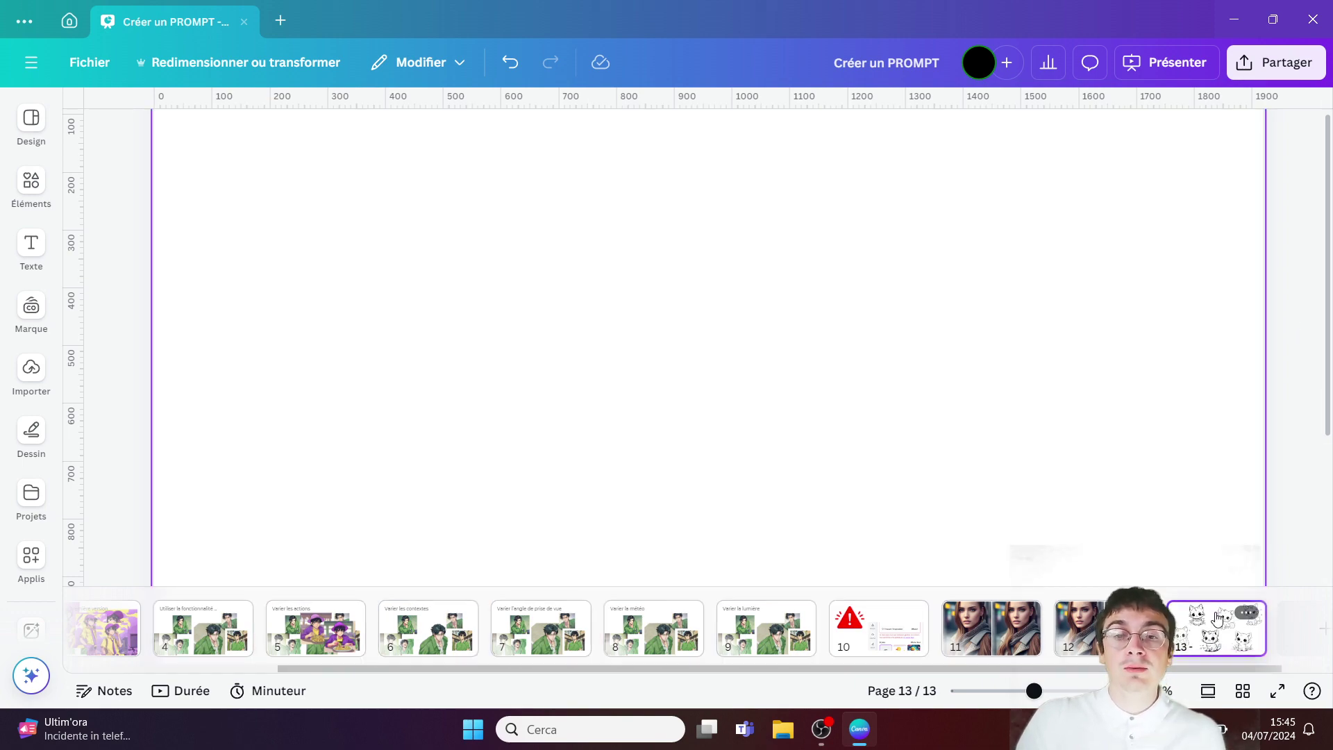
pyautogui.moveTo(1035, 693); pyautogui.dragTo(1009, 692)
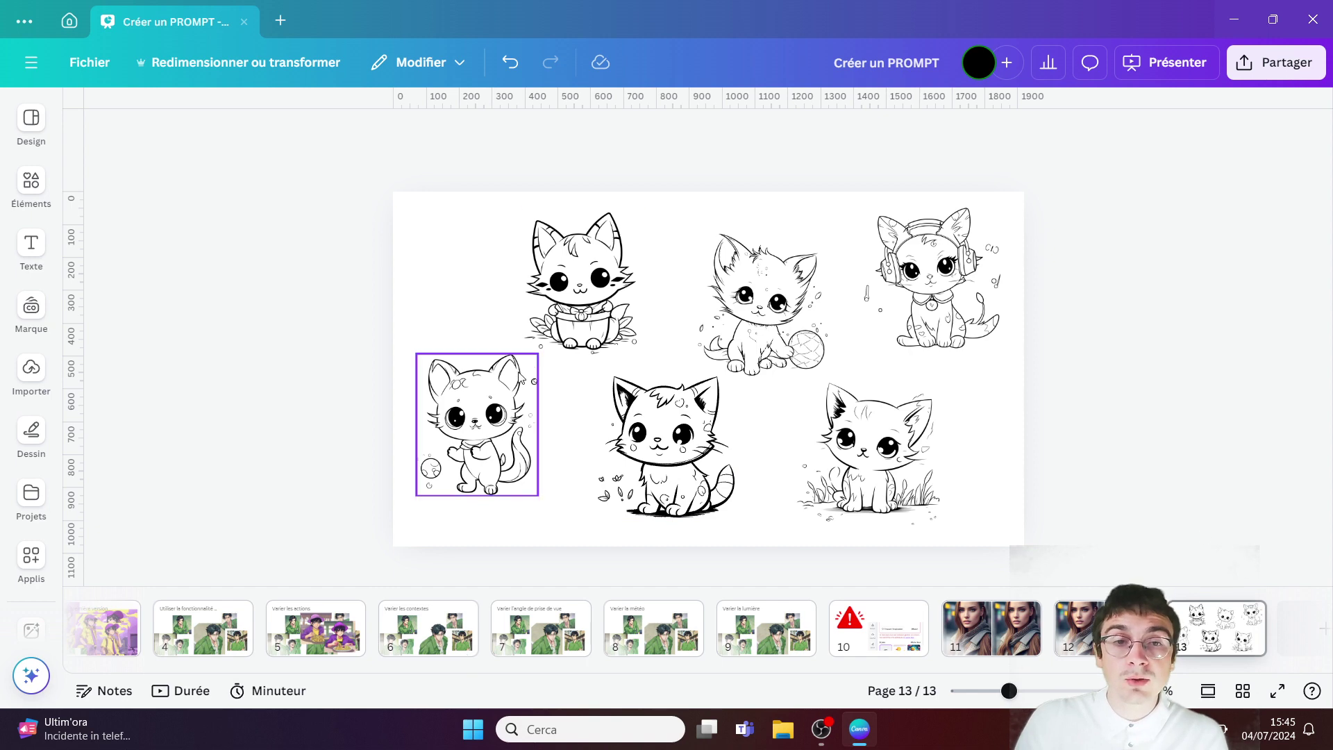
pyautogui.click(31, 182)
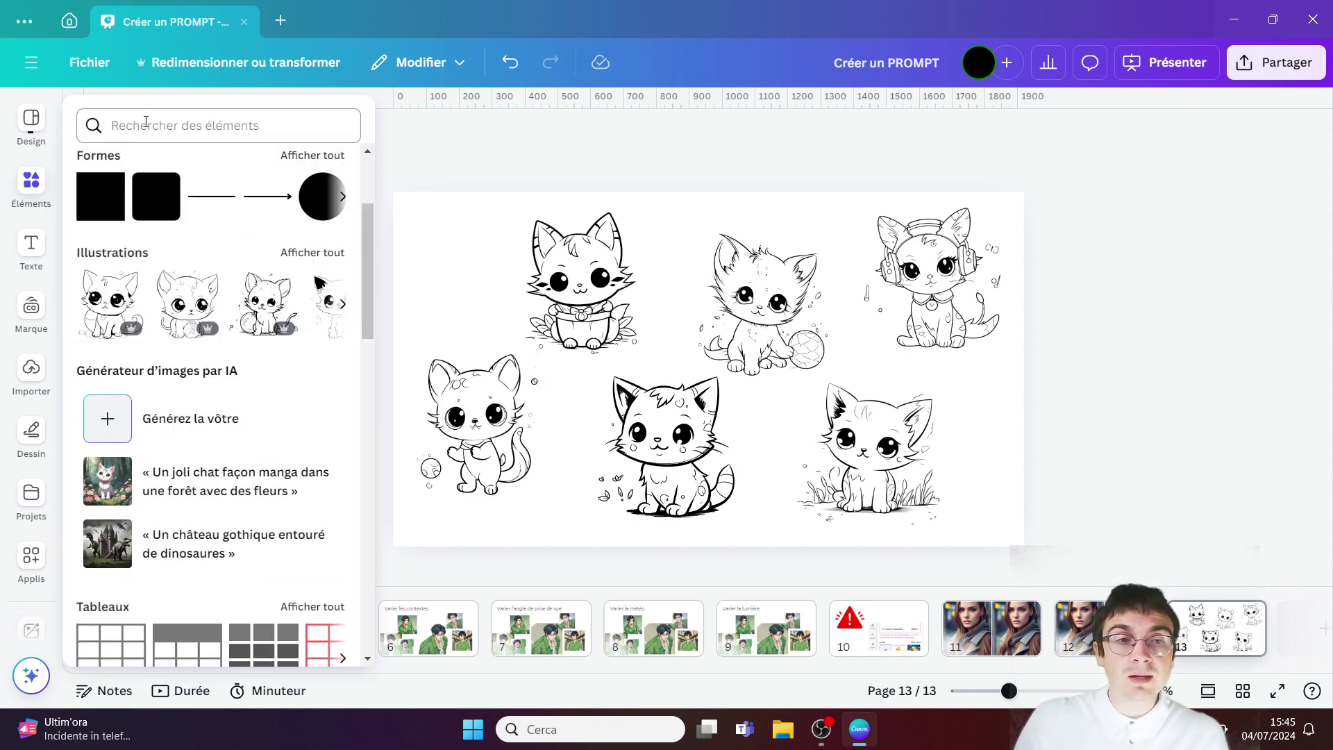
pyautogui.scroll(3, 211, 254)
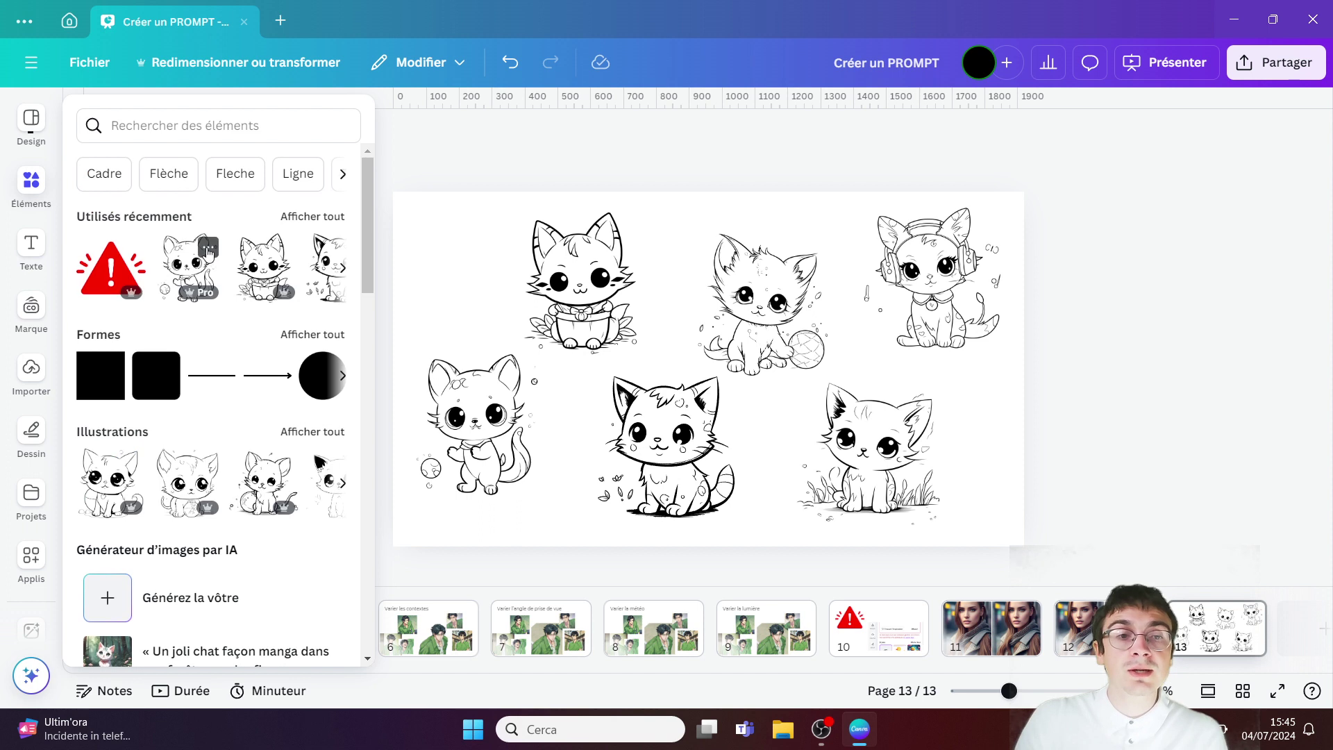
pyautogui.click(178, 126)
pyautogui.write('col')
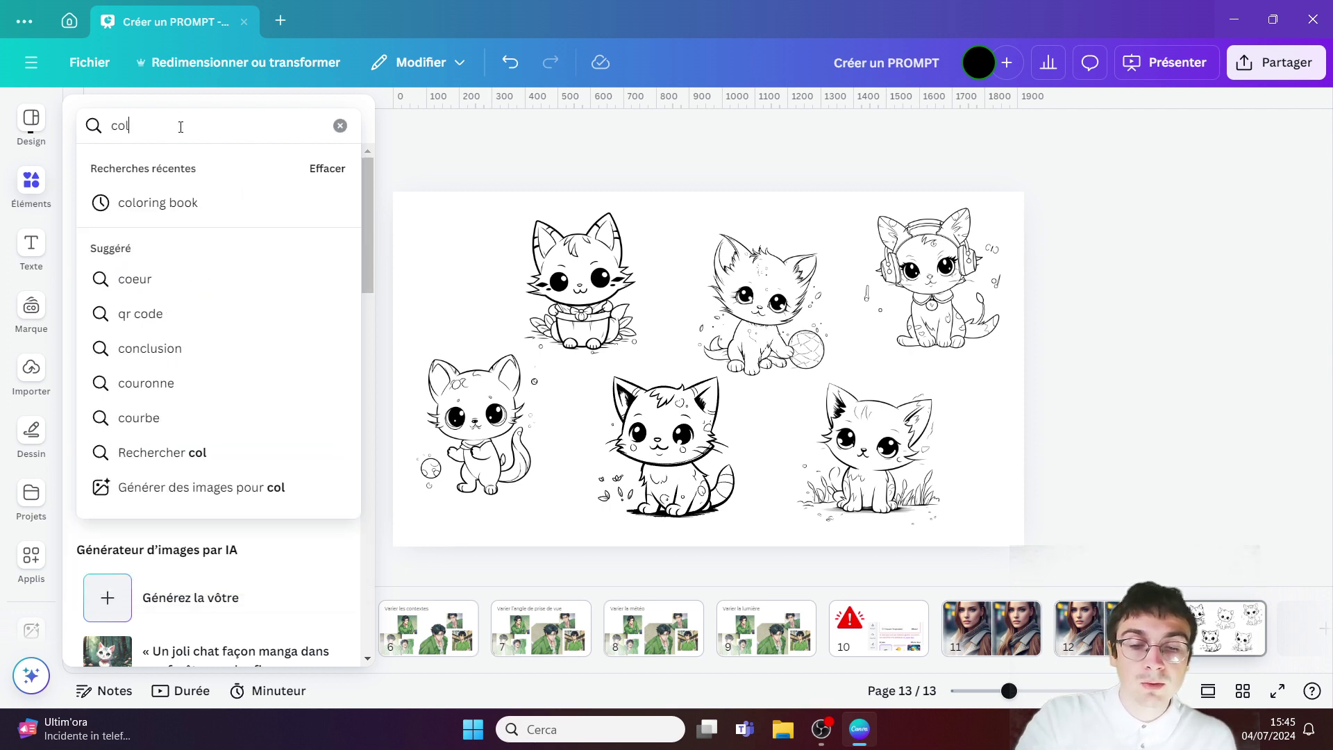
pyautogui.write('oring b')
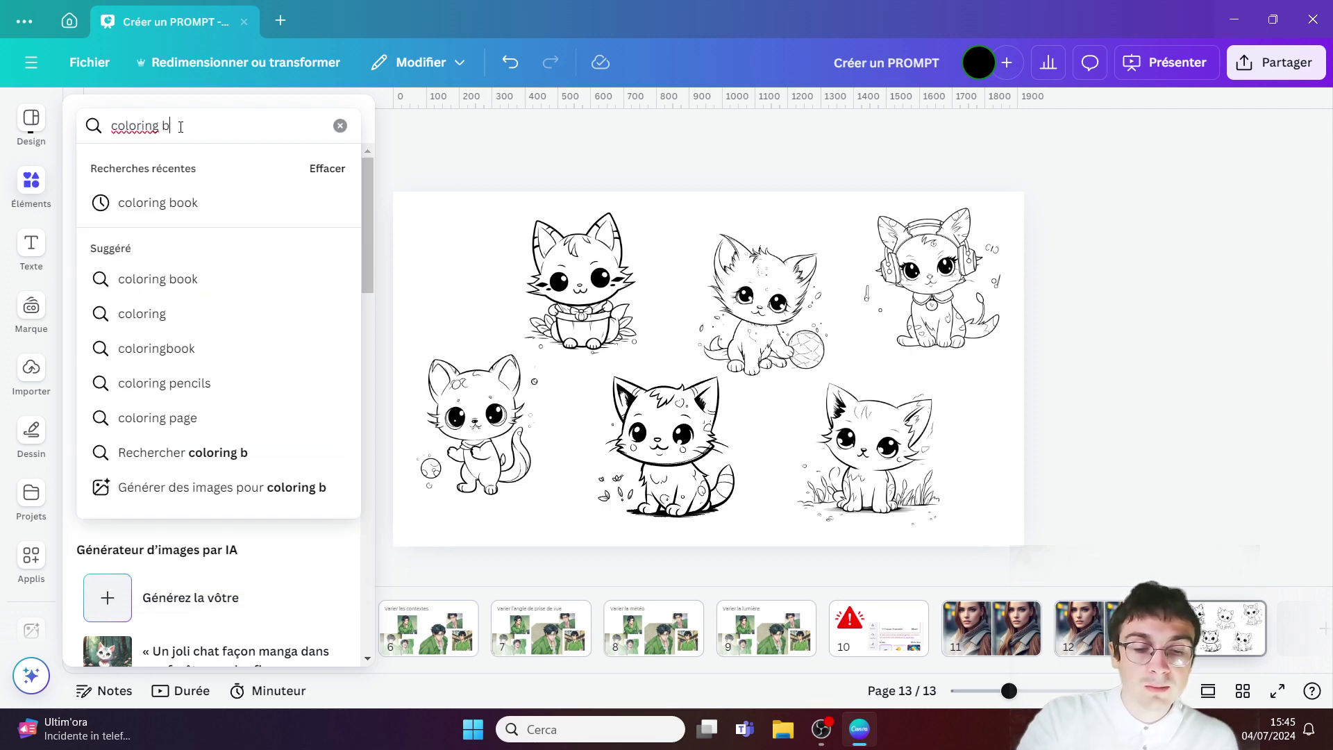
pyautogui.write('ook')
pyautogui.press('Return')
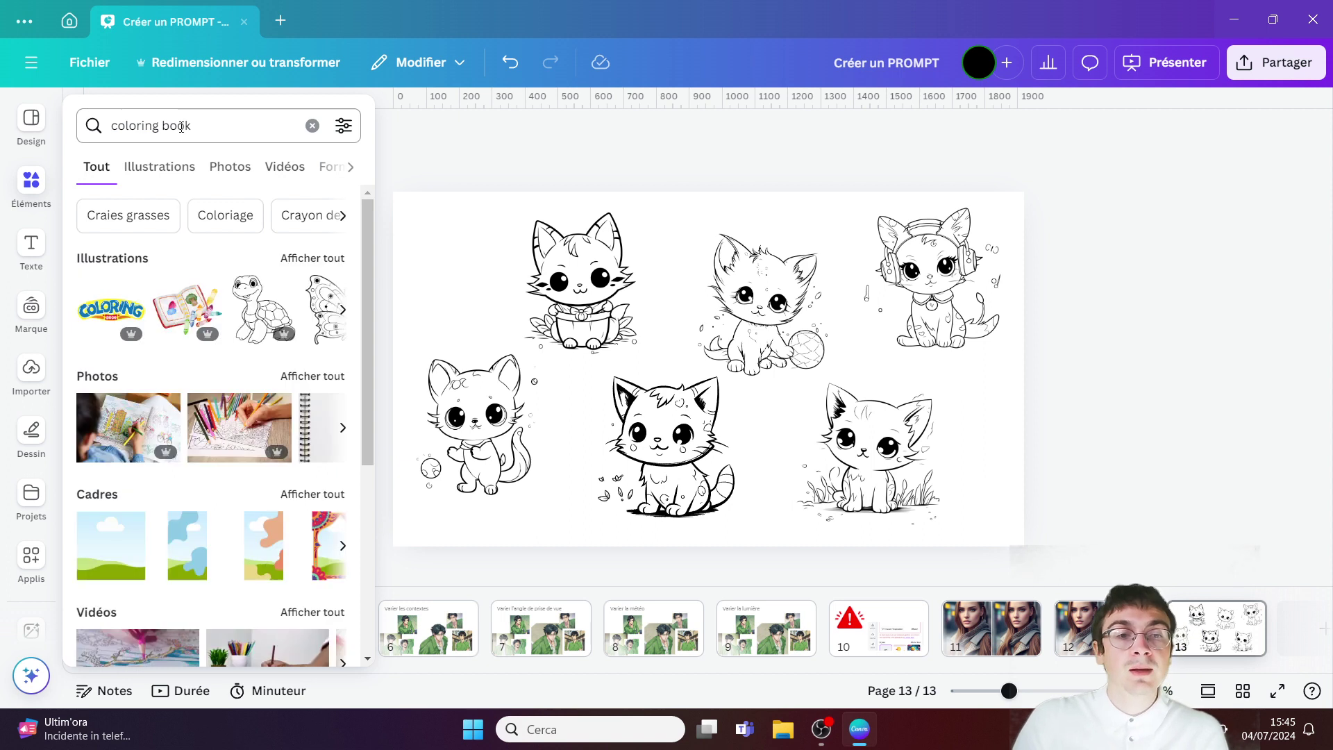
pyautogui.click(290, 259)
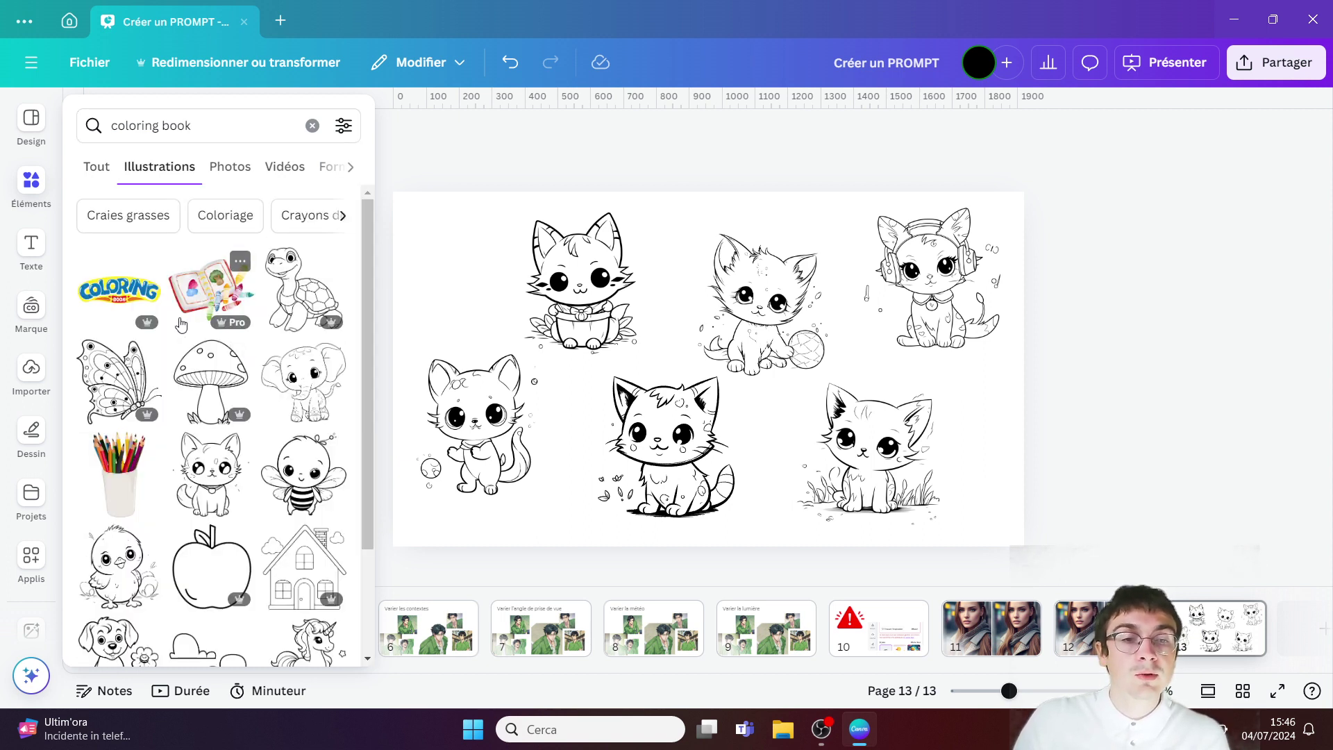
# Open the Ibrandify creator's collection from the details of the free cute cat coloring page illustration.
pyautogui.scroll(-2, 209, 431)
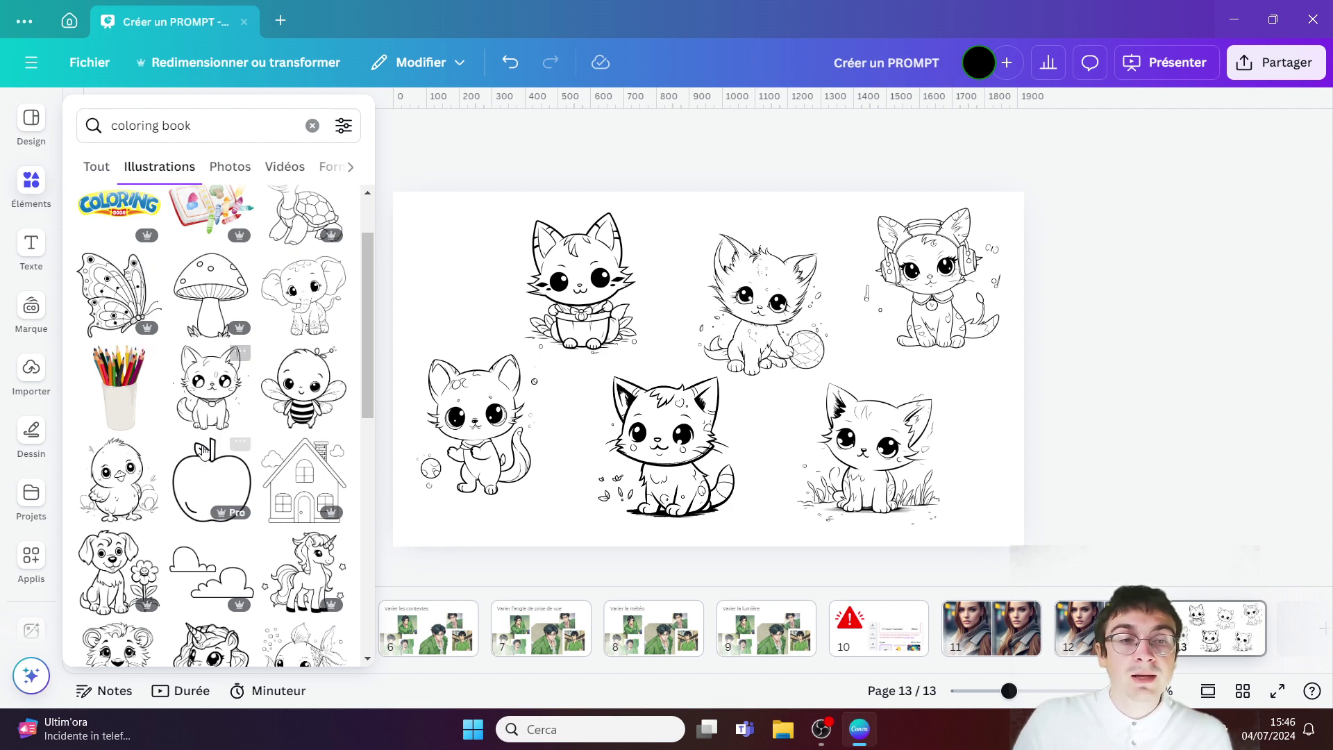
pyautogui.click(241, 360)
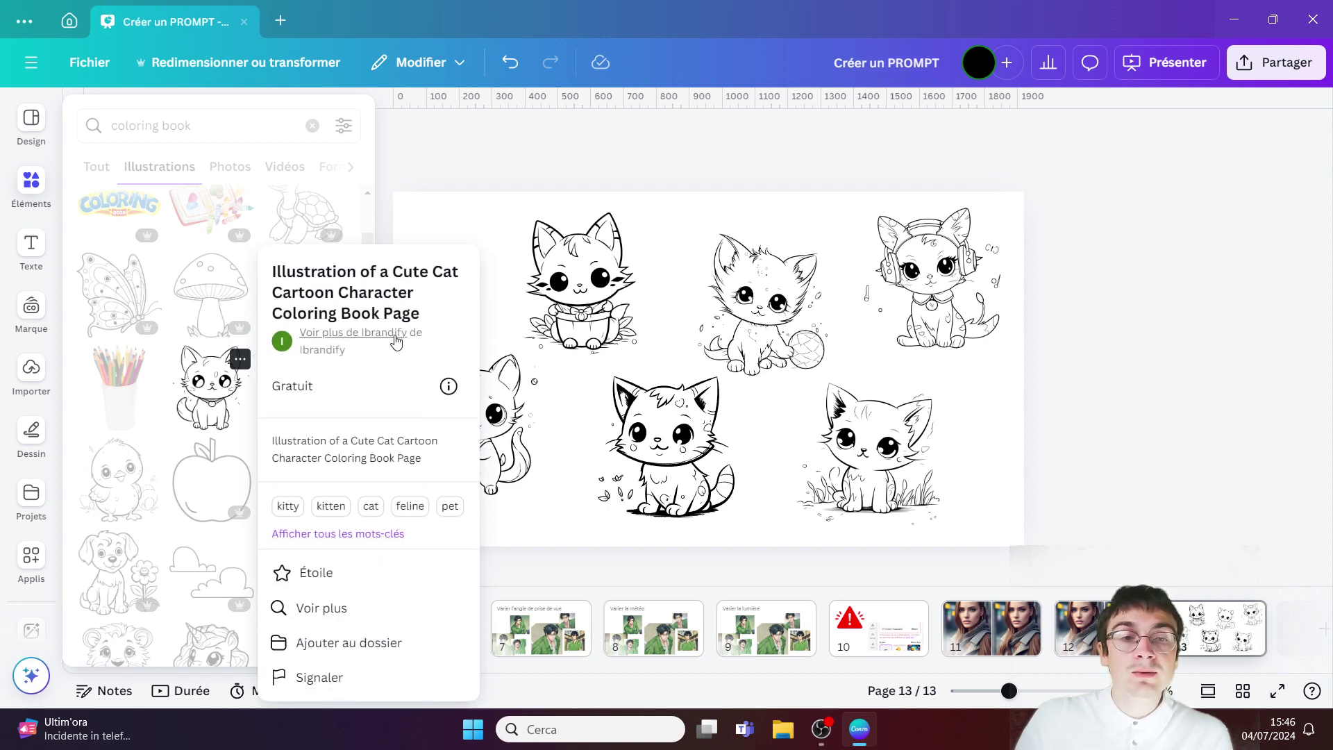
pyautogui.click(329, 354)
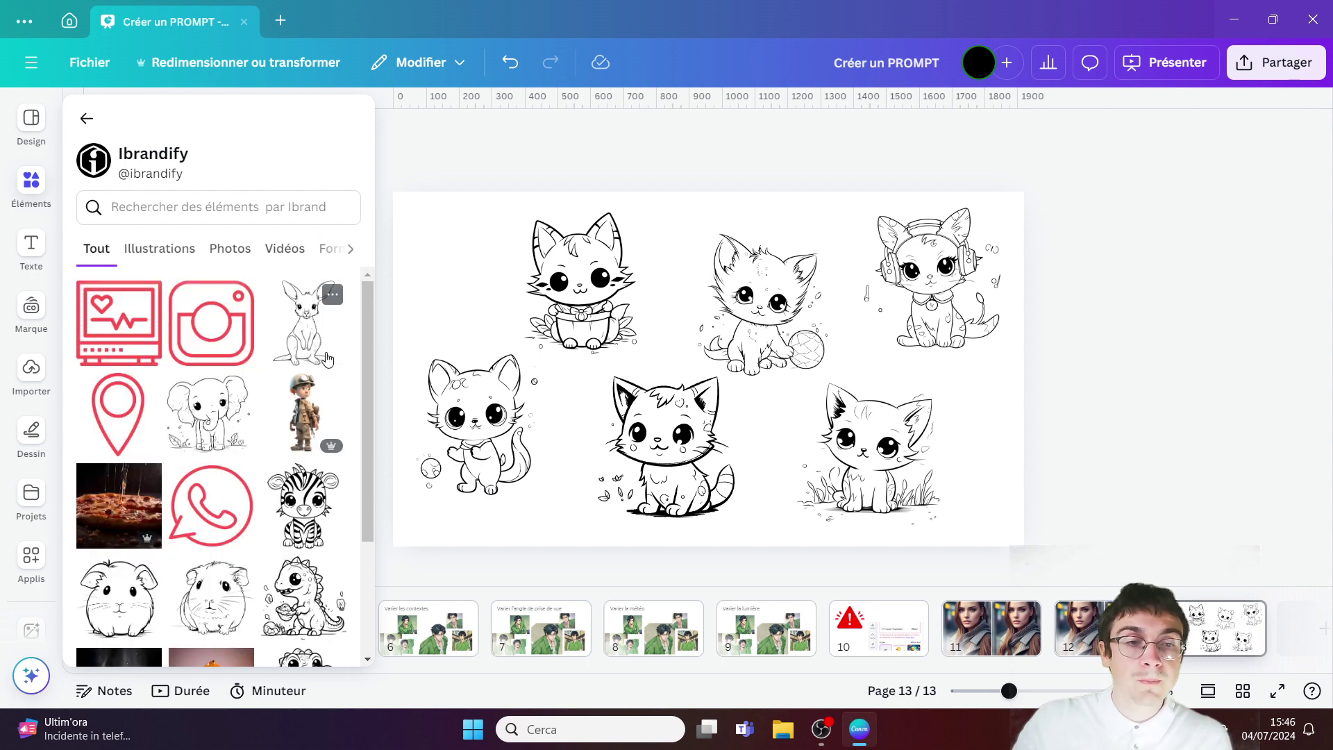
# Browse the Ibrandify collection down to the black-and-white sitting cat used on page 13 and view its details and keywords.
pyautogui.scroll(-5, 306, 358)
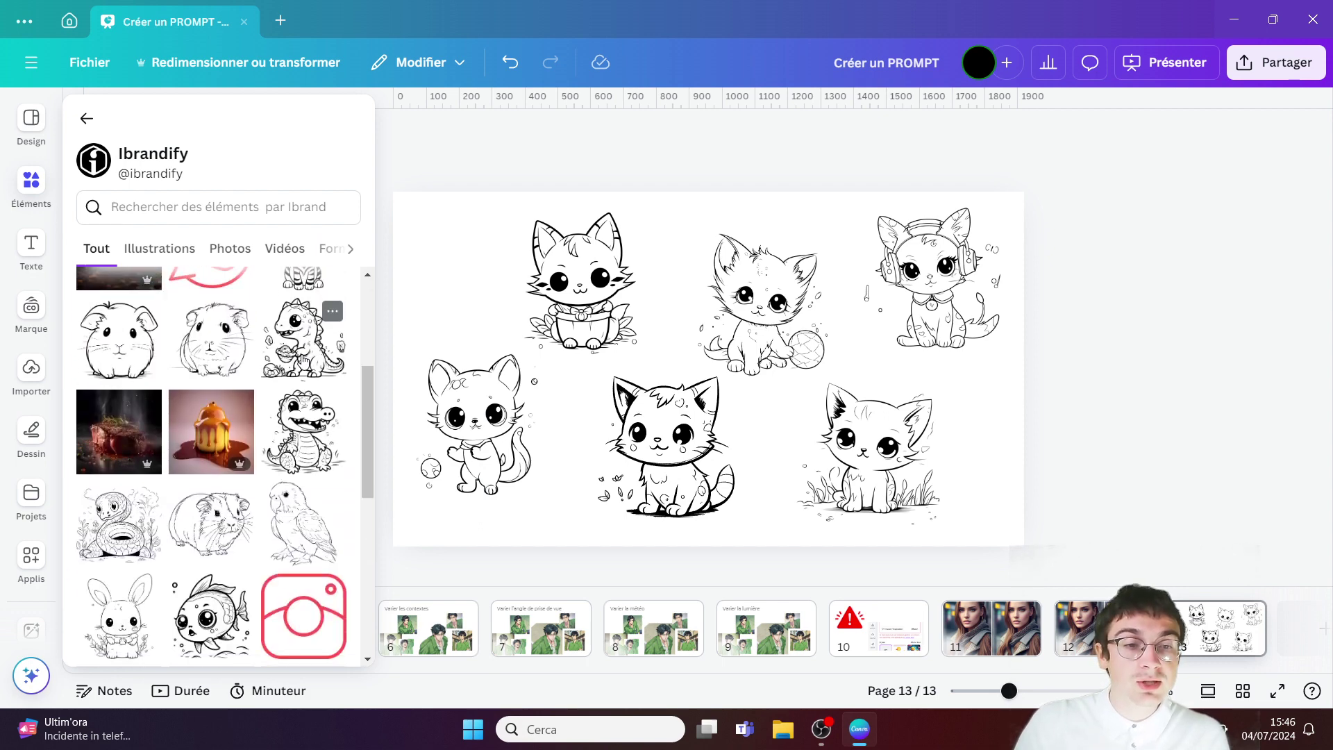
pyautogui.scroll(-3, 214, 455)
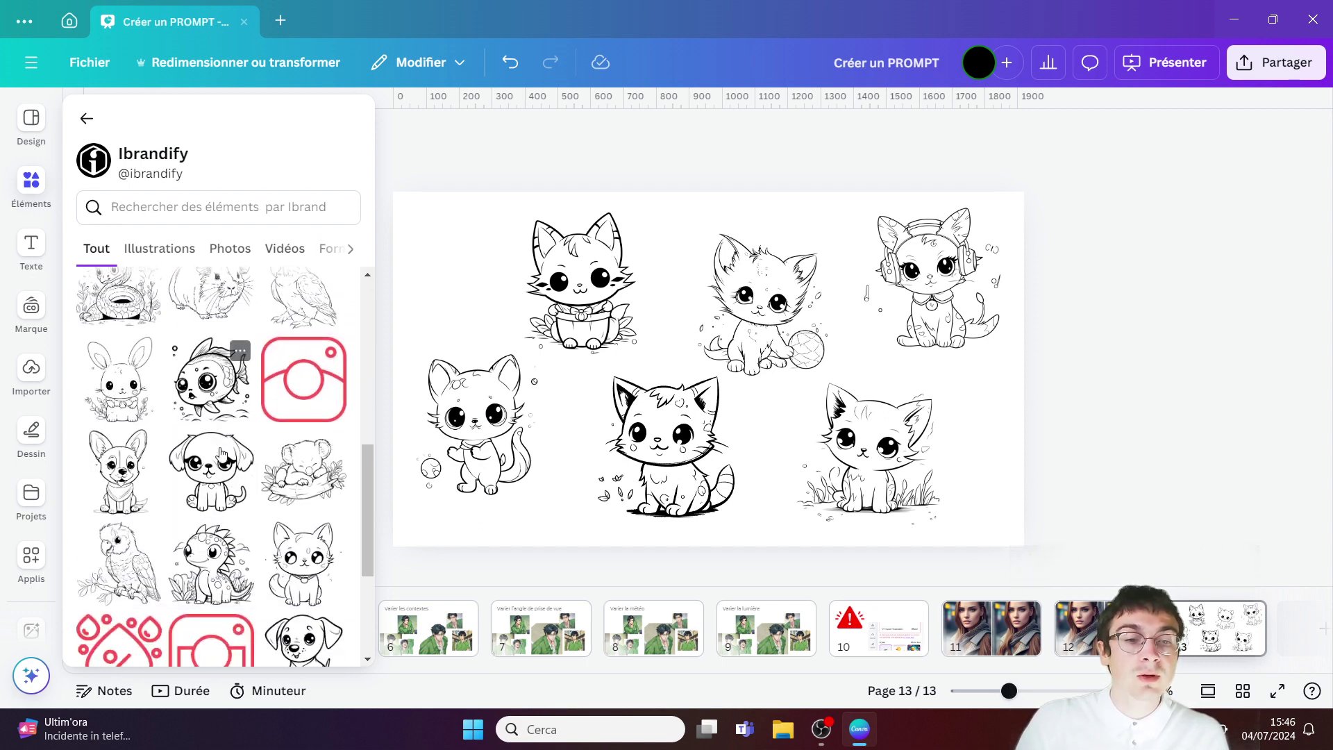
pyautogui.scroll(-3, 214, 455)
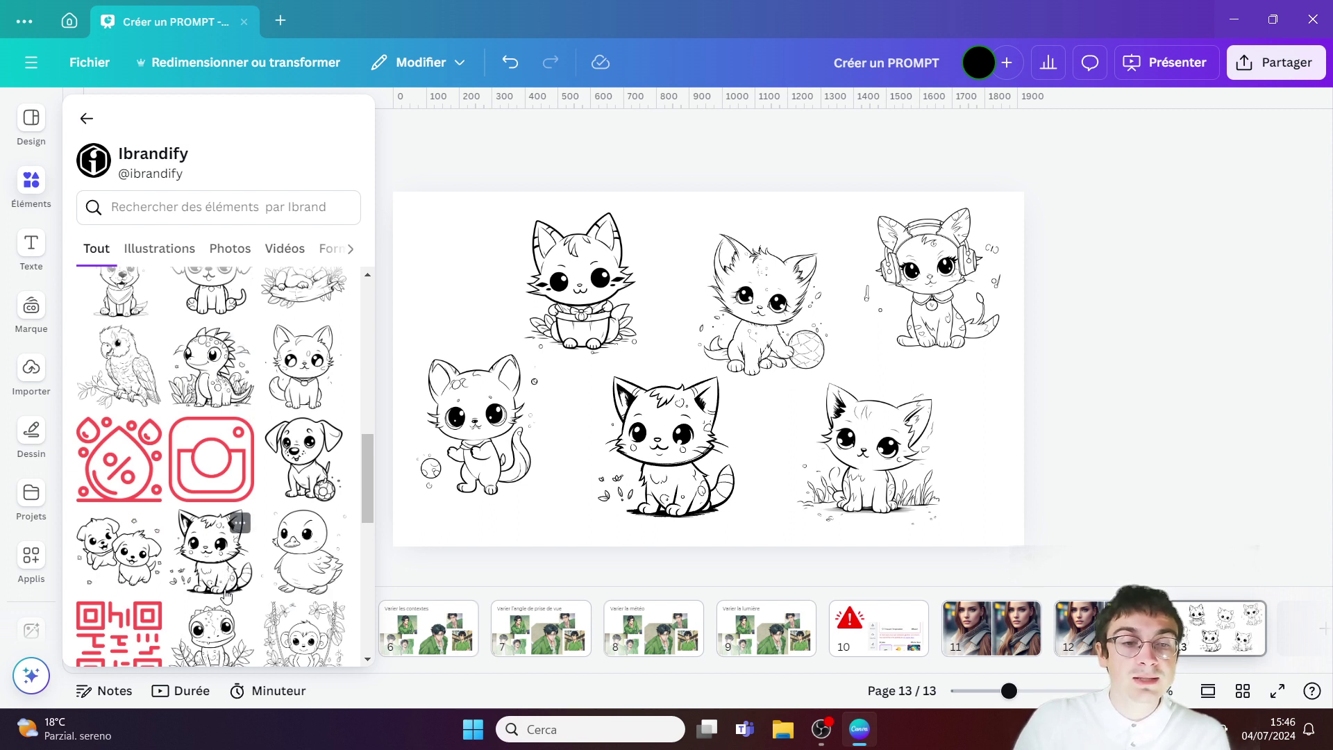
pyautogui.scroll(-1, 263, 544)
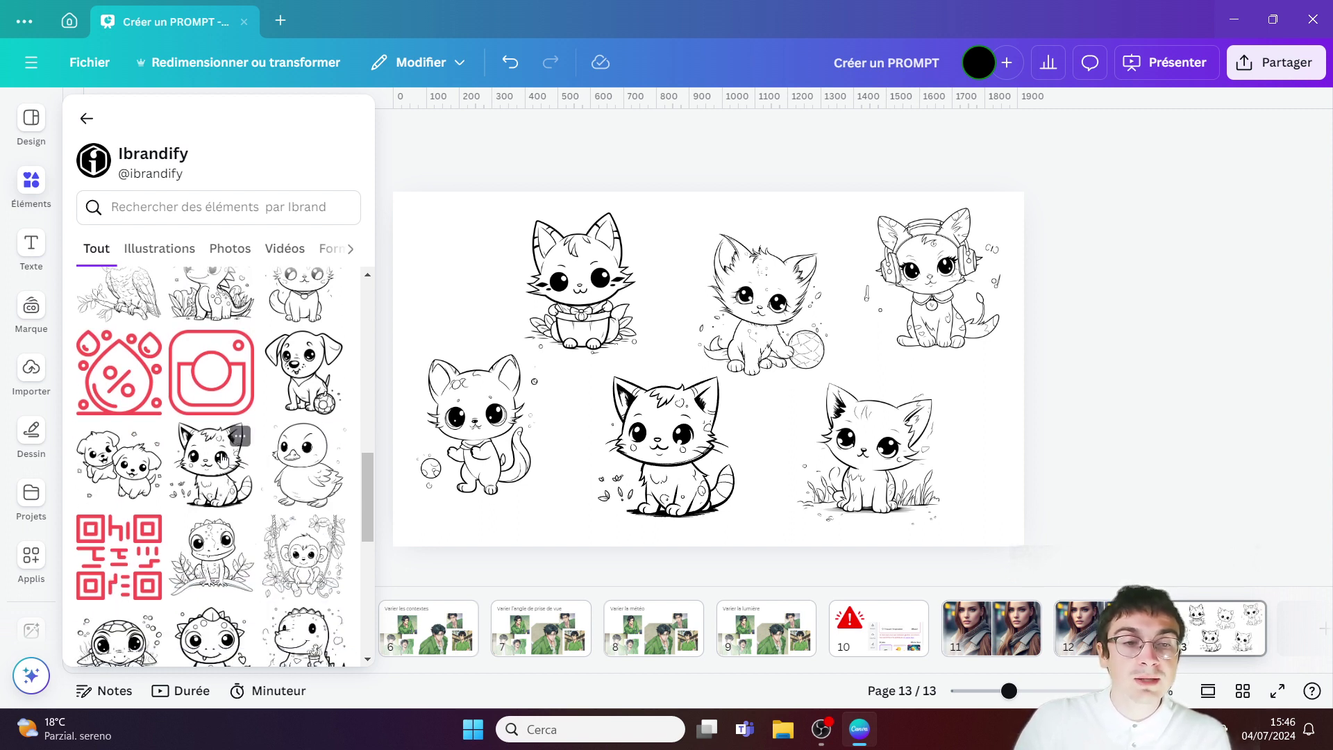
pyautogui.click(240, 438)
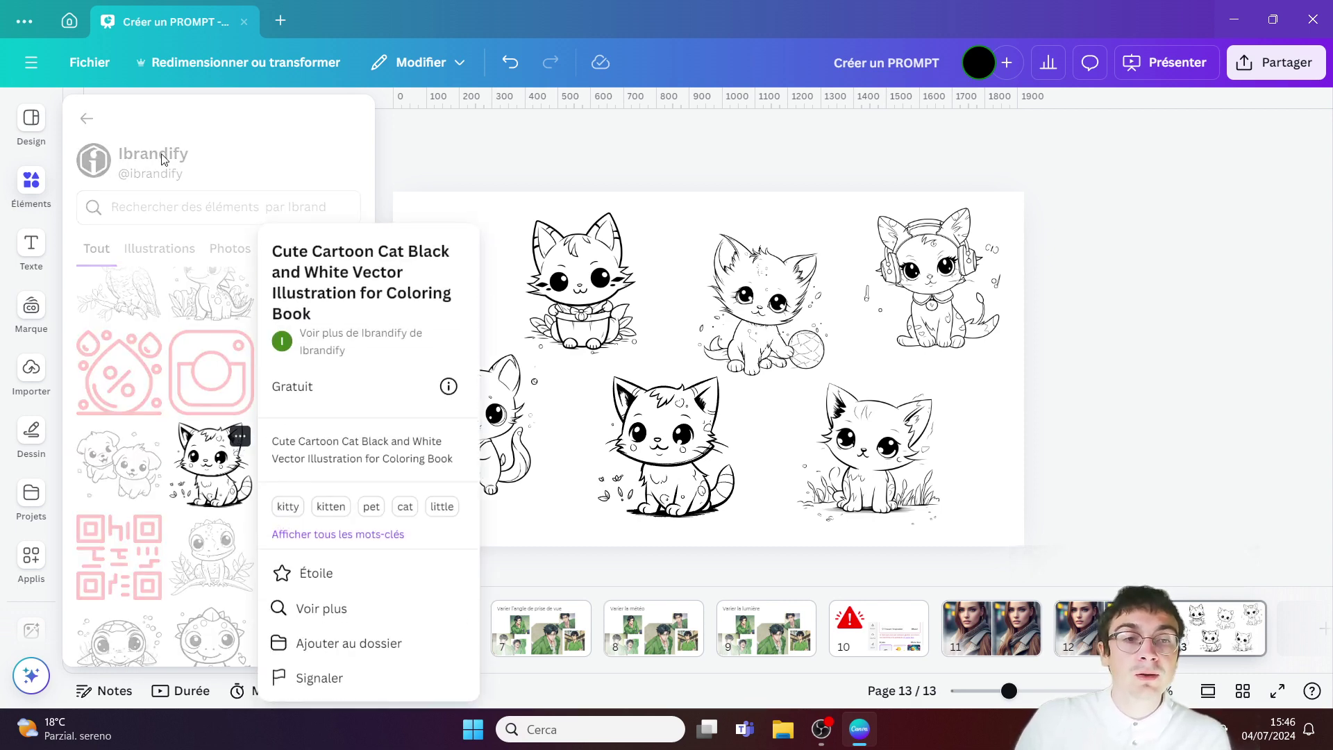
# Search the Ibrandify collection for "kitty", browse the cat drawings in the same style, and return to the page.
pyautogui.click(149, 207)
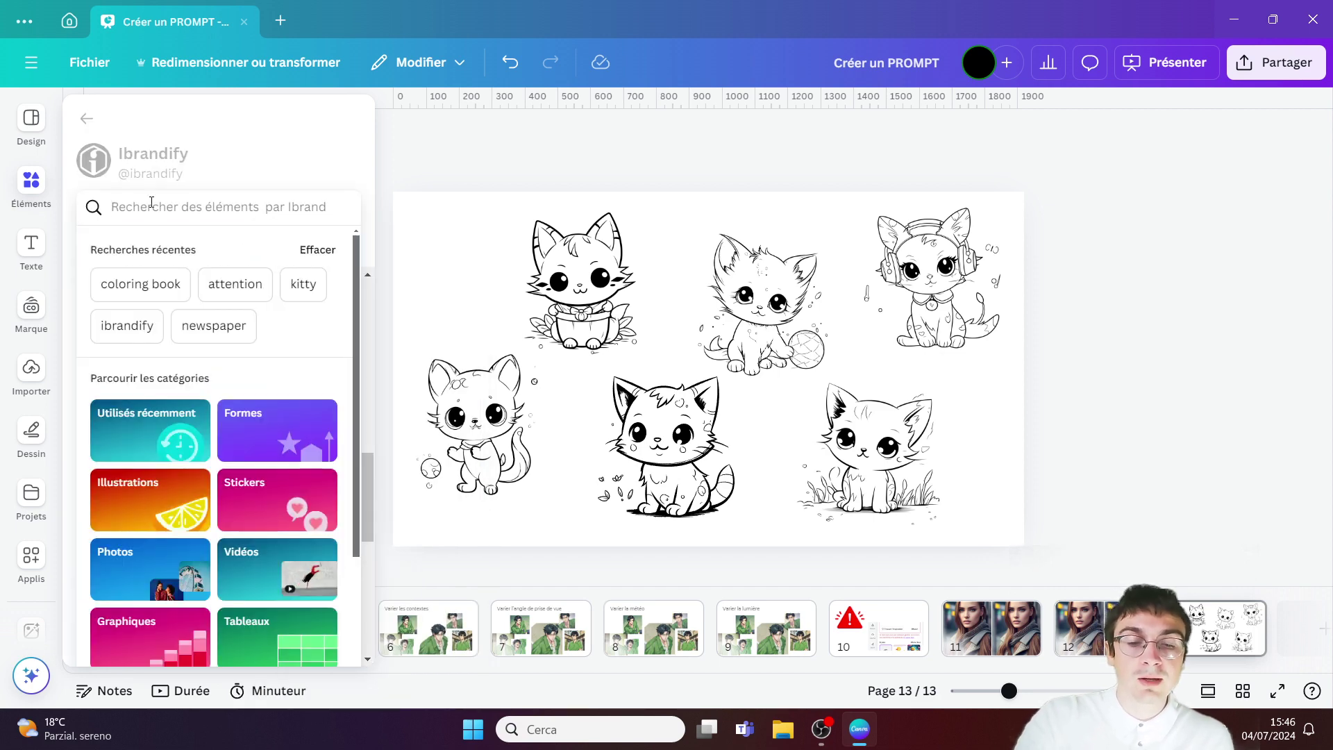
pyautogui.write('kitty')
pyautogui.press('Return')
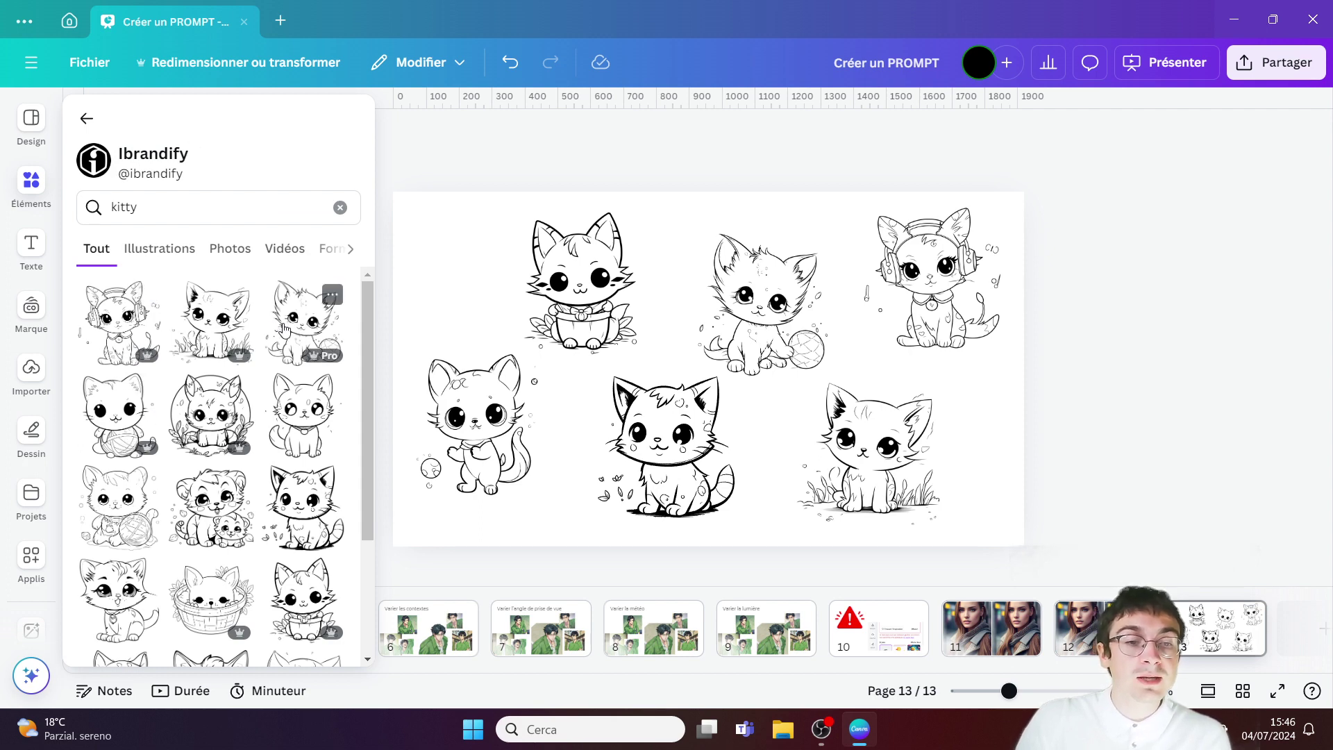
pyautogui.scroll(-4, 91, 461)
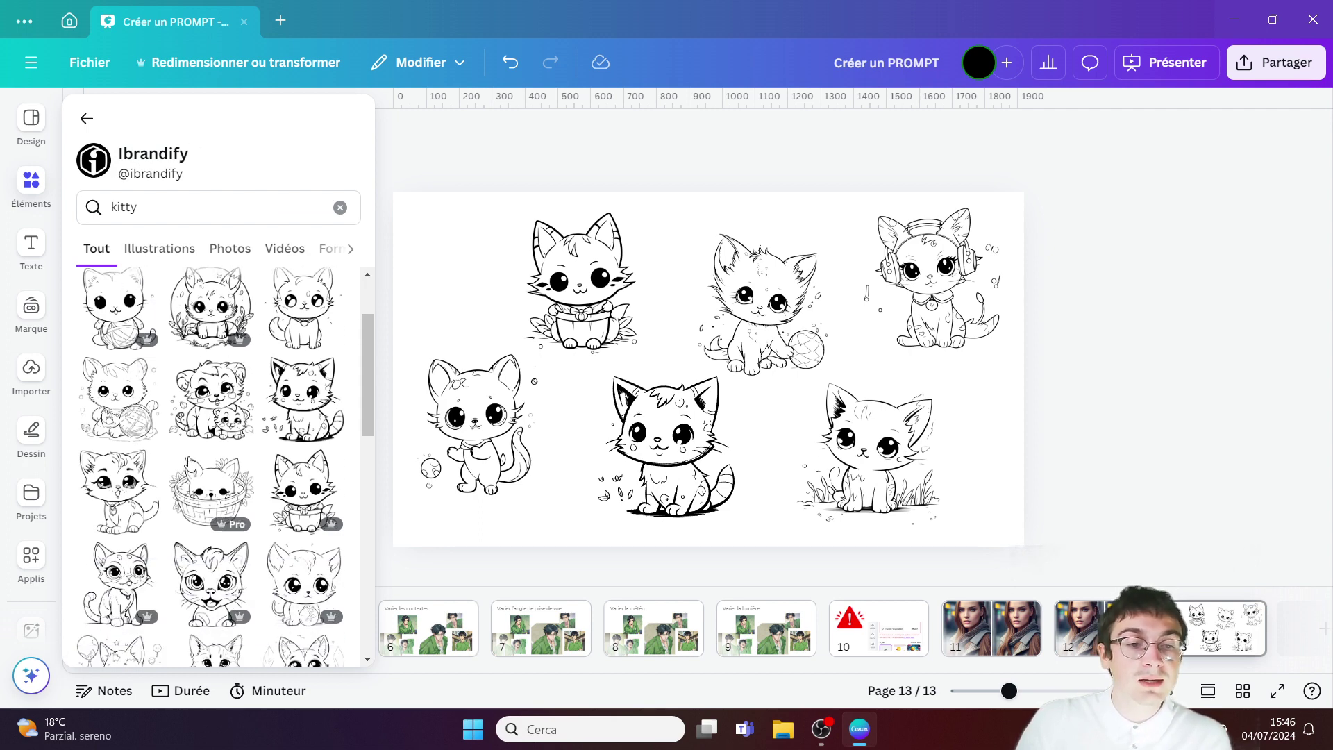
pyautogui.scroll(-5, 91, 462)
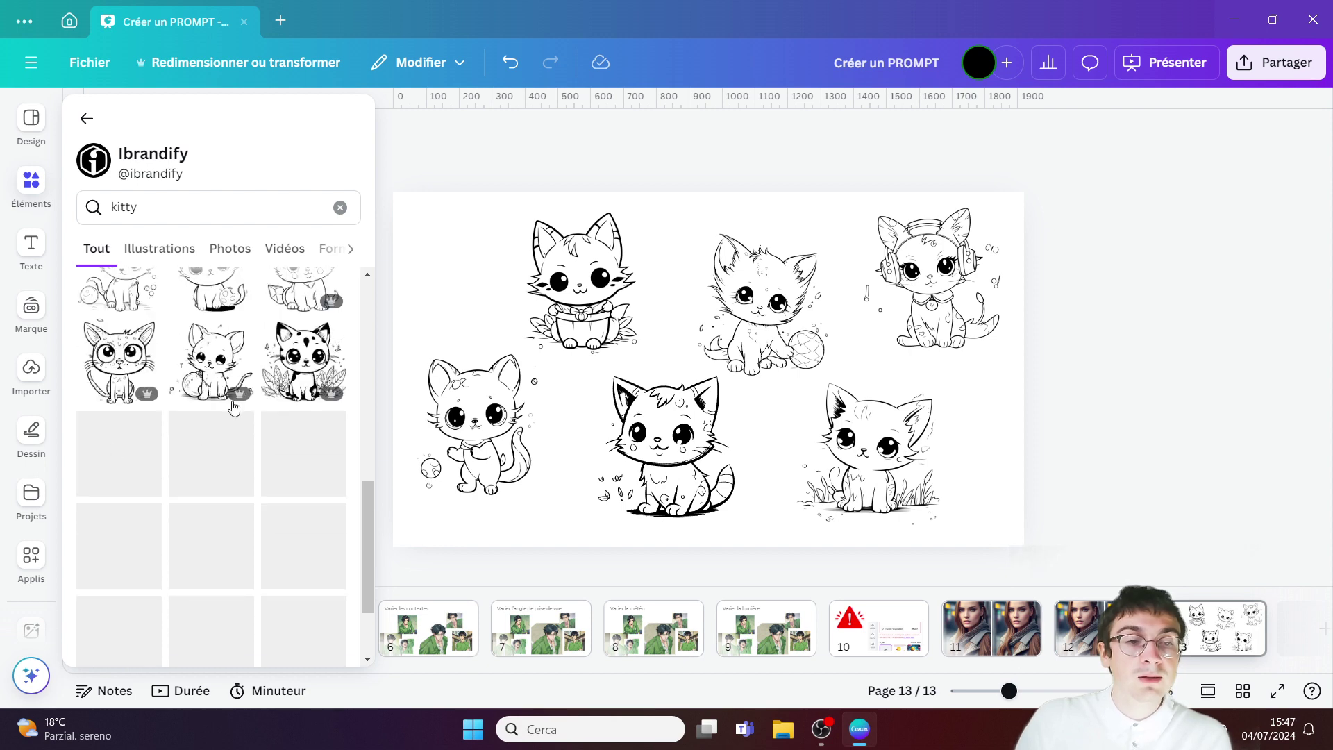
pyautogui.scroll(-5, 154, 444)
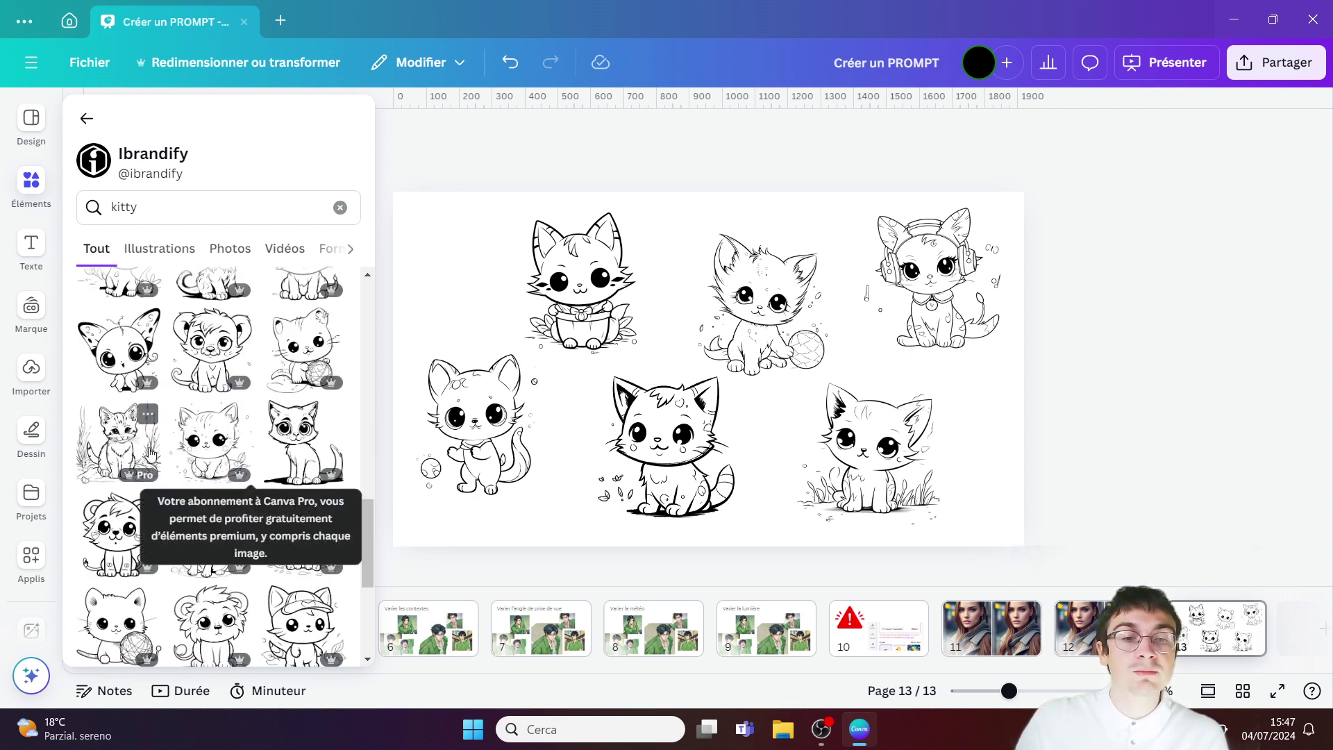
pyautogui.scroll(-2, 184, 480)
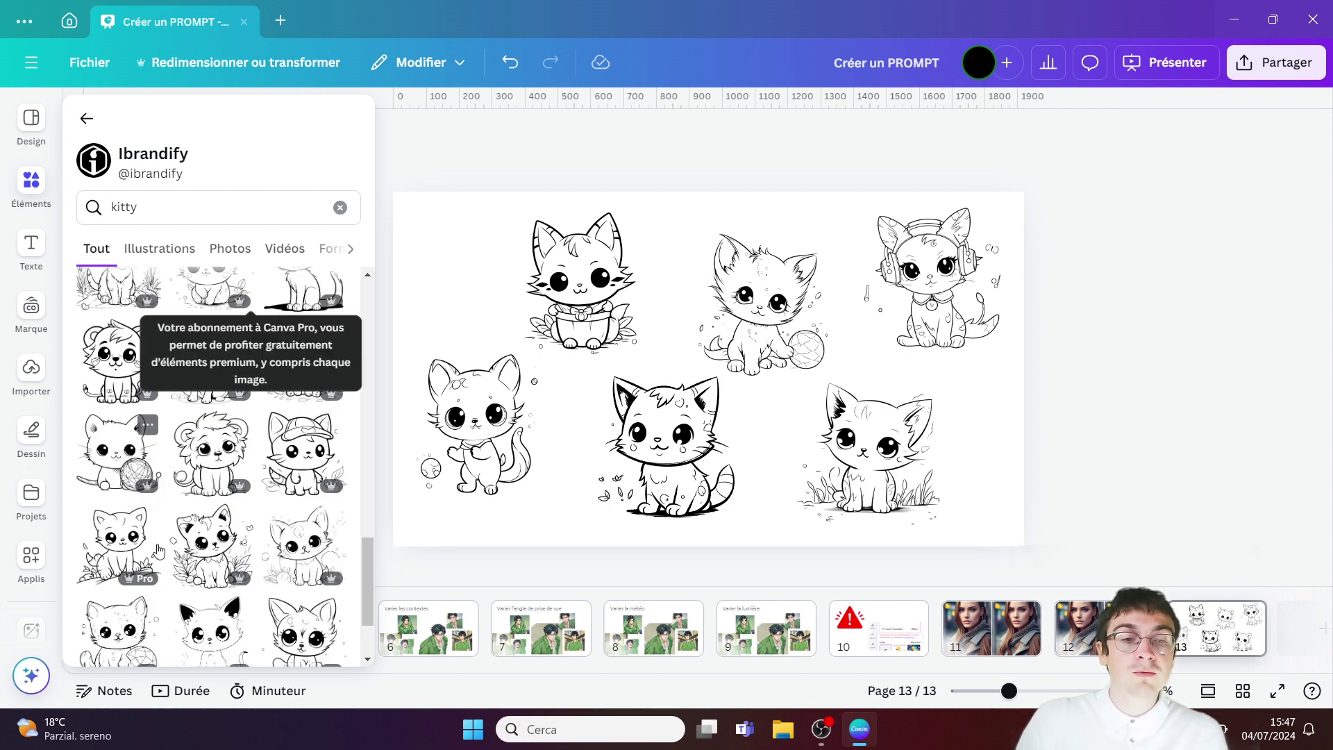
pyautogui.scroll(-3, 215, 541)
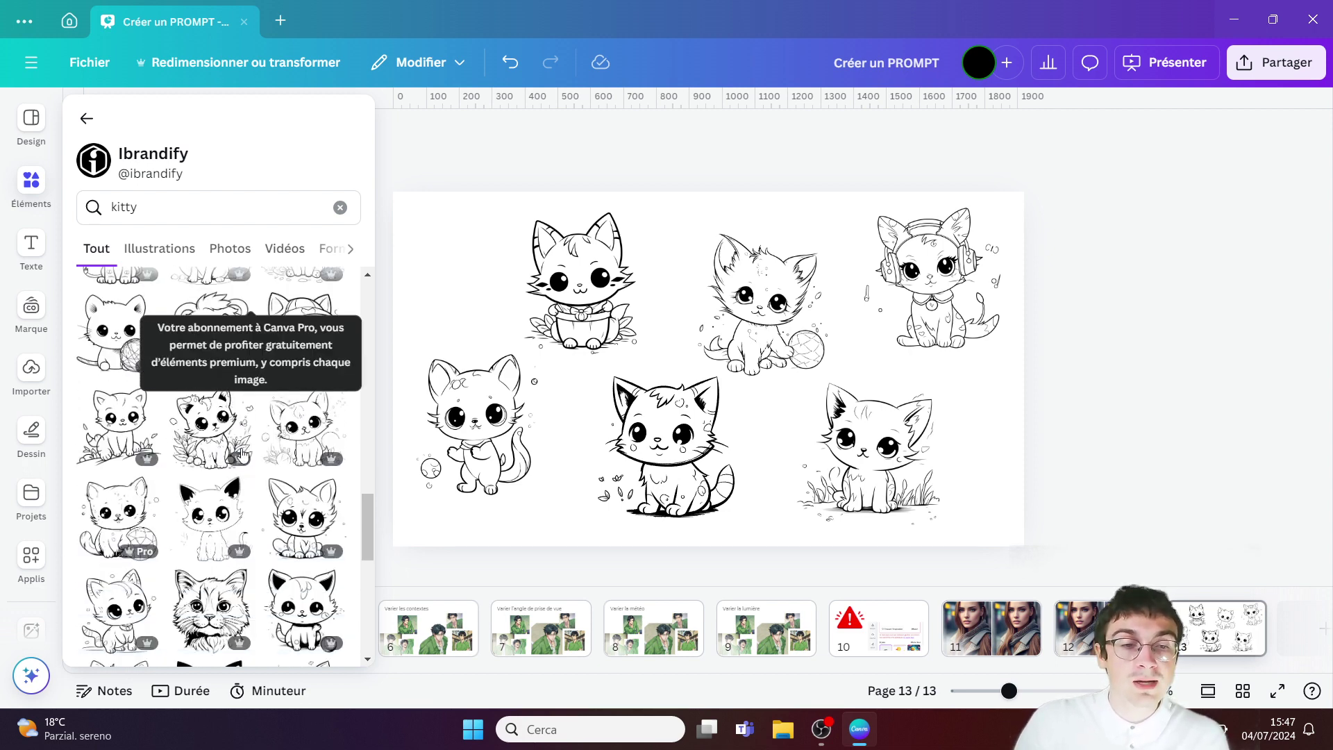
pyautogui.scroll(-6, 224, 526)
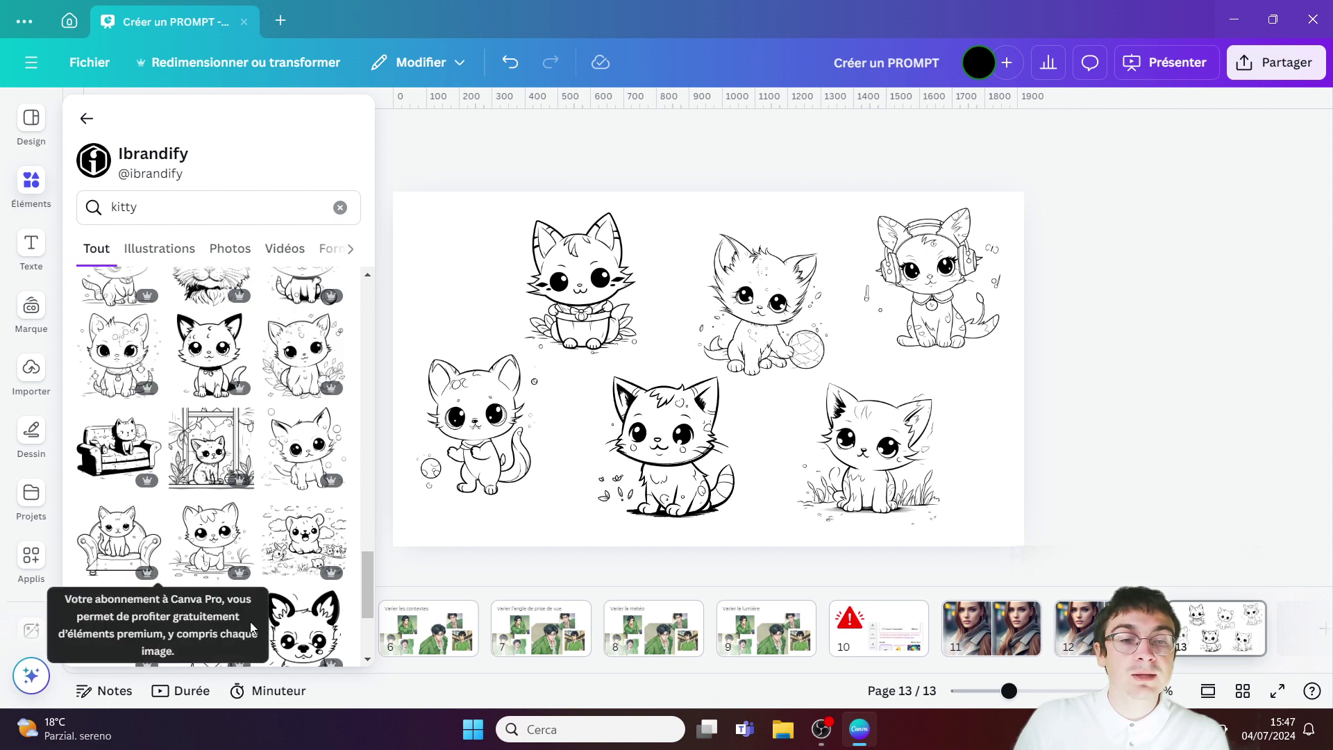
pyautogui.click(465, 248)
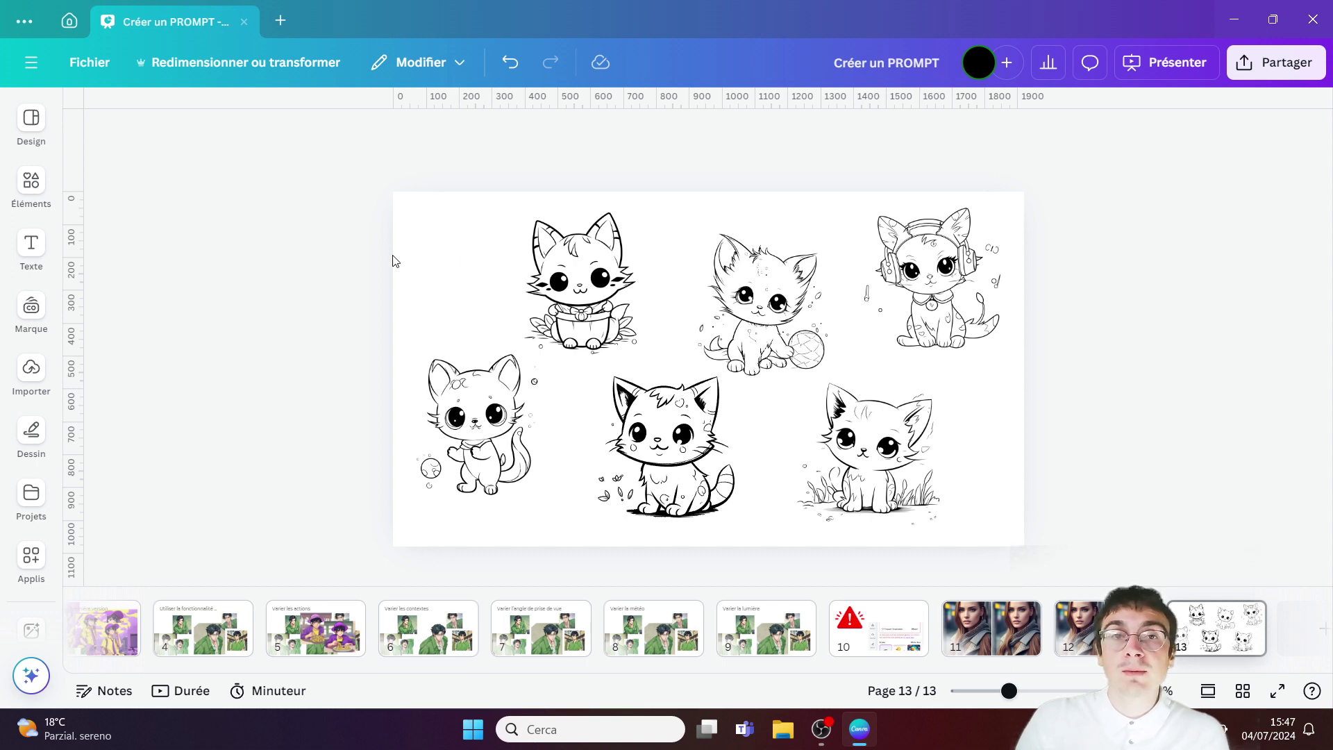
pyautogui.click(32, 182)
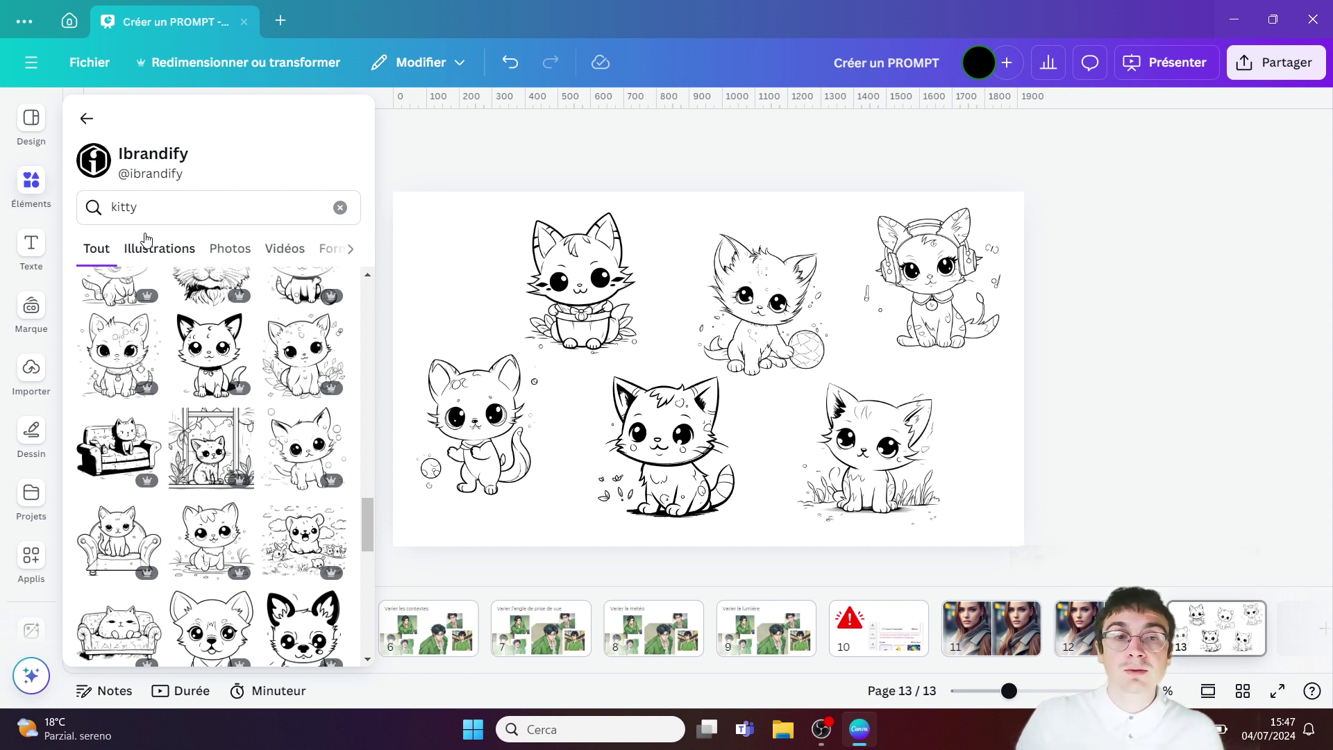
pyautogui.click(414, 190)
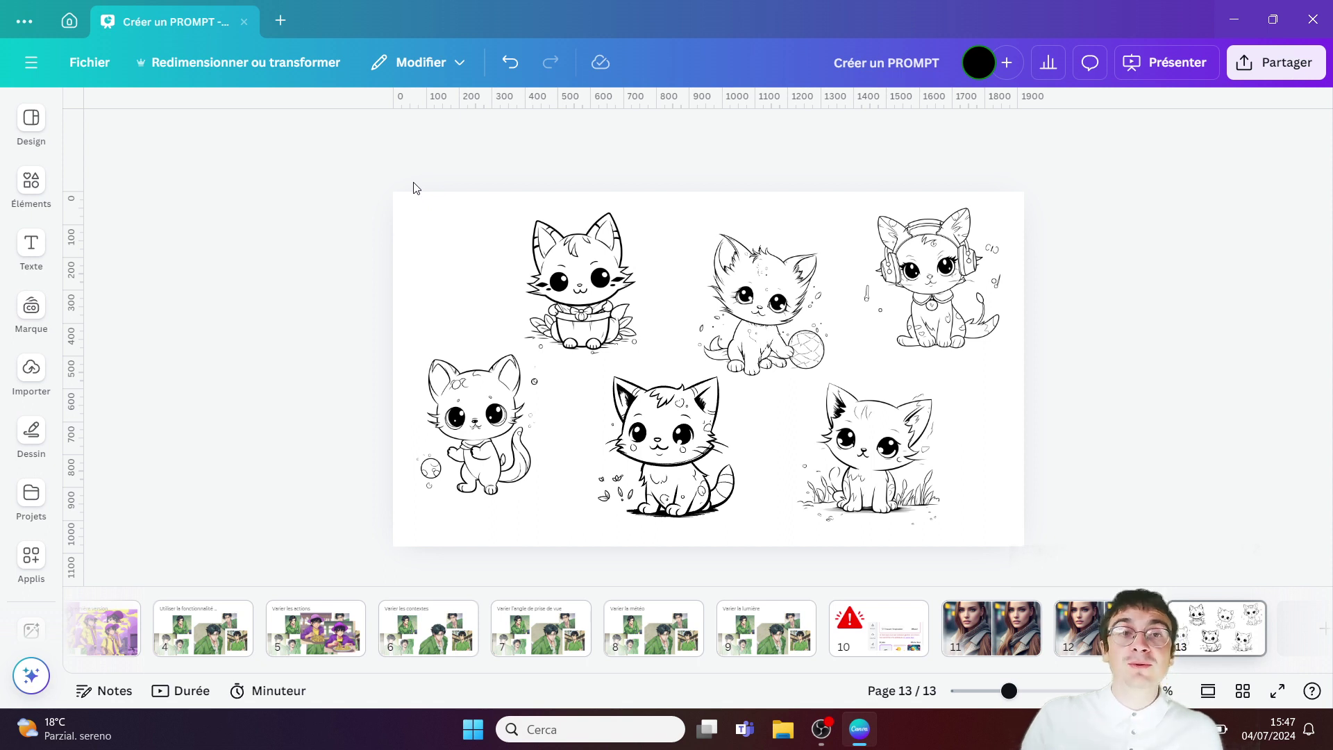